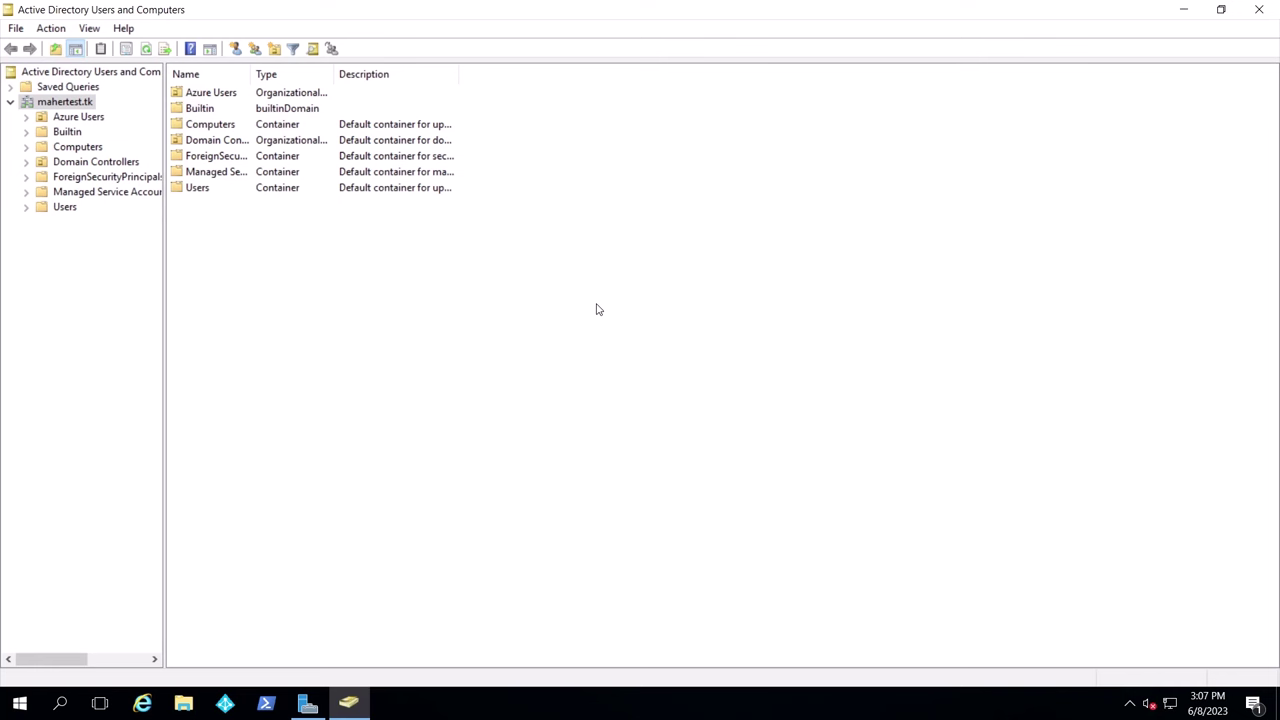
# Add a new organizational unit named 'AutoPilot PCs' to the mahertest.tk domain
pyautogui.rightClick(80, 102)
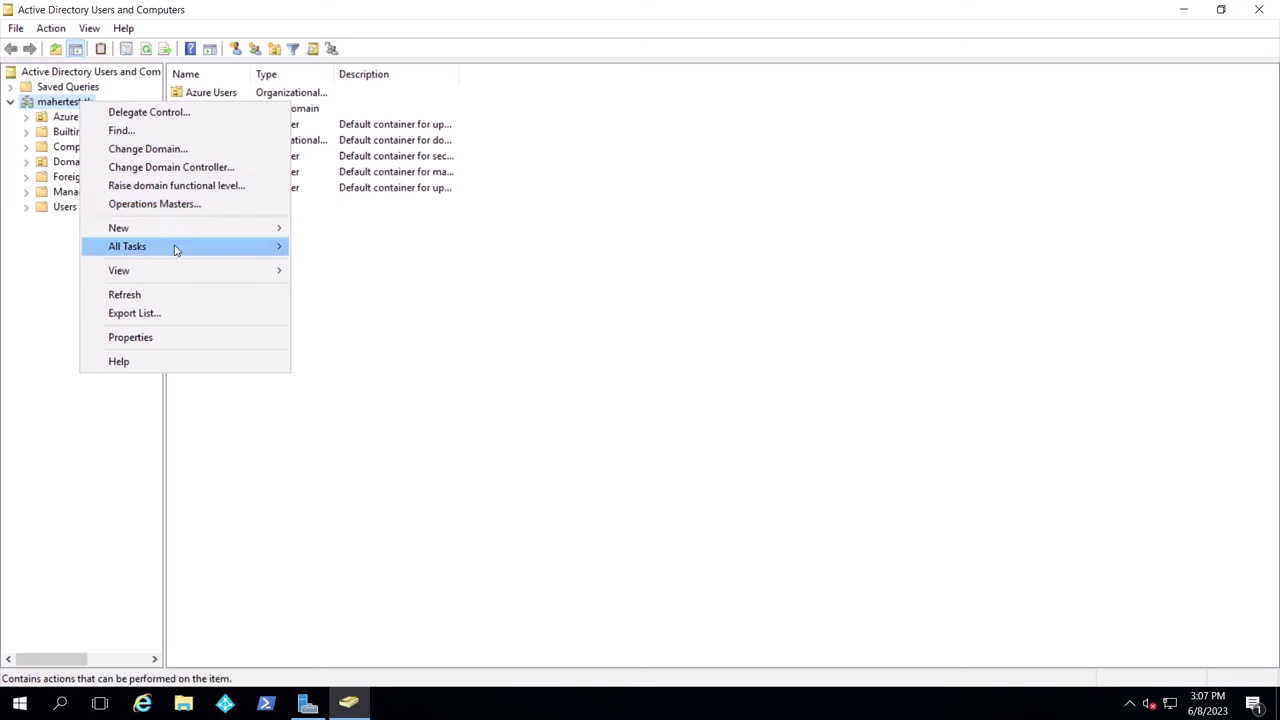
pyautogui.moveTo(248, 229)
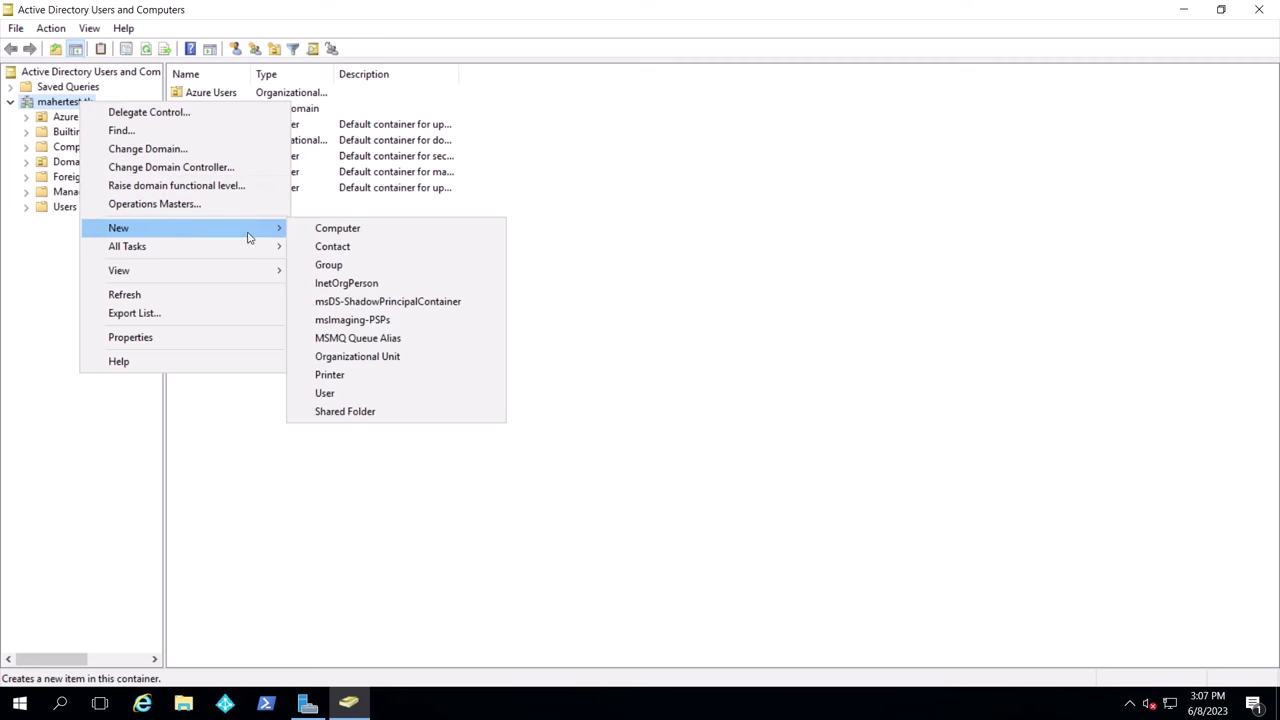
pyautogui.click(382, 359)
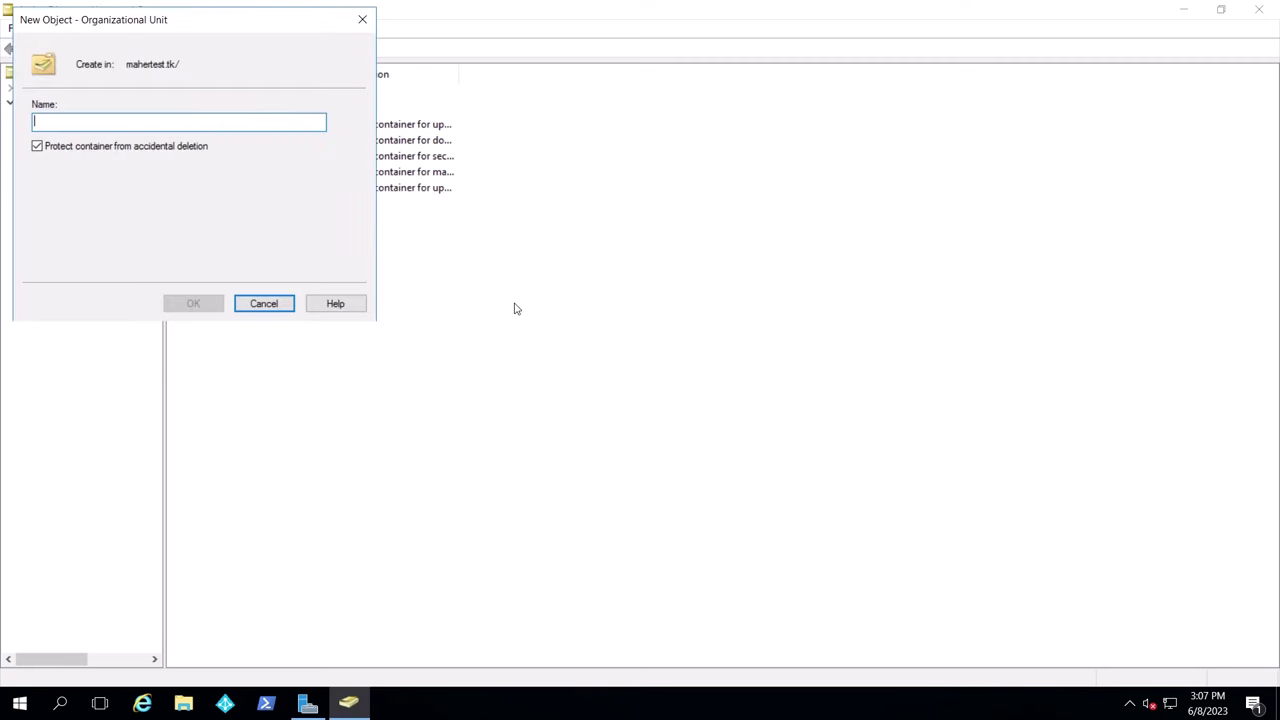
pyautogui.write('AutoPilot PCs')
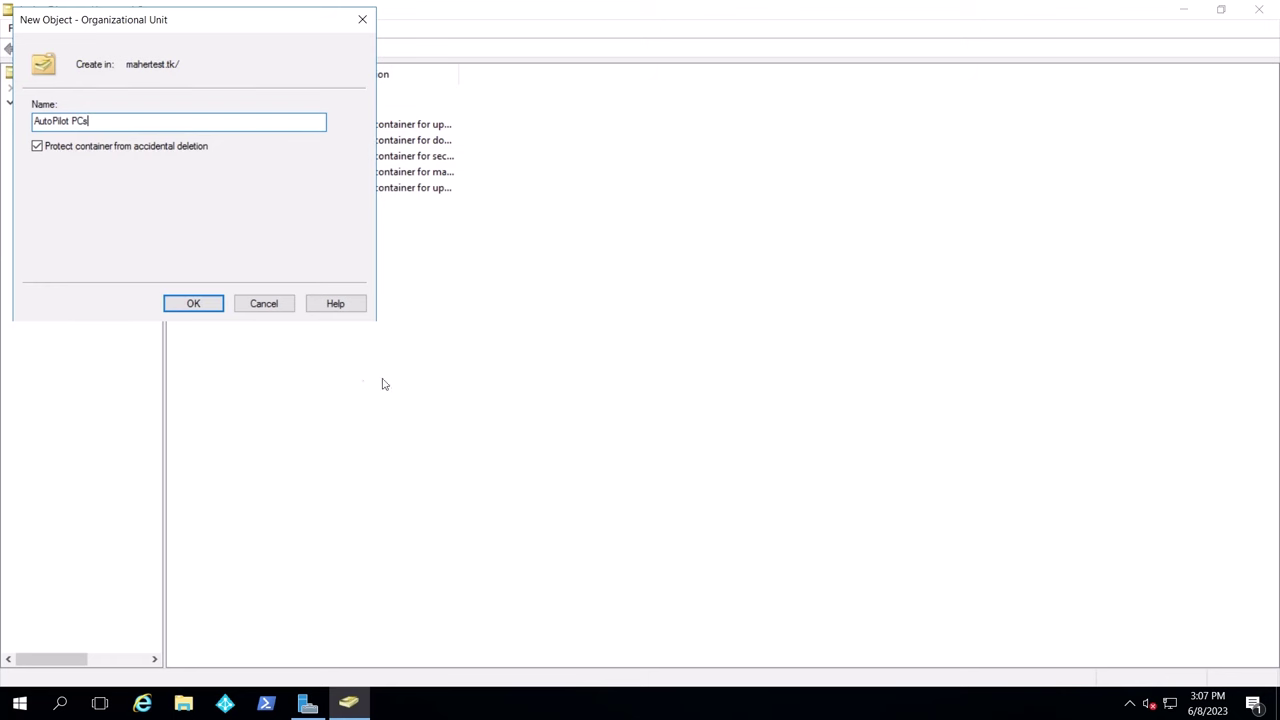
pyautogui.click(215, 306)
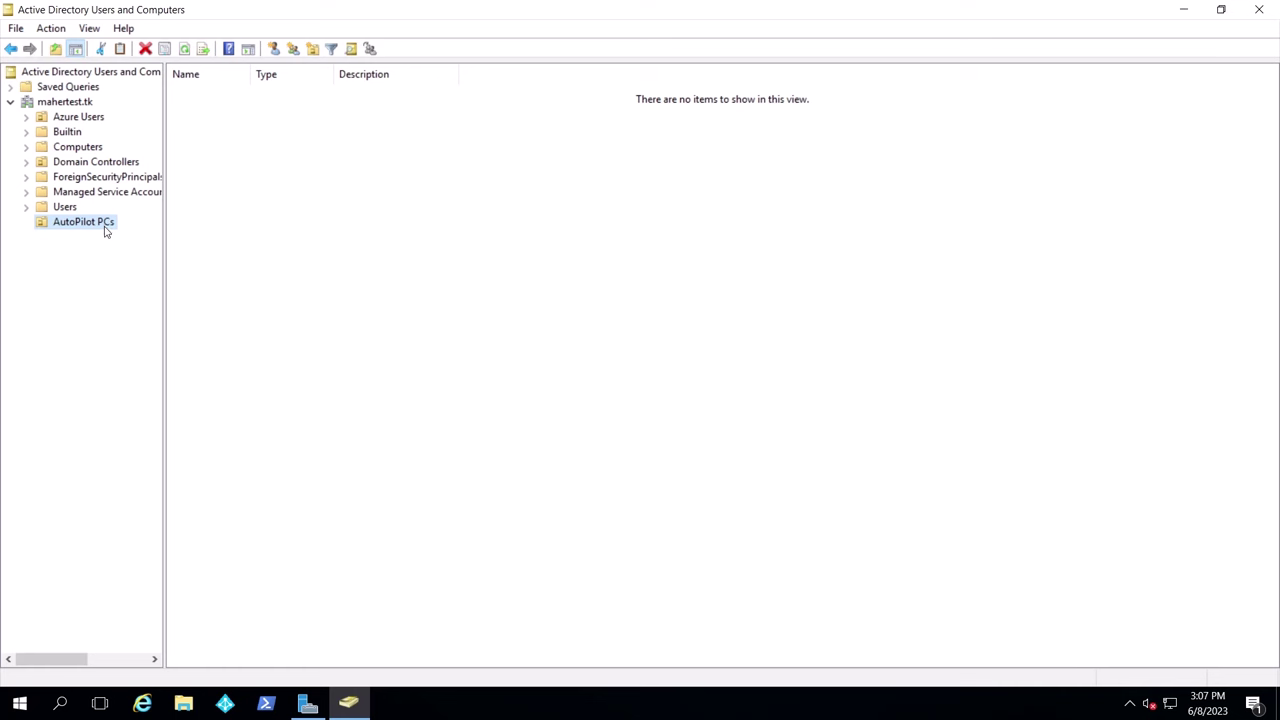
# Launch Delegate Control on AutoPilot PCs and add computer DC02016 as the delegate
pyautogui.rightClick(97, 226)
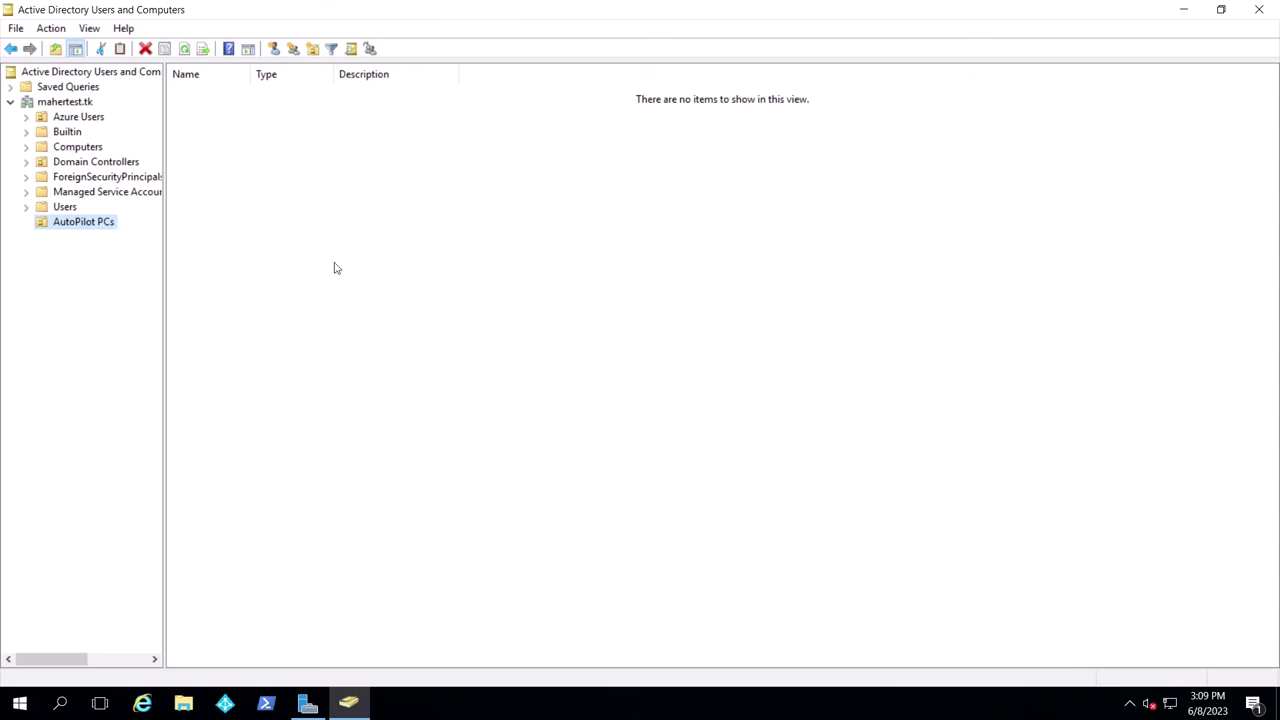
pyautogui.moveTo(209, 26); pyautogui.dragTo(458, 188)
pyautogui.click(495, 477)
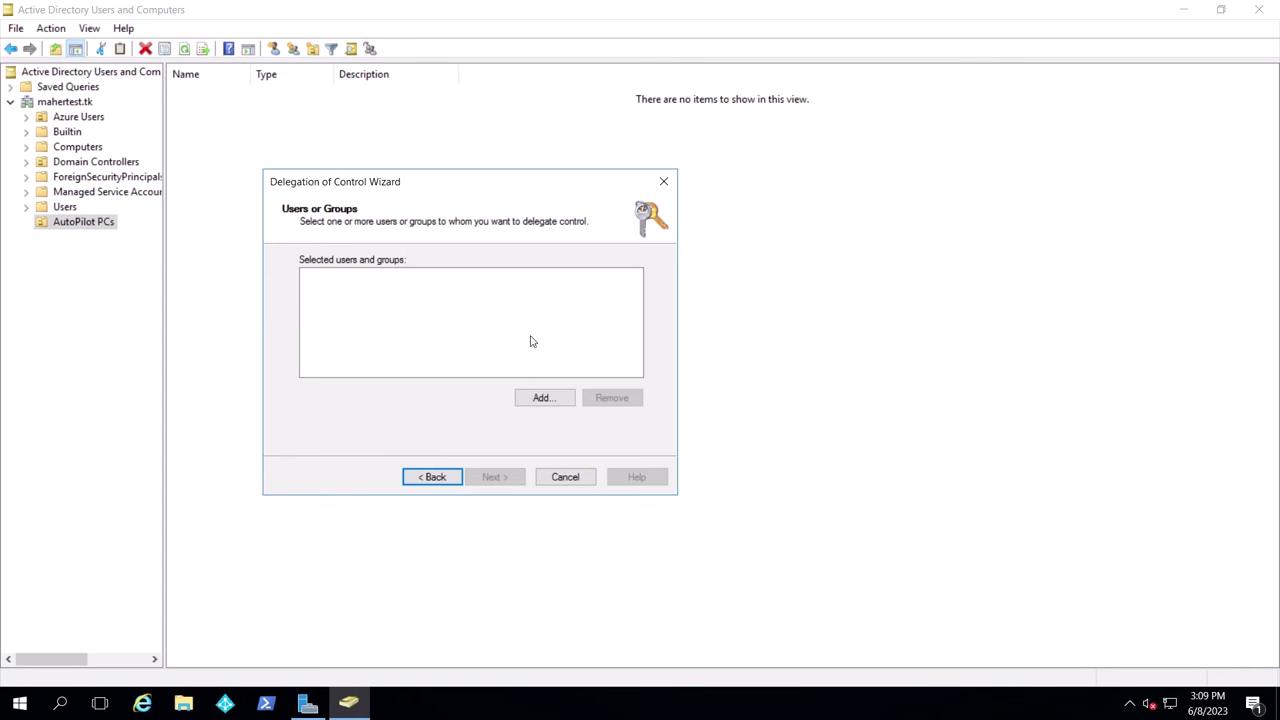
pyautogui.click(545, 398)
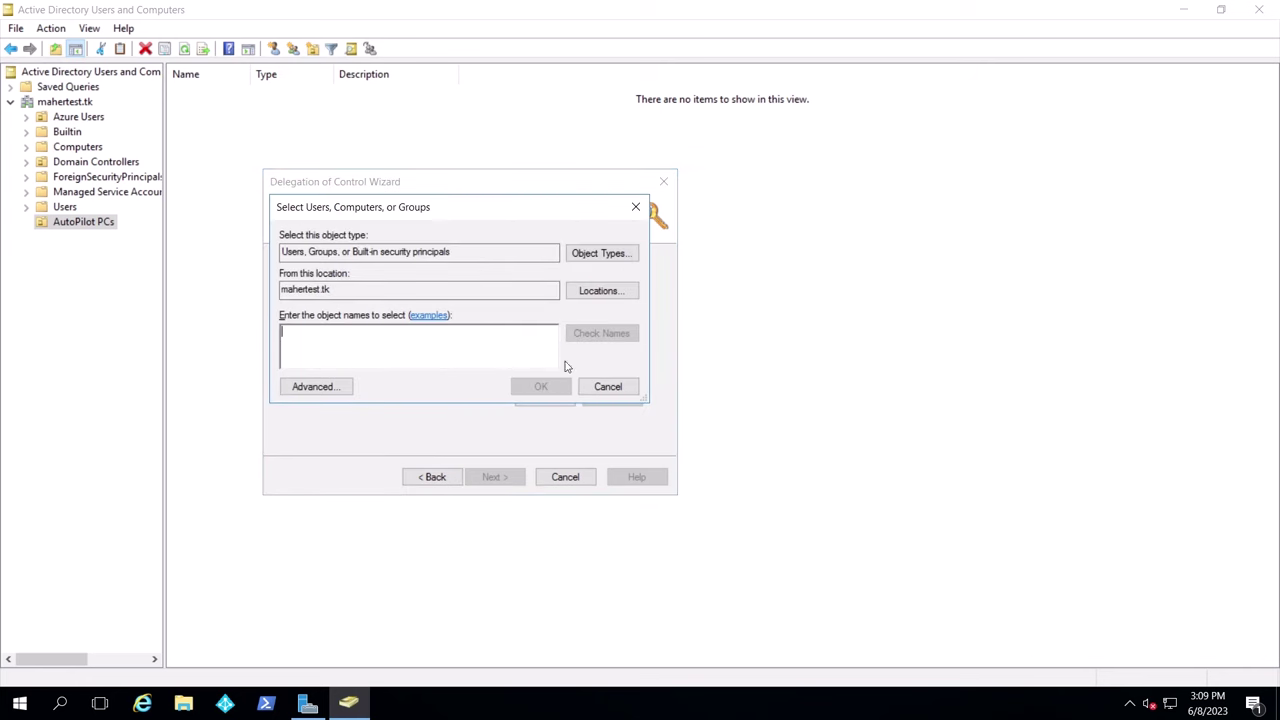
pyautogui.click(612, 252)
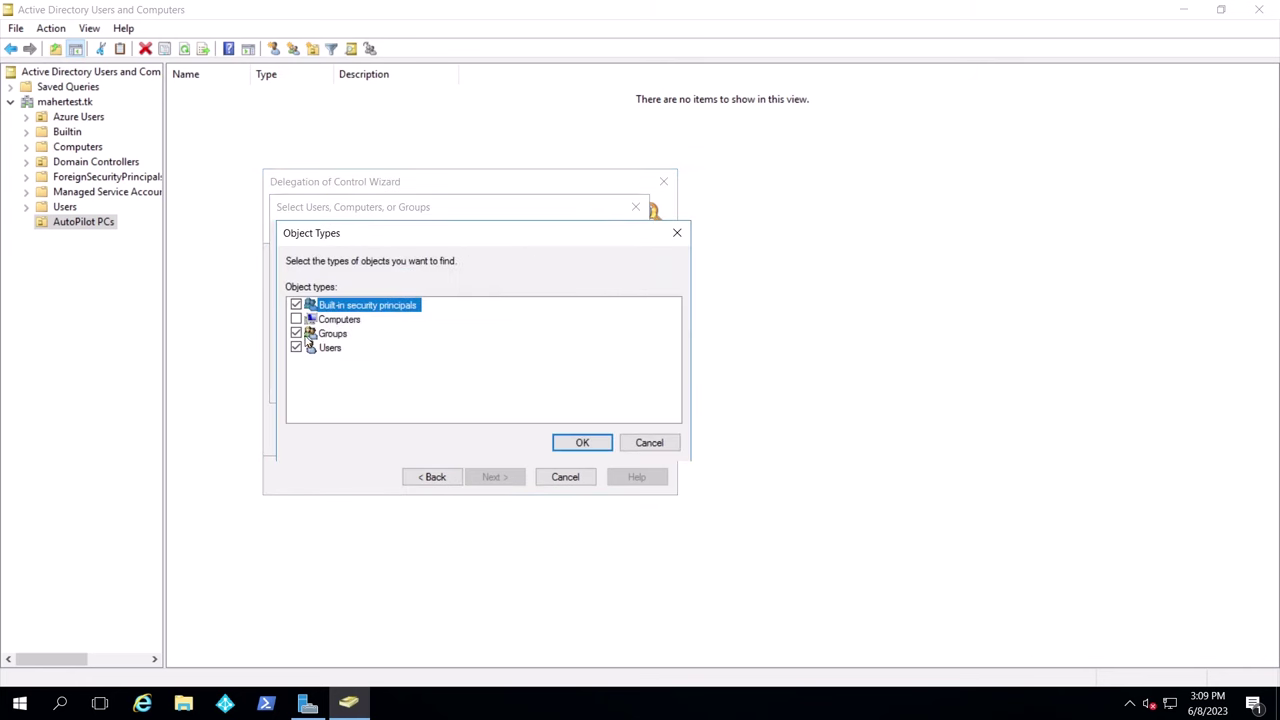
pyautogui.click(555, 442)
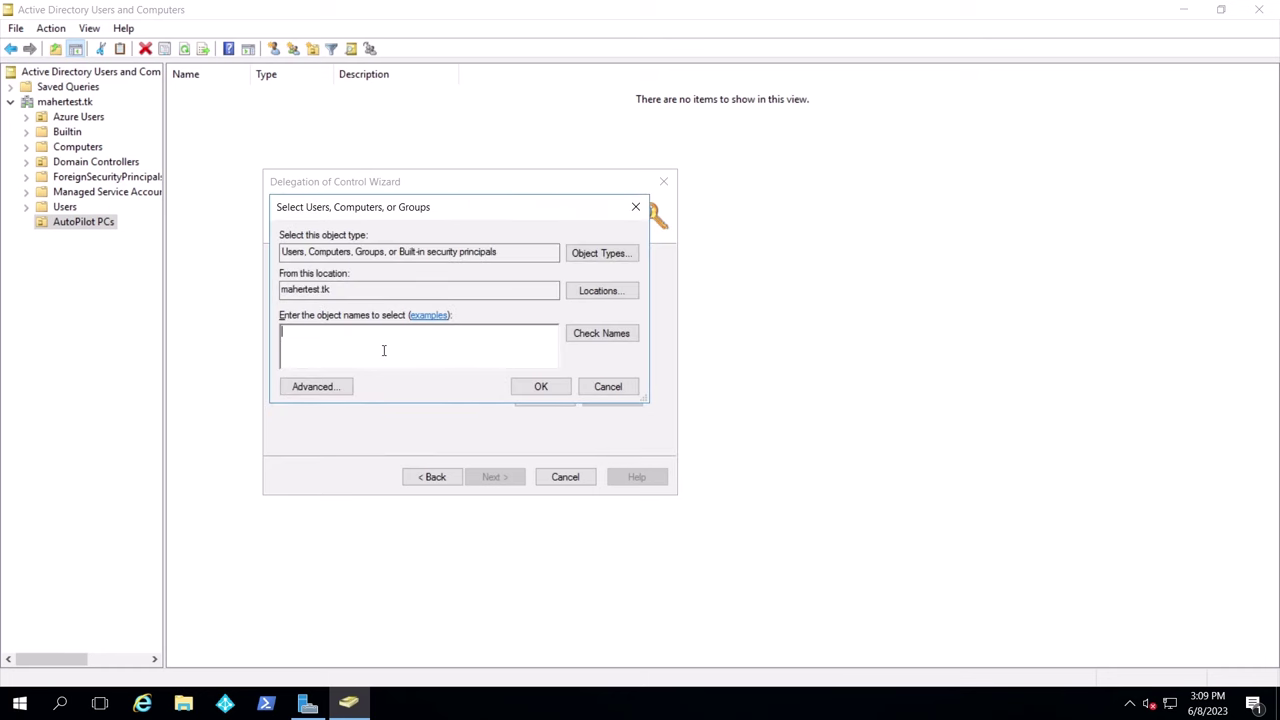
pyautogui.write('dc02016')
pyautogui.click(601, 333)
pyautogui.click(540, 386)
# Define a custom task limited to creating Computer objects in the OU
pyautogui.click(510, 478)
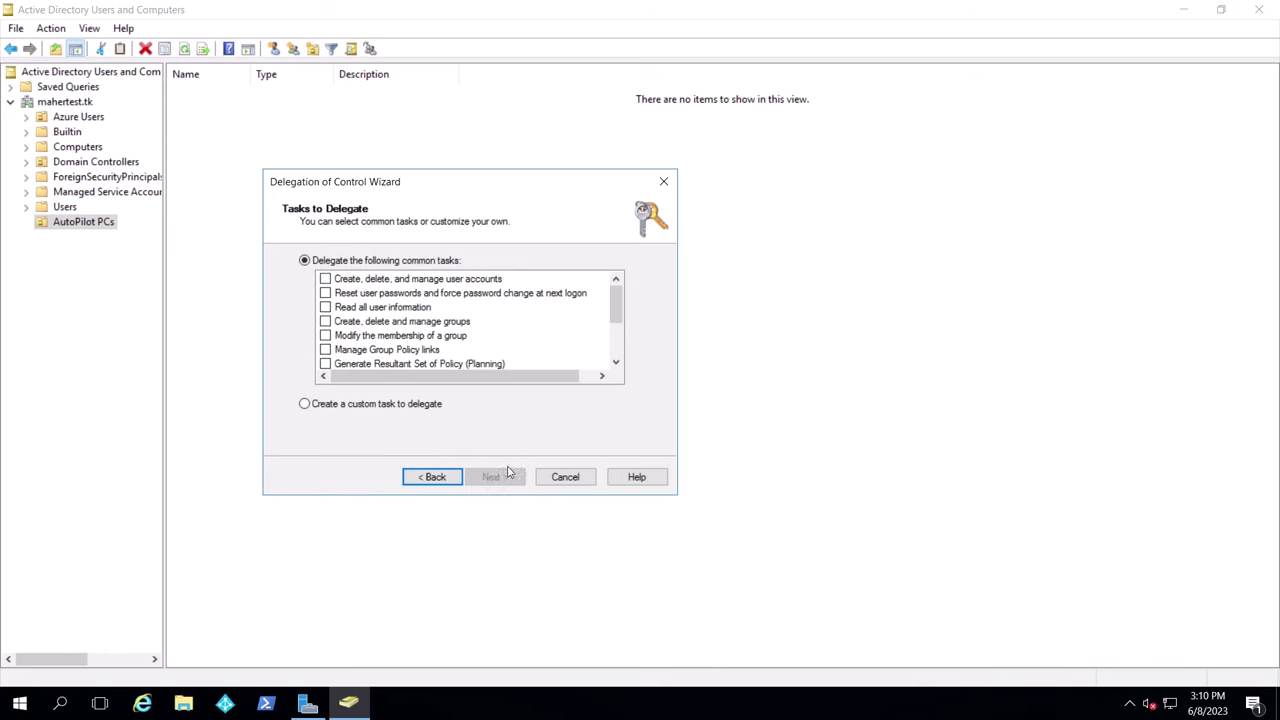
pyautogui.click(372, 405)
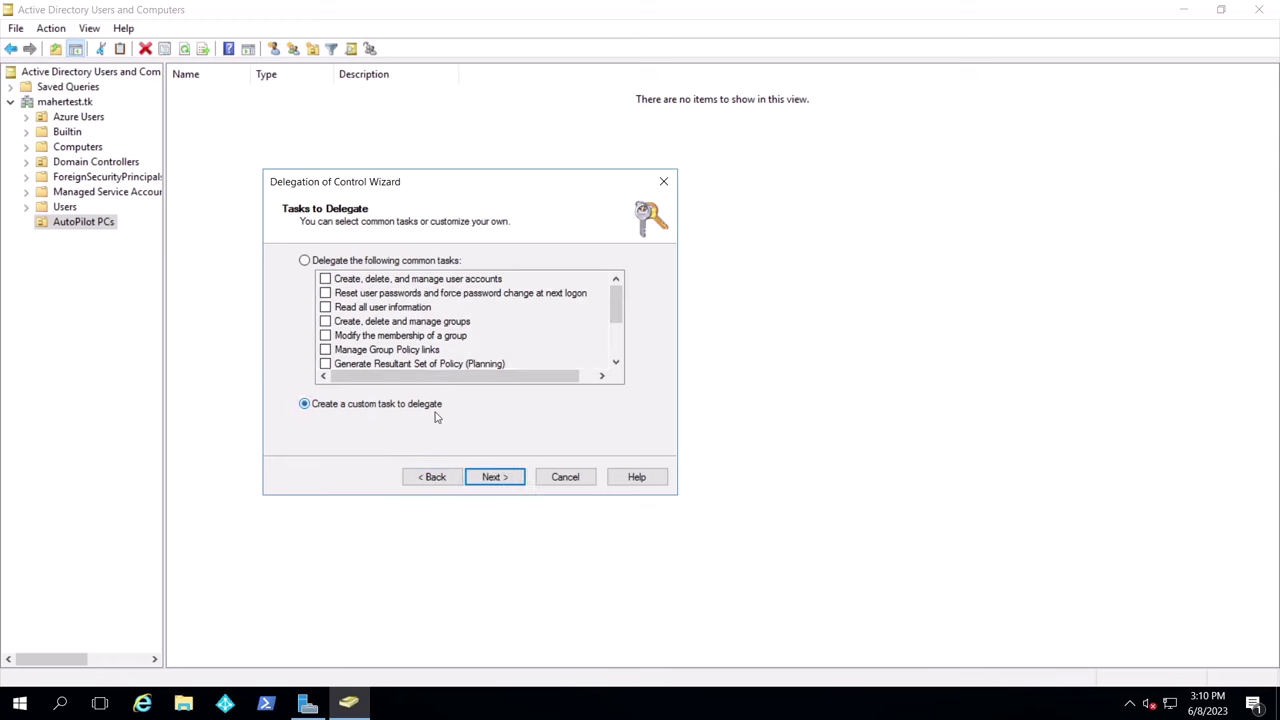
pyautogui.click(510, 478)
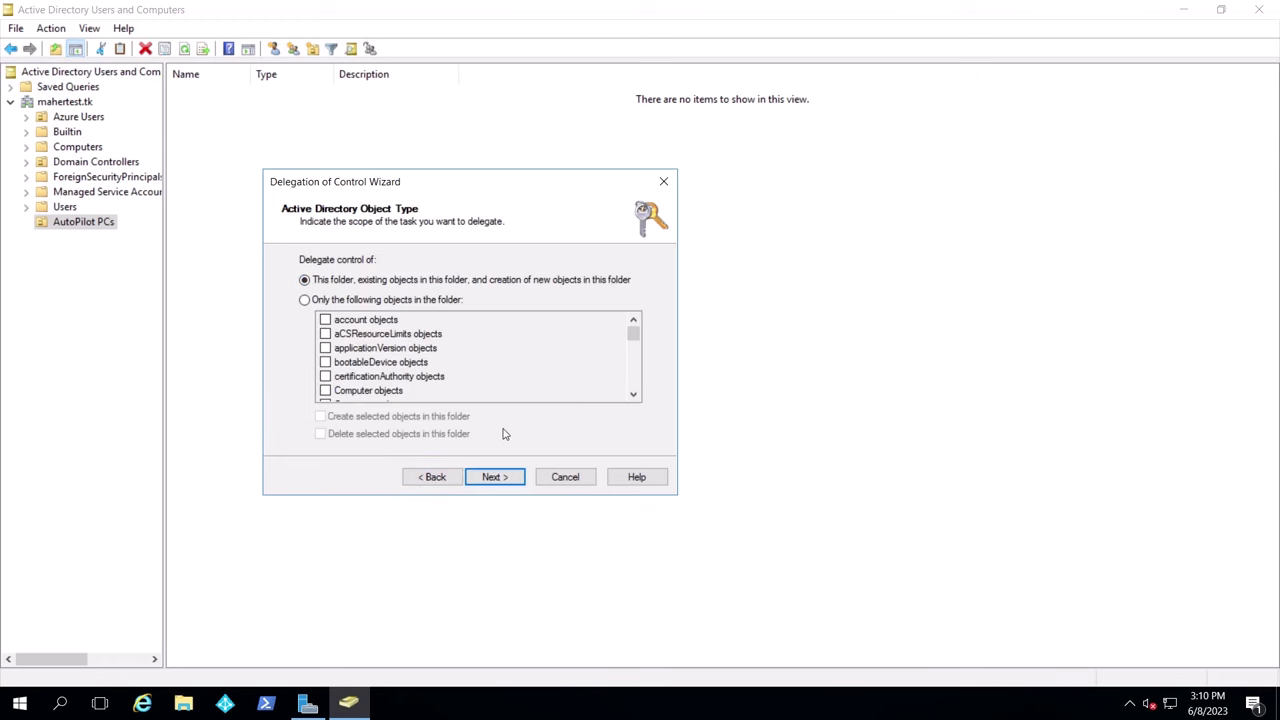
pyautogui.click(384, 301)
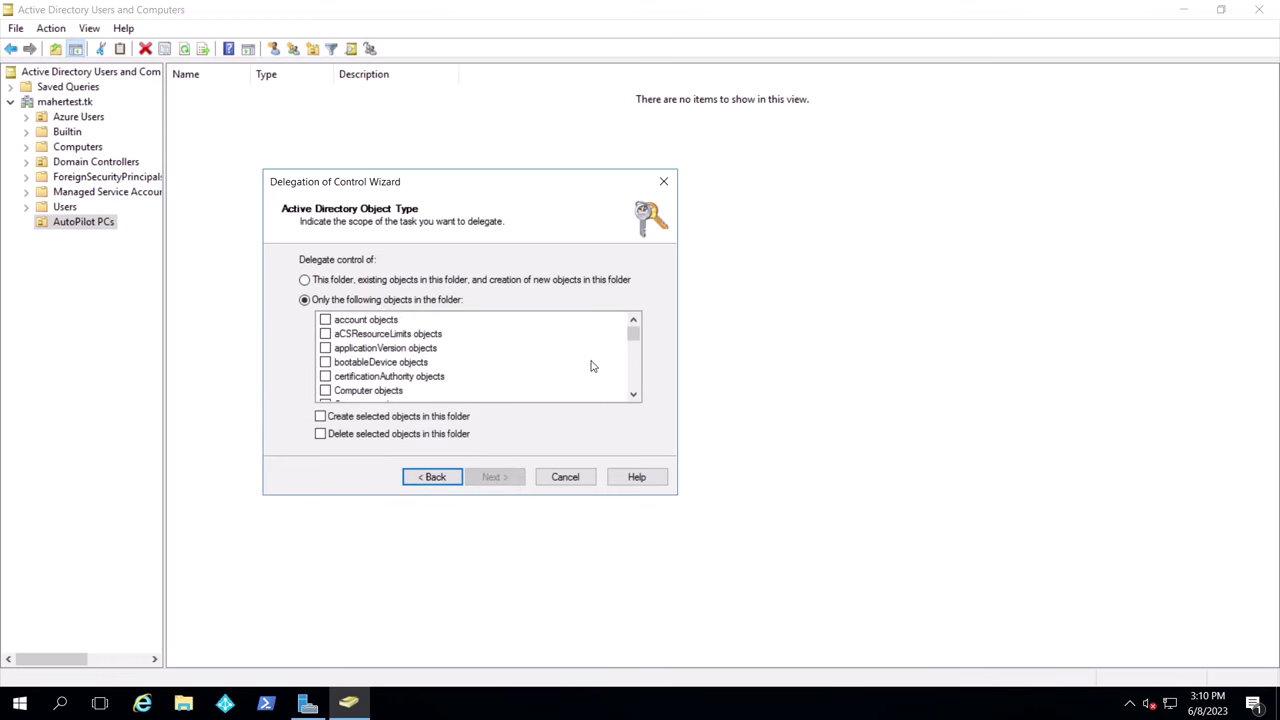
pyautogui.click(325, 391)
pyautogui.click(320, 416)
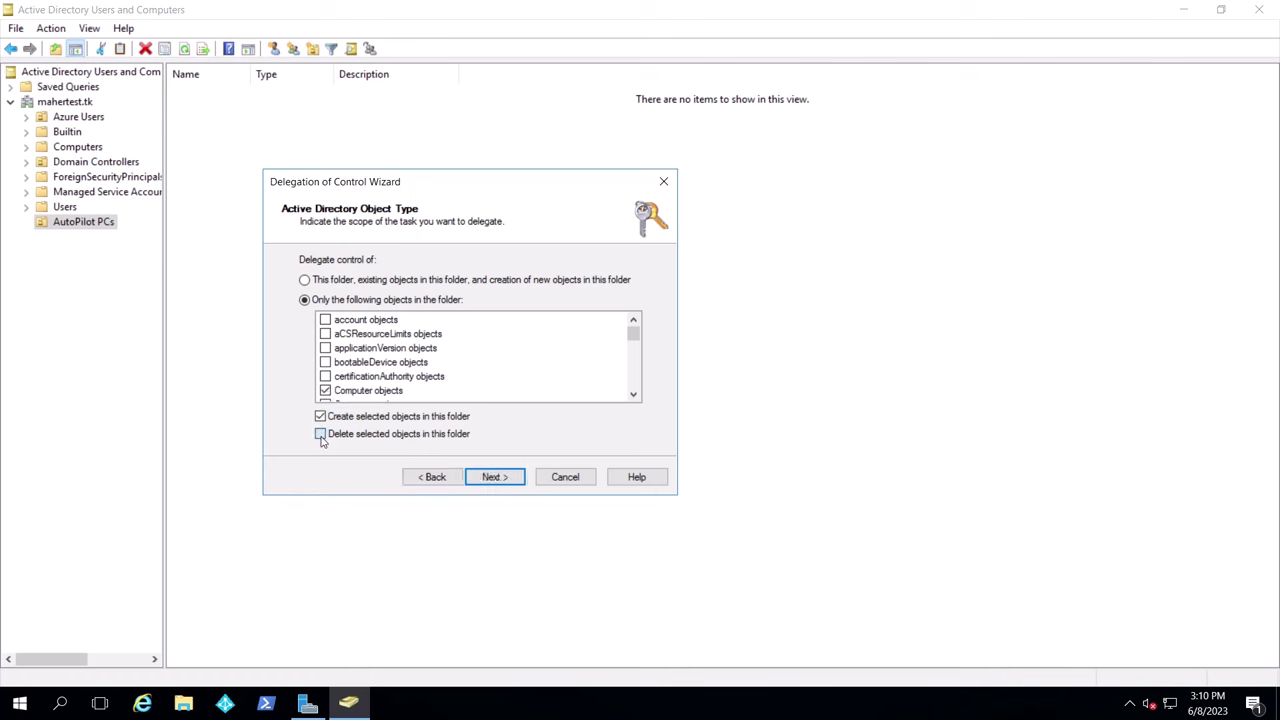
# Grant Full Control permissions and finish the Delegation of Control Wizard
pyautogui.click(494, 477)
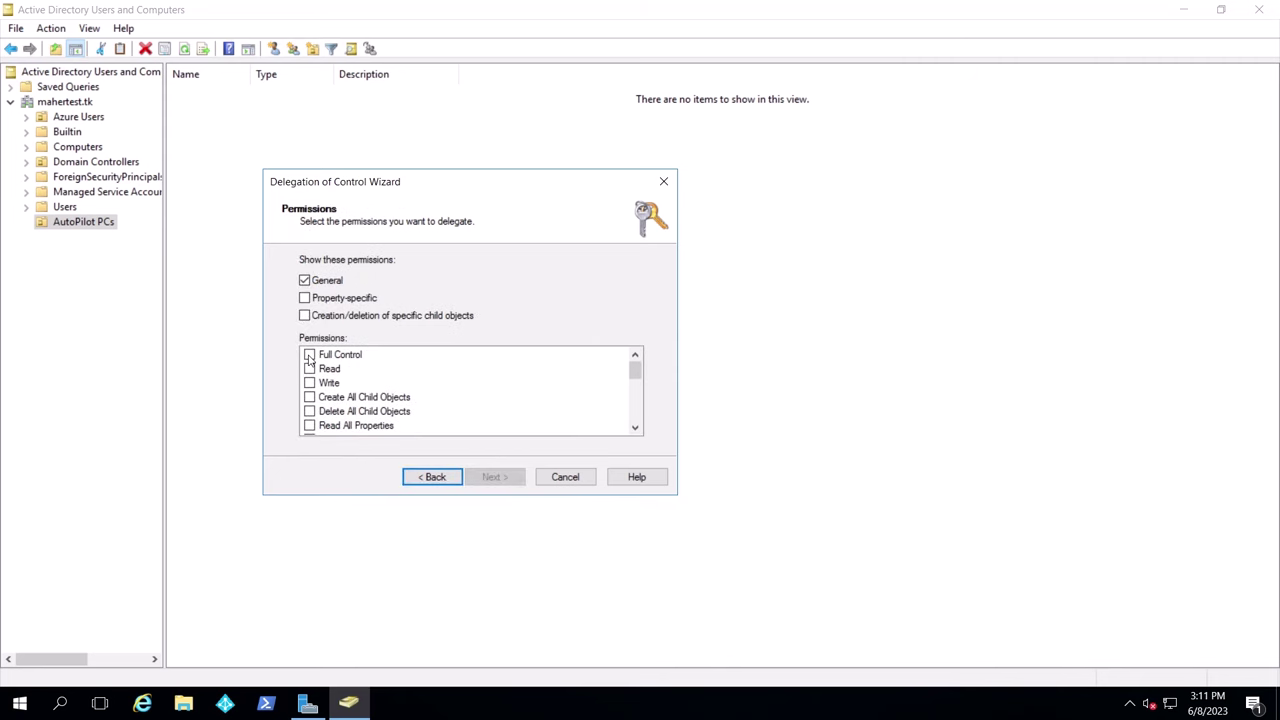
pyautogui.click(309, 357)
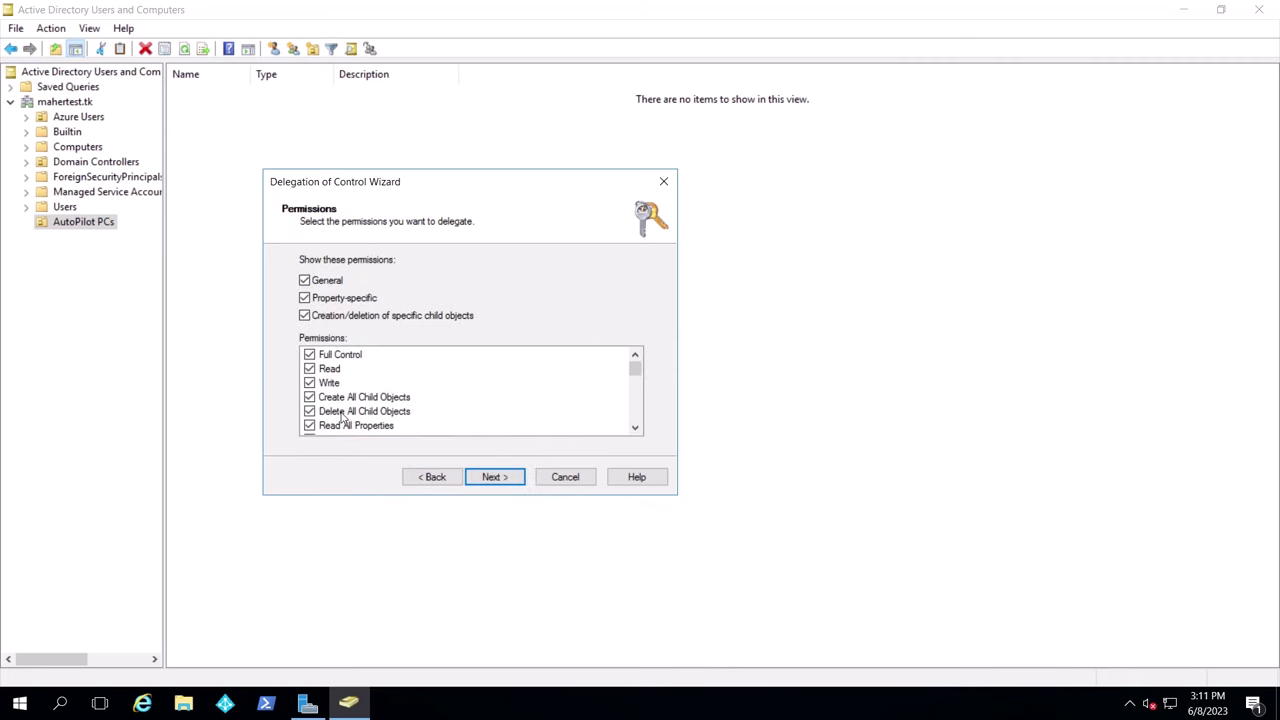
pyautogui.click(495, 477)
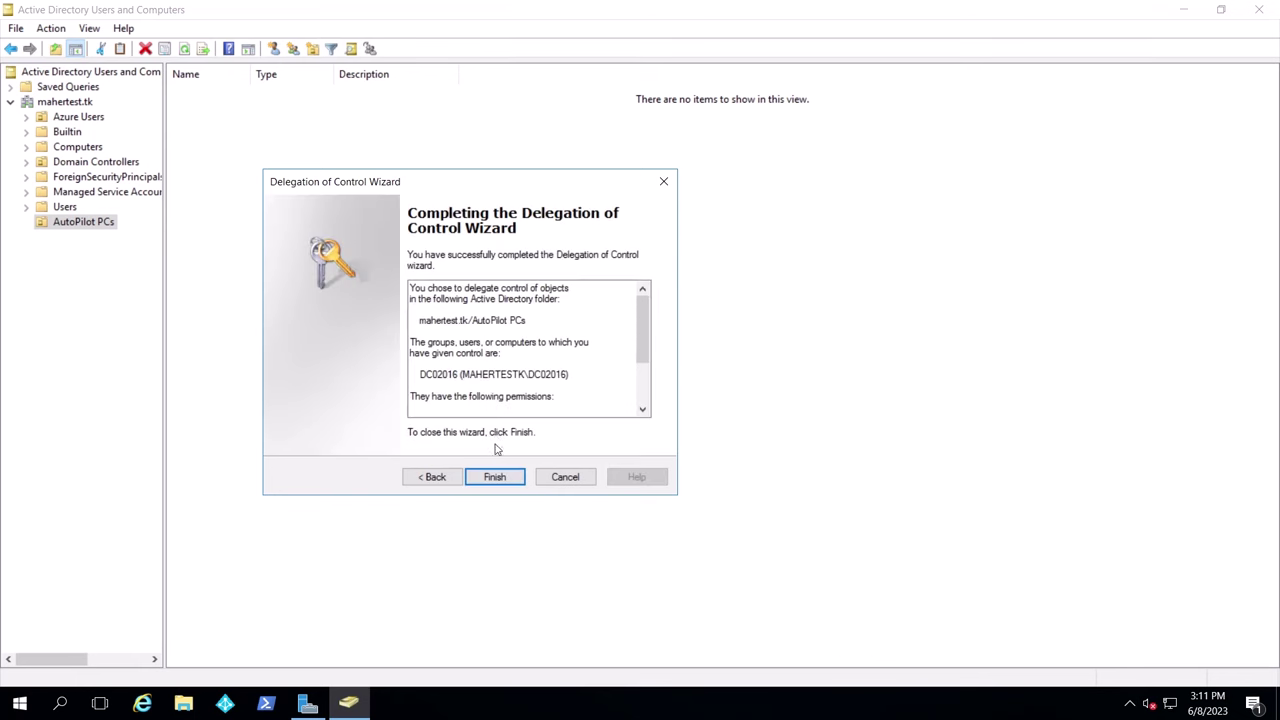
pyautogui.click(497, 477)
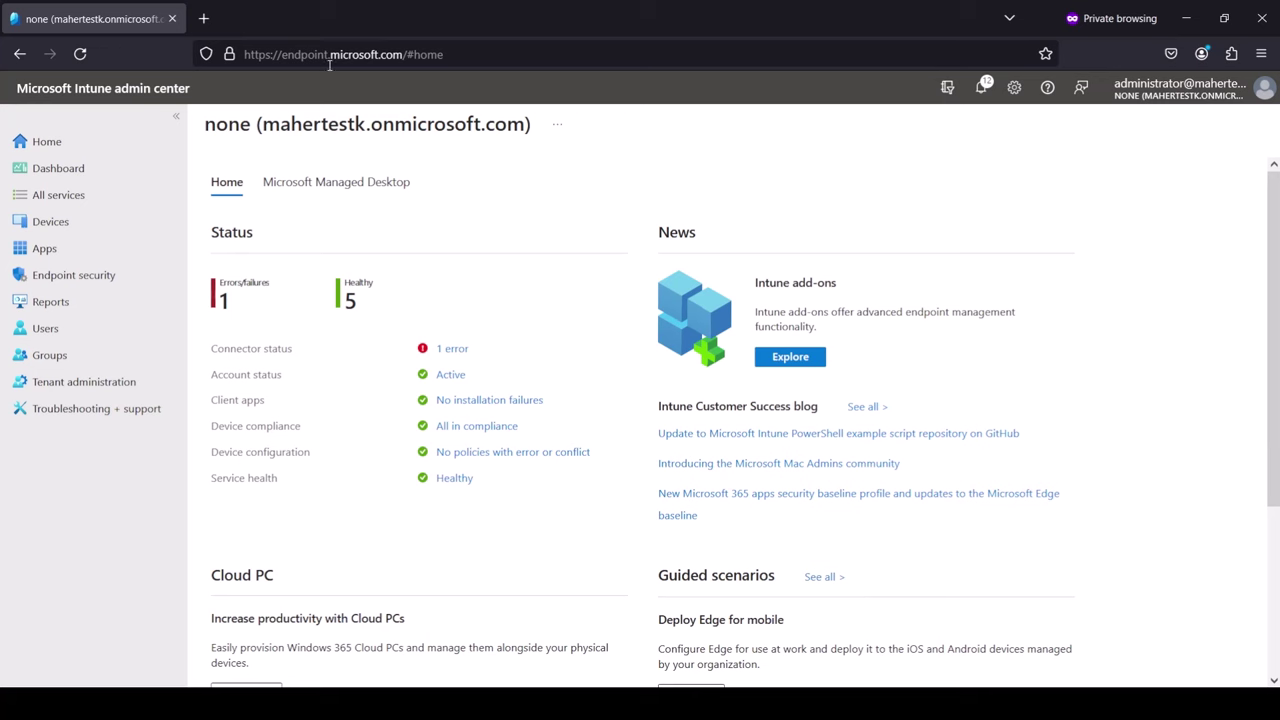
# Under Devices > Windows > Windows enrollment, add an Intune Connector for Active Directory and download its installer
pyautogui.click(50, 221)
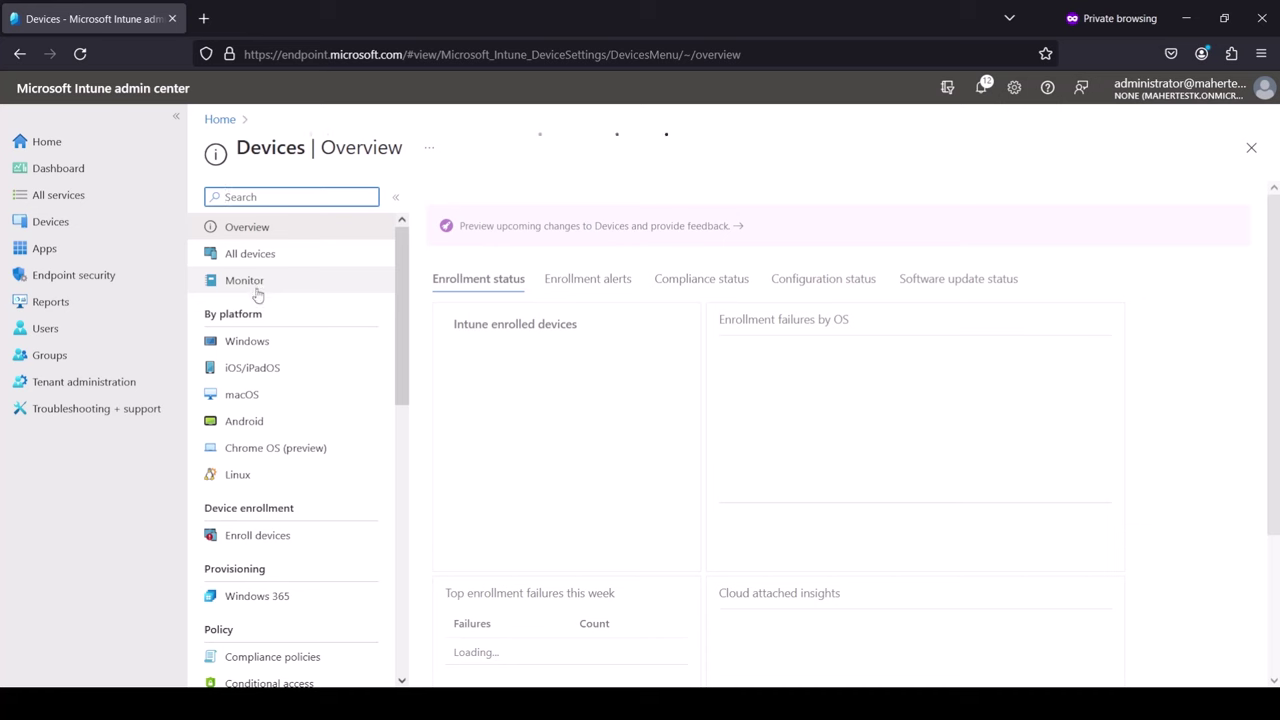
pyautogui.click(252, 341)
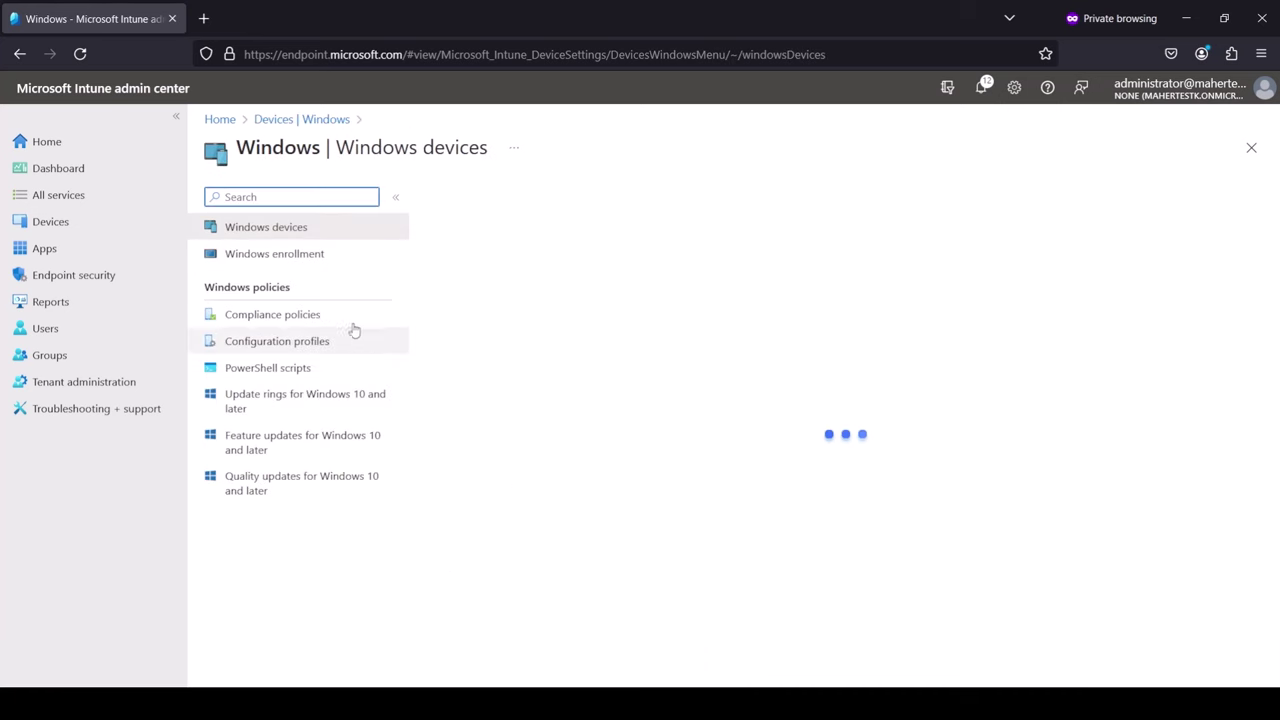
pyautogui.click(240, 252)
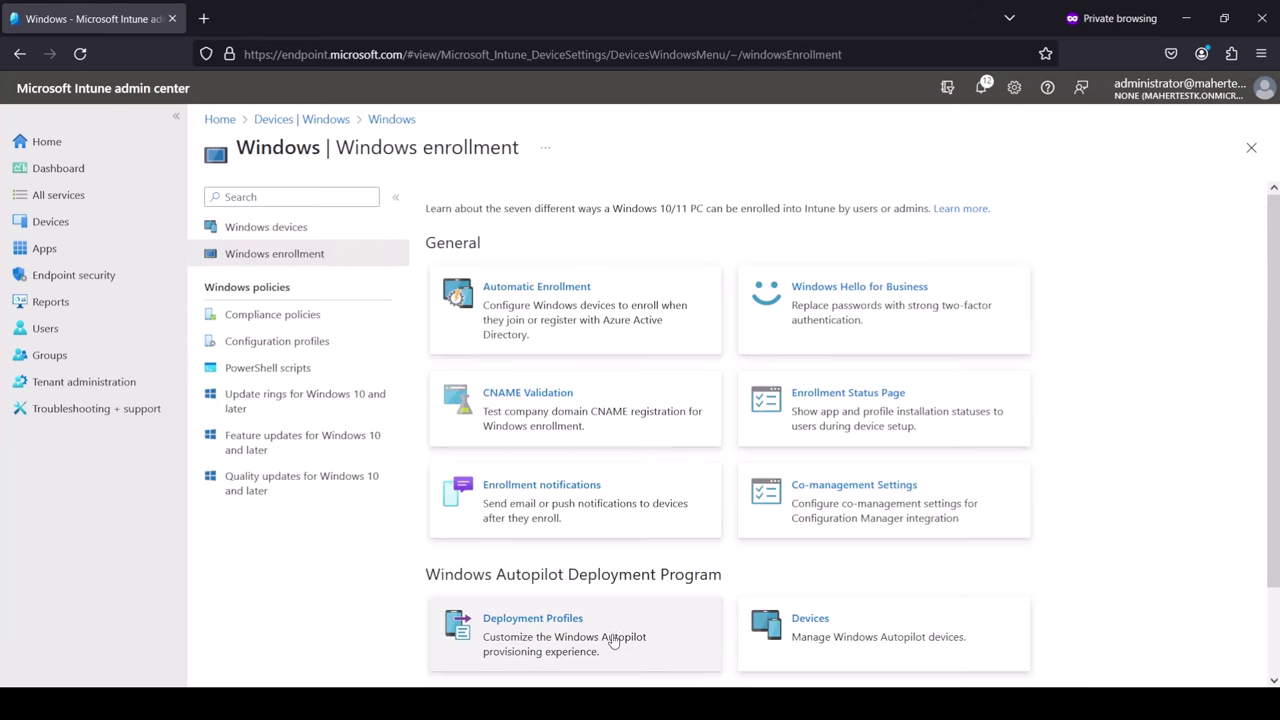
pyautogui.scroll(-2, 609, 640)
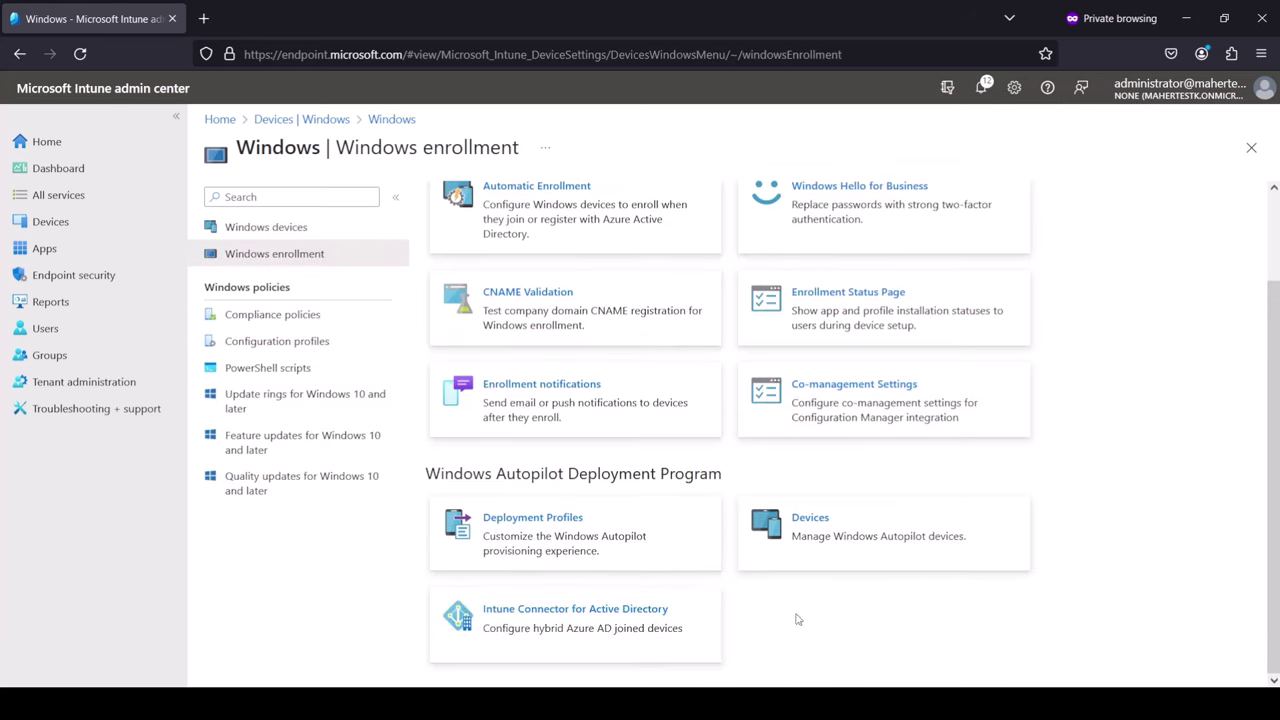
pyautogui.click(648, 632)
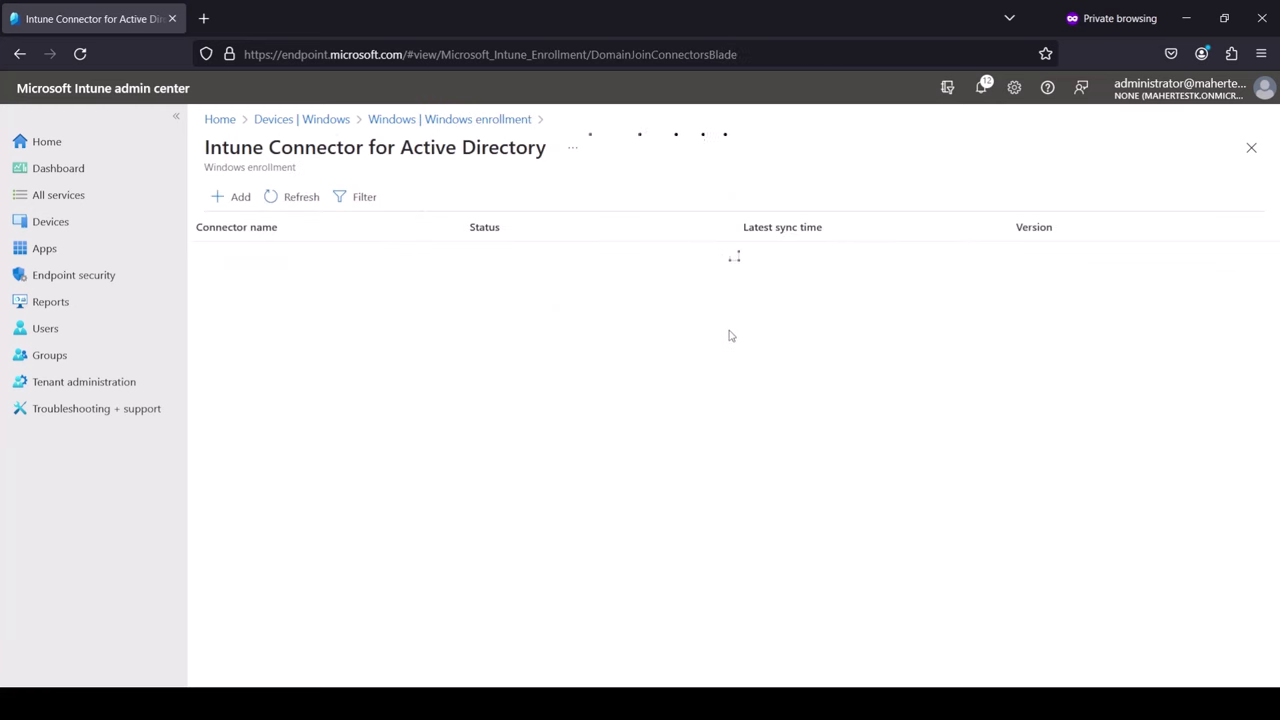
pyautogui.click(240, 198)
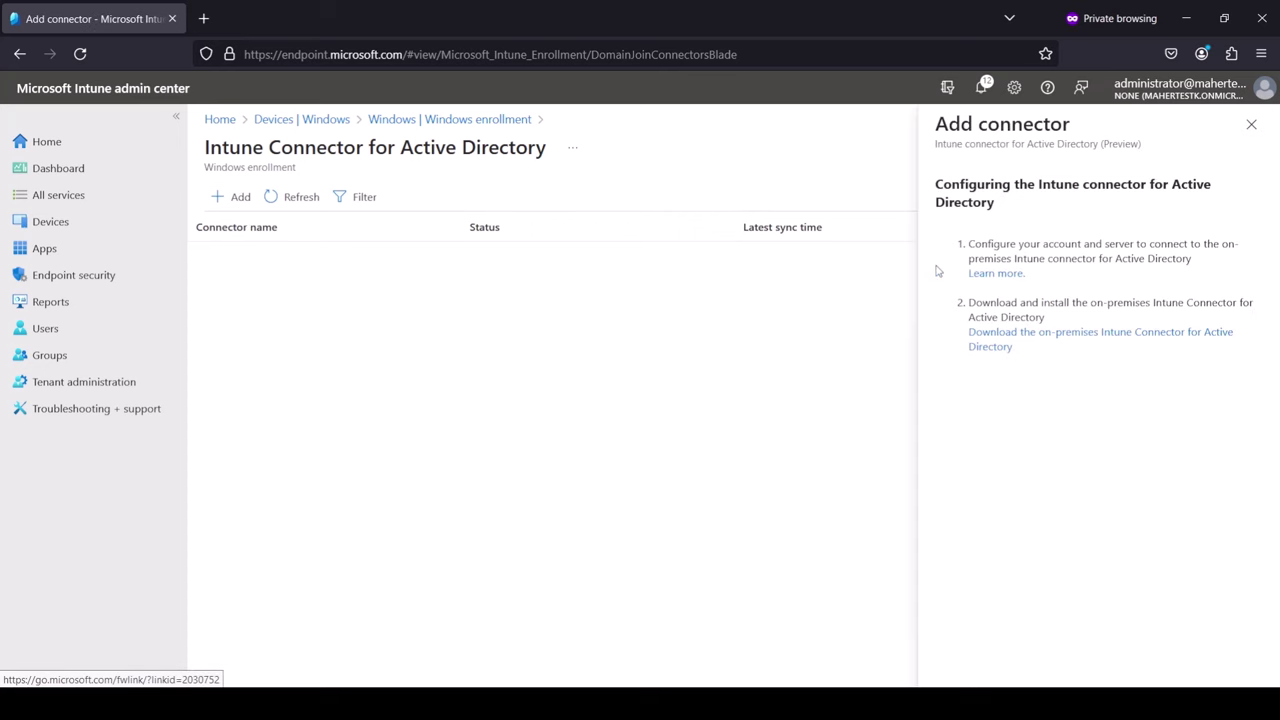
pyautogui.click(1099, 340)
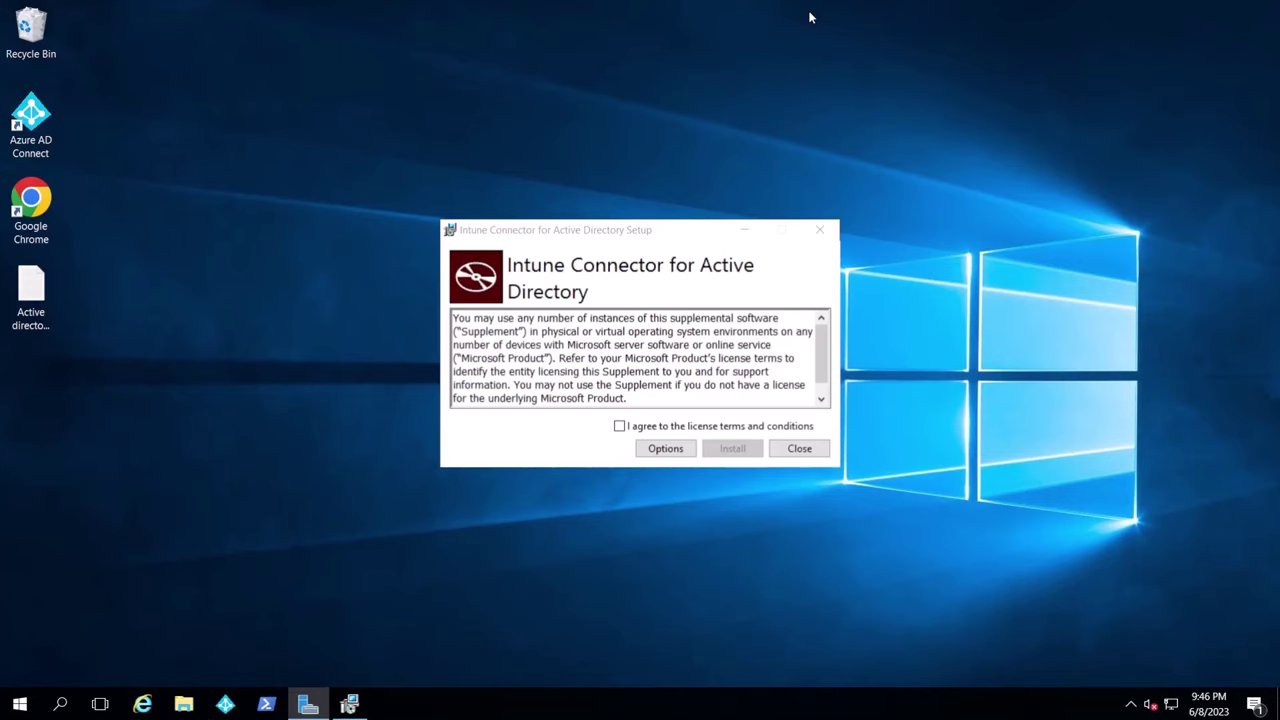
# Accept the license terms, install the connector, and choose Configure Now
pyautogui.click(620, 427)
pyautogui.click(733, 452)
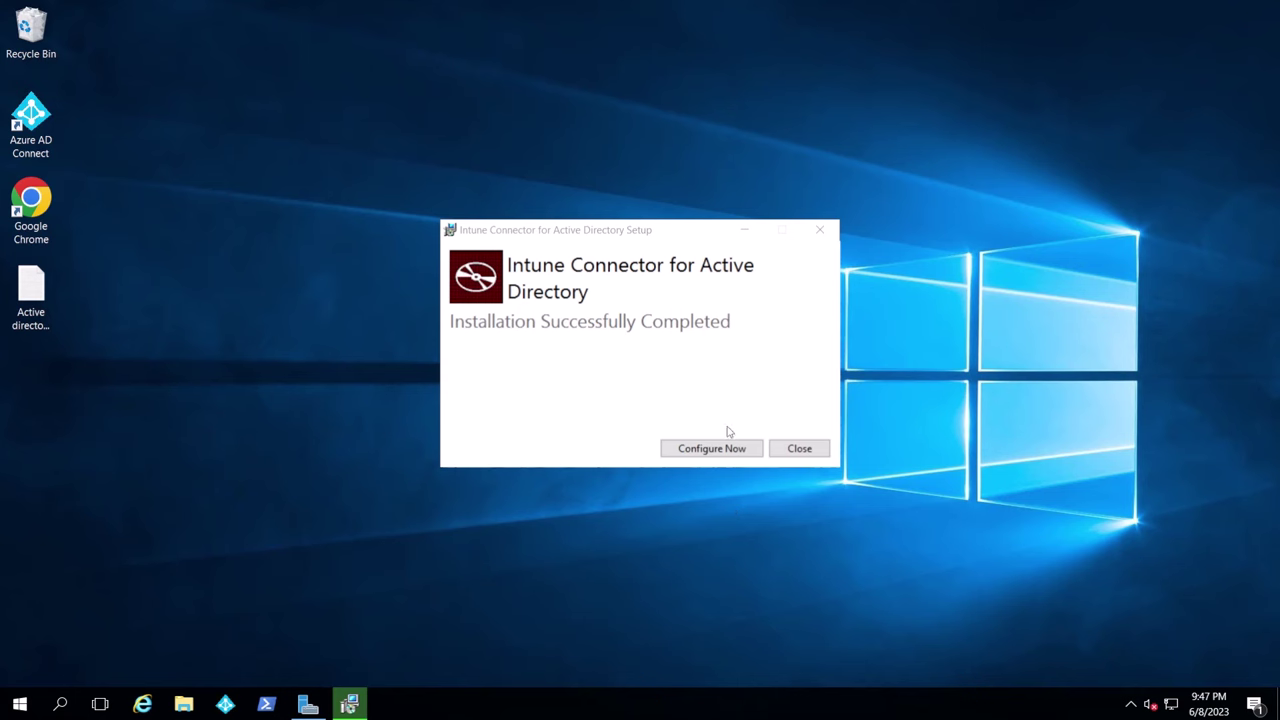
pyautogui.click(712, 449)
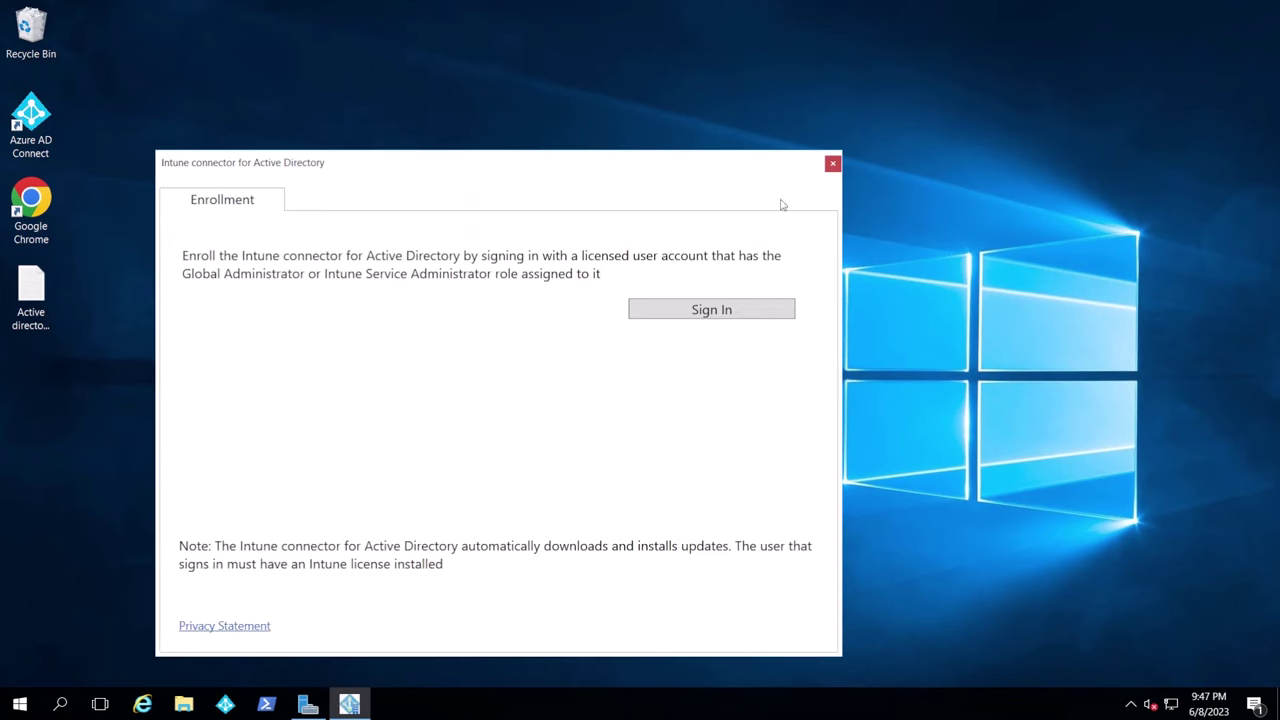
# Sign in with the tenant admin e-mail and password, stay signed in, and dismiss the enrollment confirmation
pyautogui.click(708, 311)
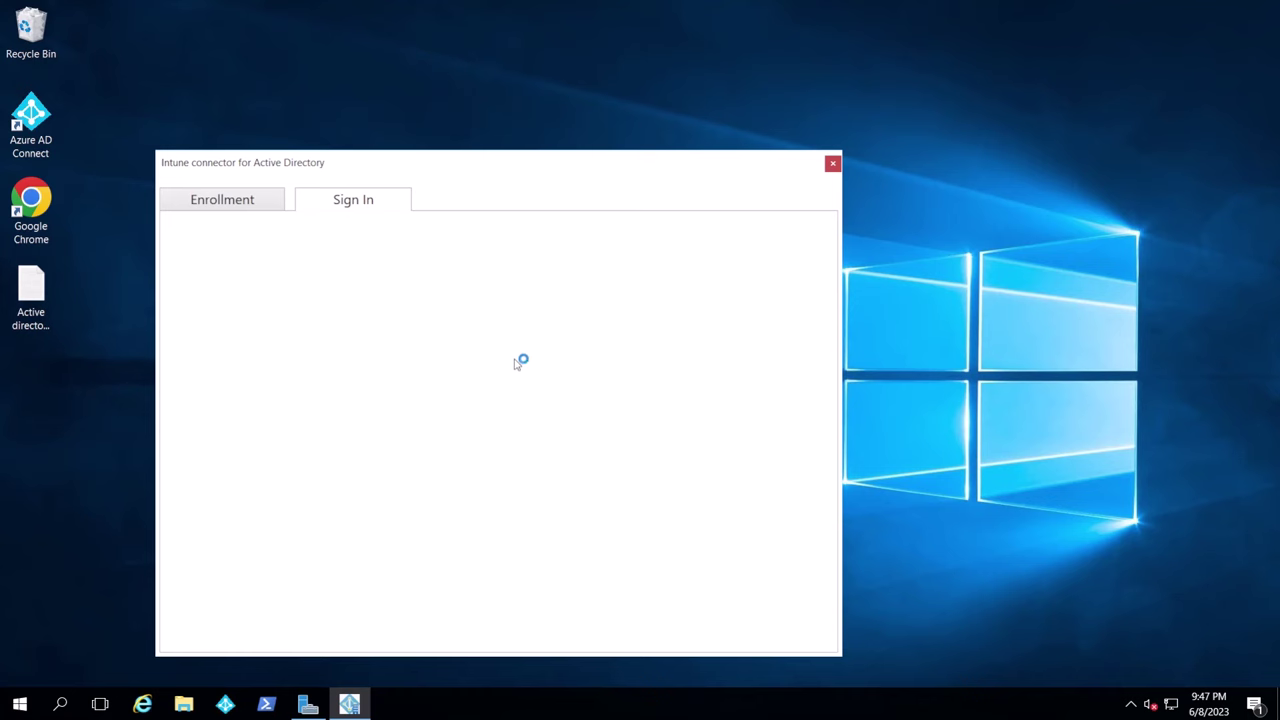
pyautogui.hotkey('ctrl', 'v')
pyautogui.click(580, 477)
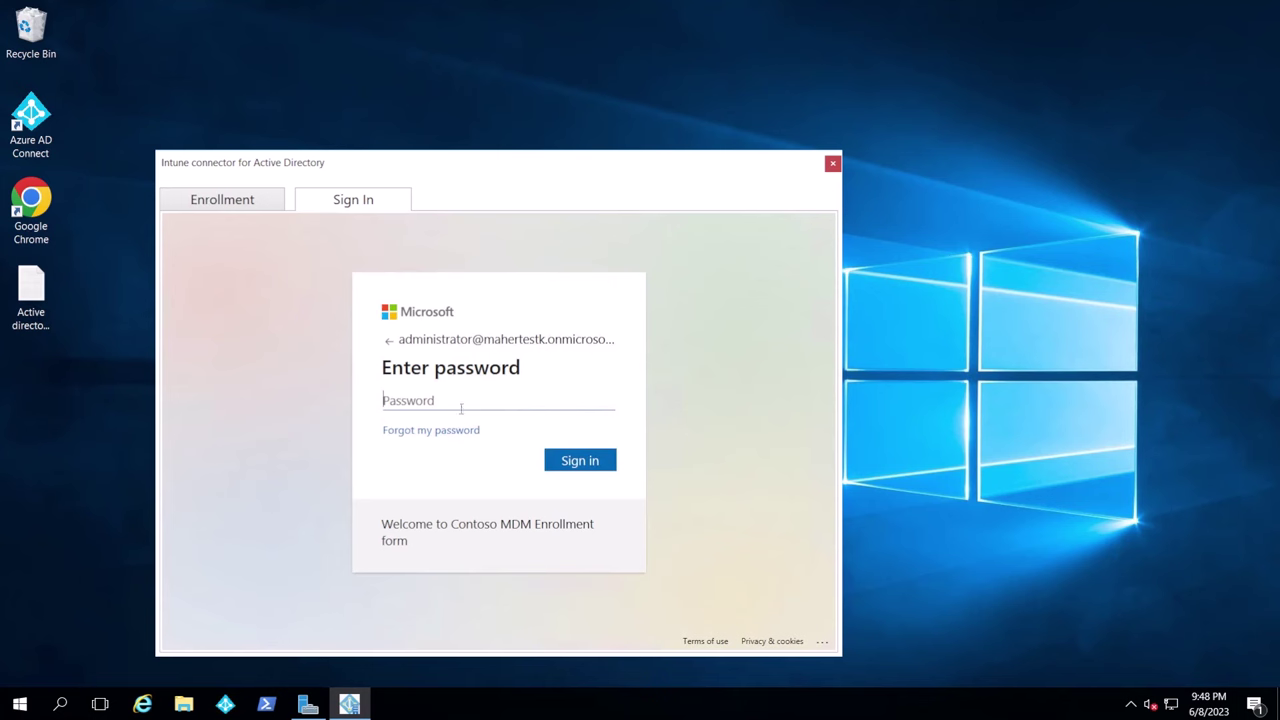
pyautogui.hotkey('ctrl', 'v')
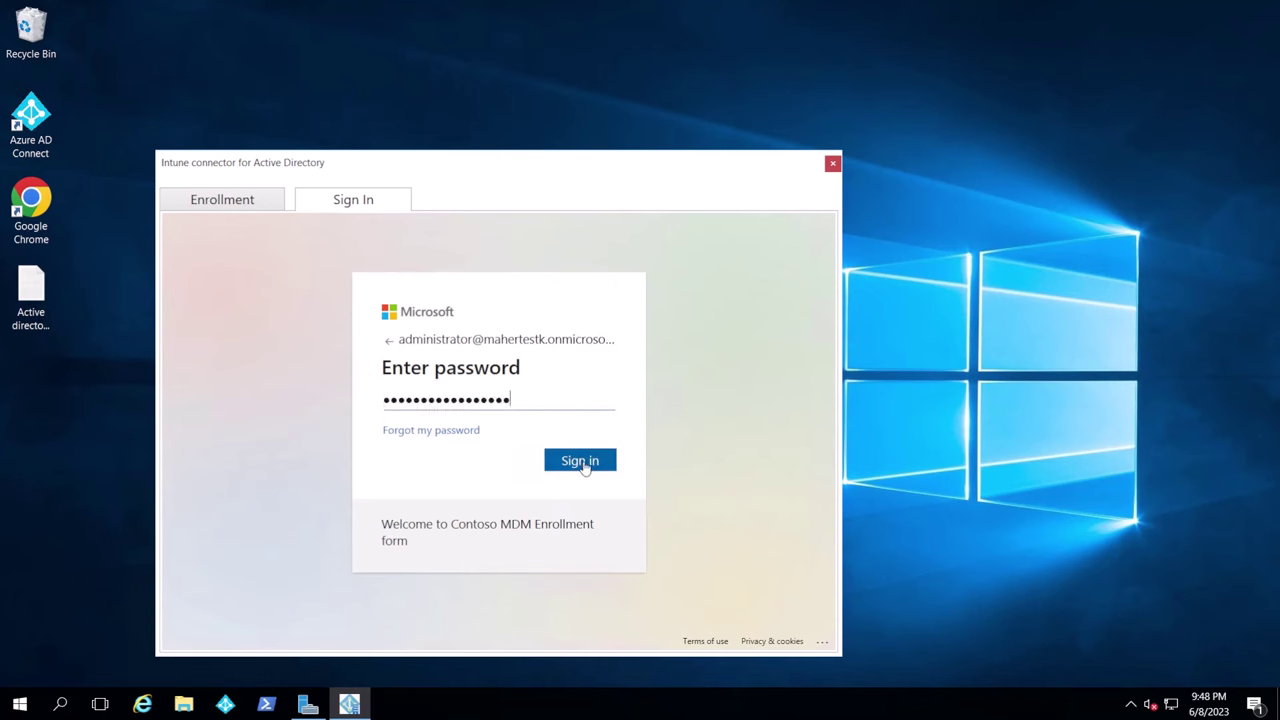
pyautogui.click(584, 464)
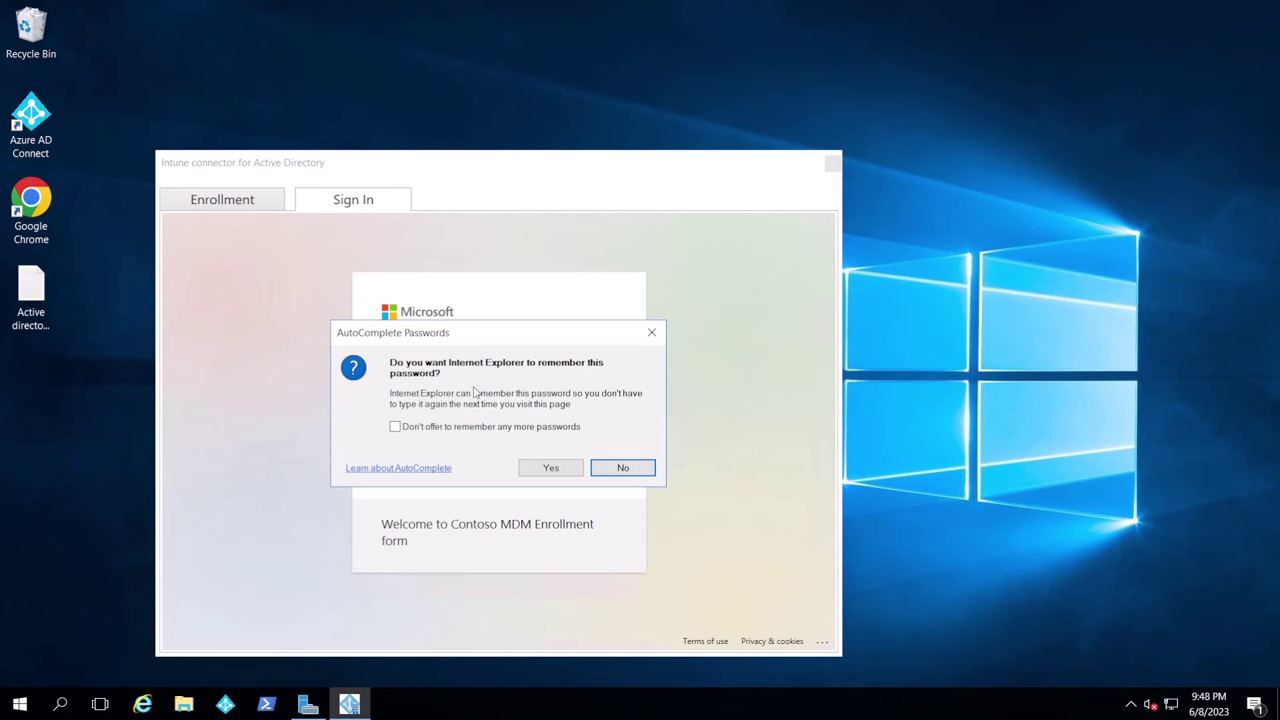
pyautogui.click(638, 472)
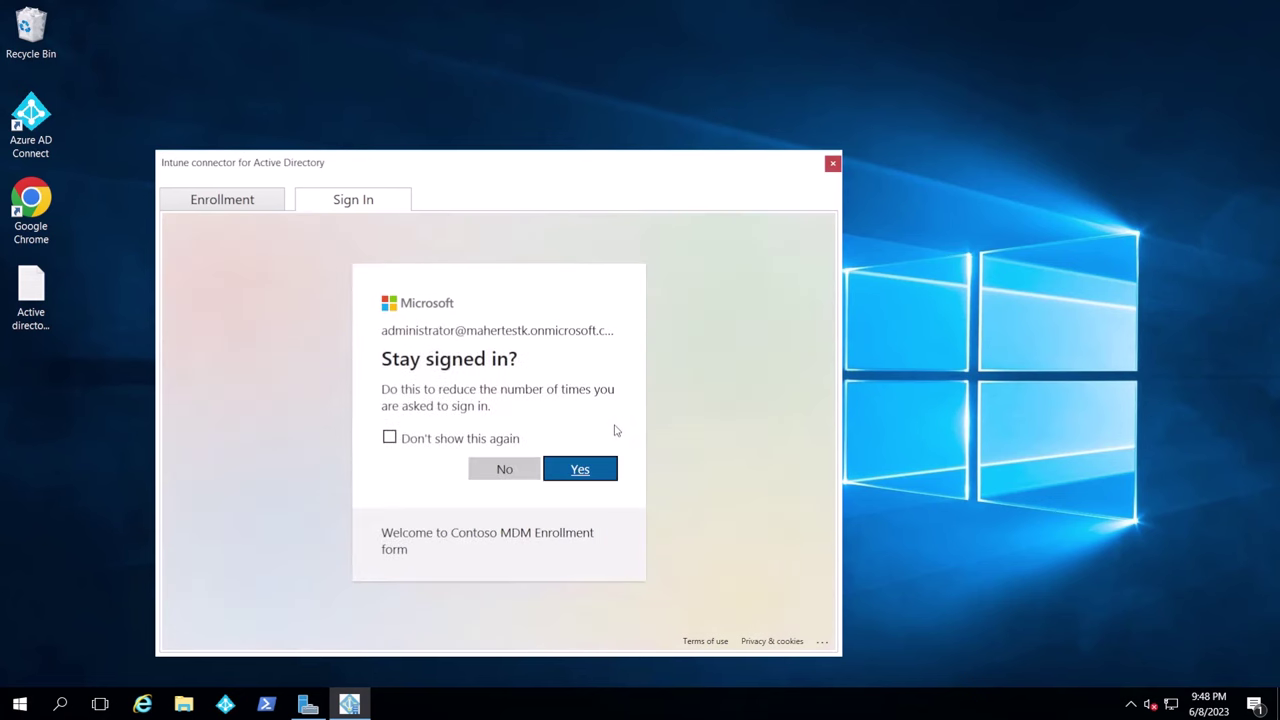
pyautogui.click(580, 469)
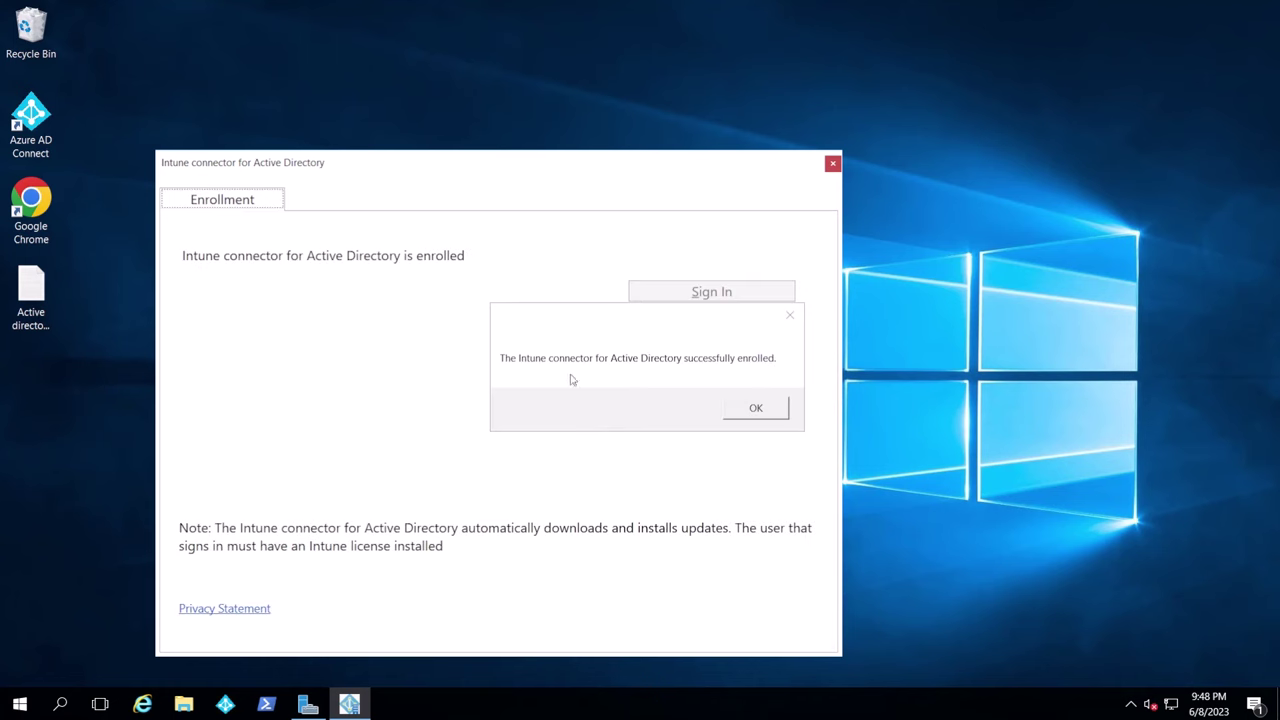
pyautogui.click(759, 414)
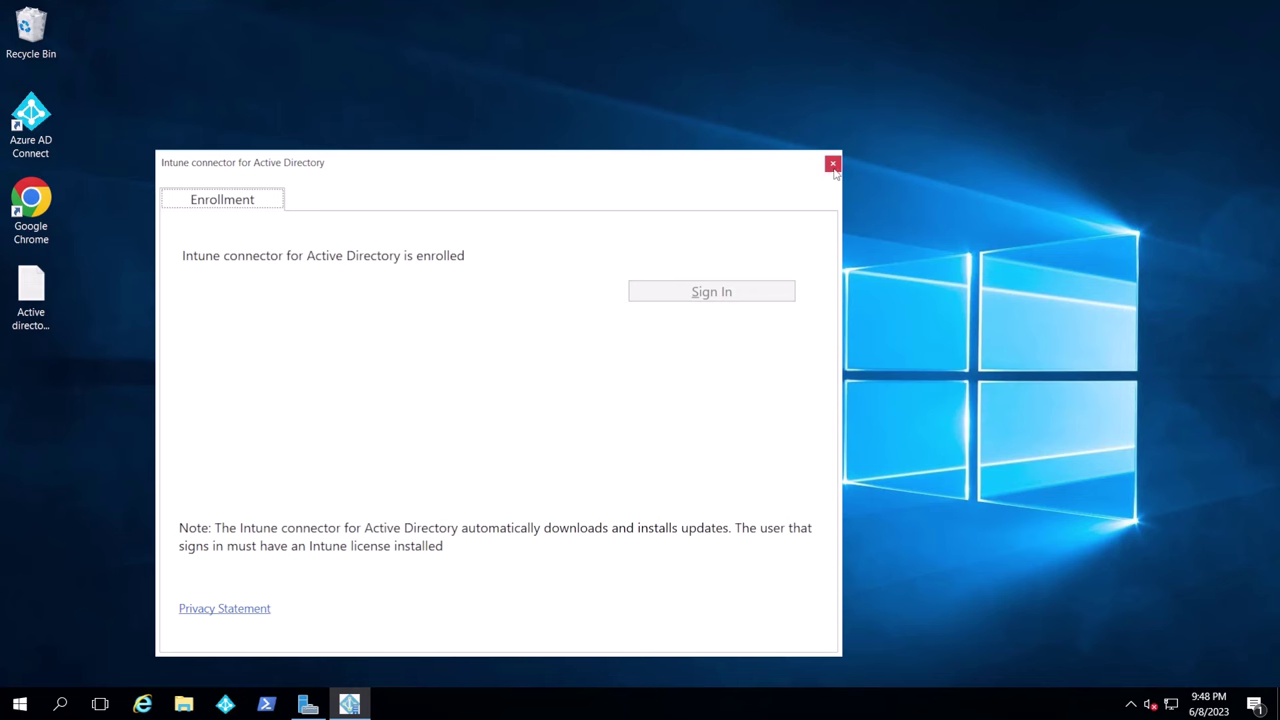
pyautogui.click(832, 164)
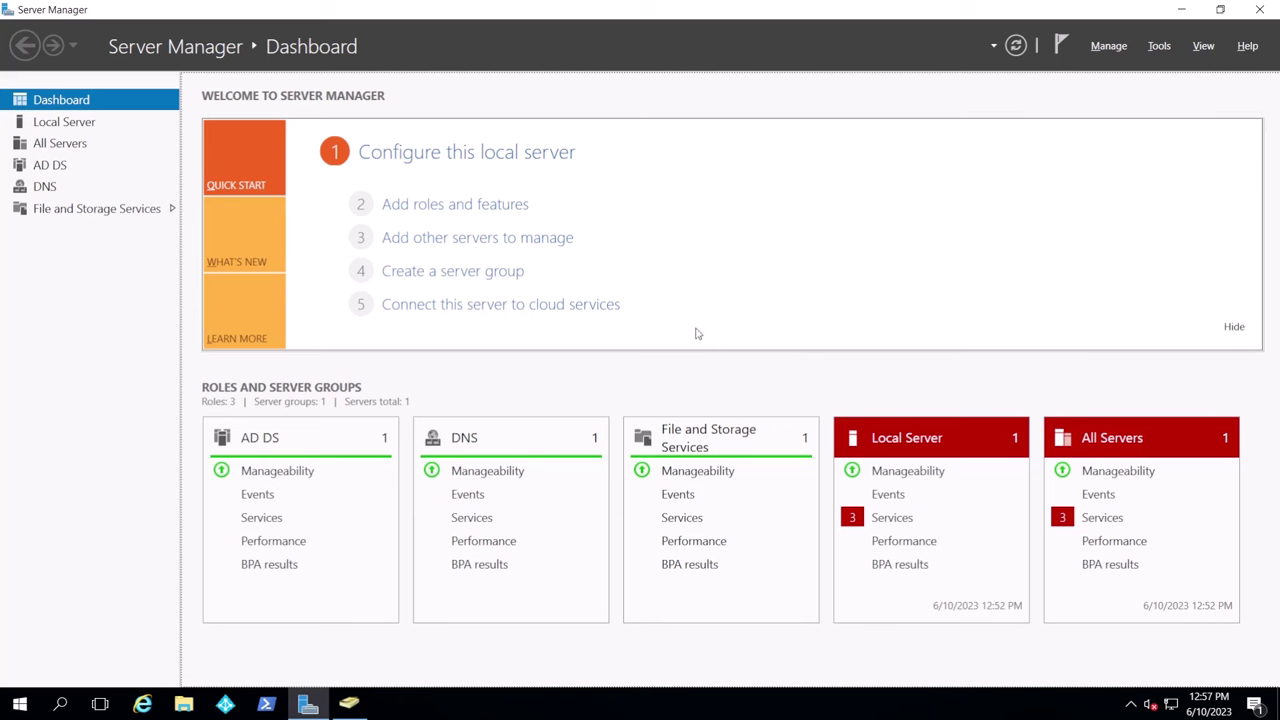
# Show the Server Manager Tools menu of administrative tools
pyautogui.click(1159, 46)
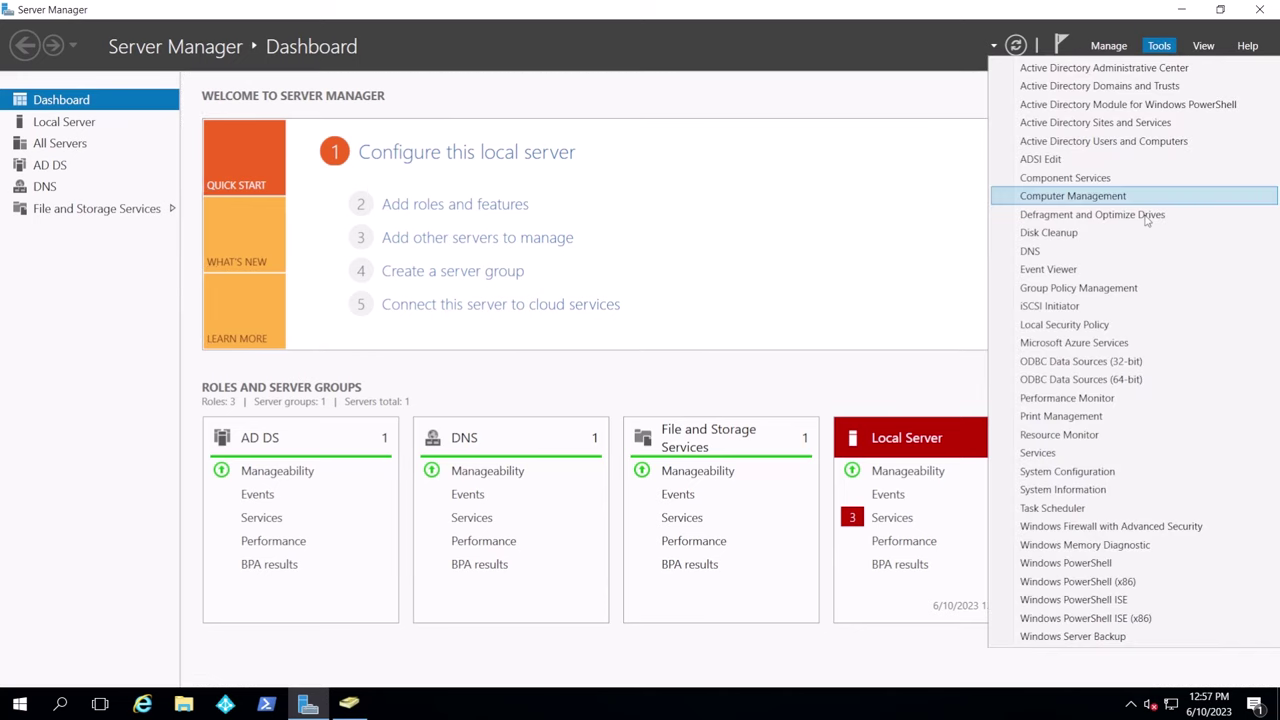
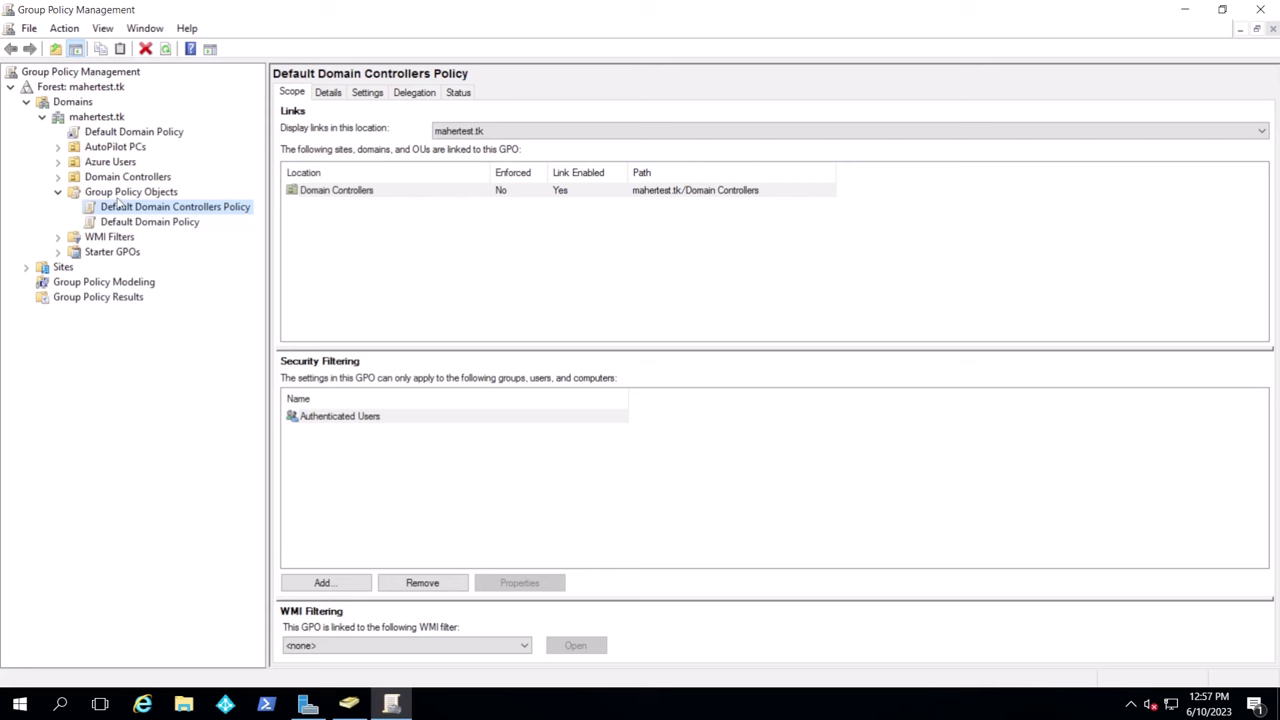
# Create a GPO named 'Azure Device Registration' linked to the AutoPilot PCs OU and select it
pyautogui.click(106, 148)
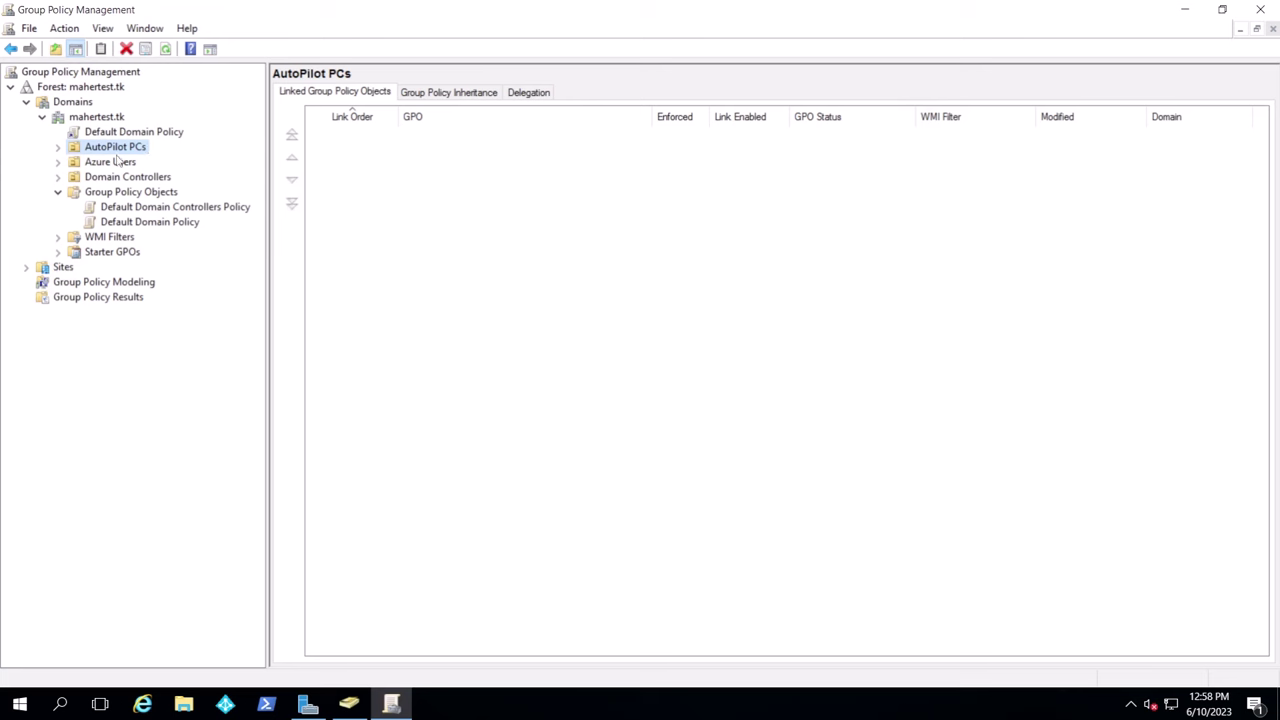
pyautogui.rightClick(136, 154)
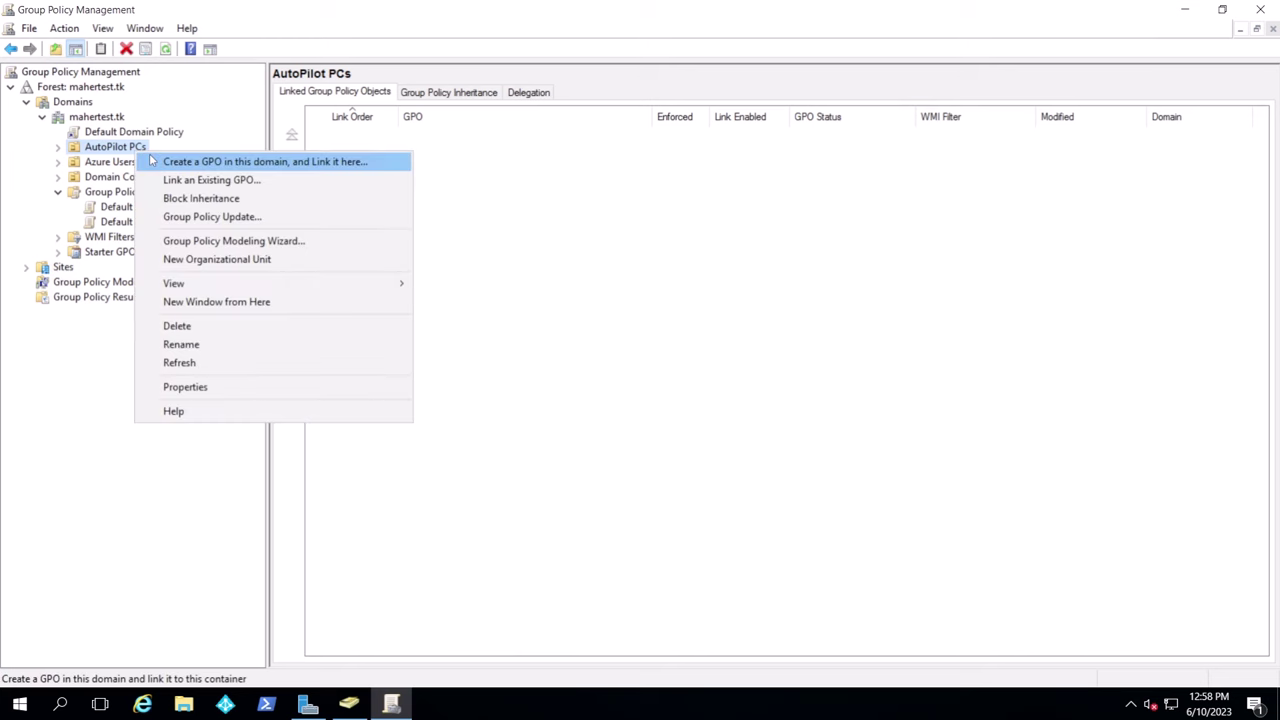
pyautogui.click(176, 160)
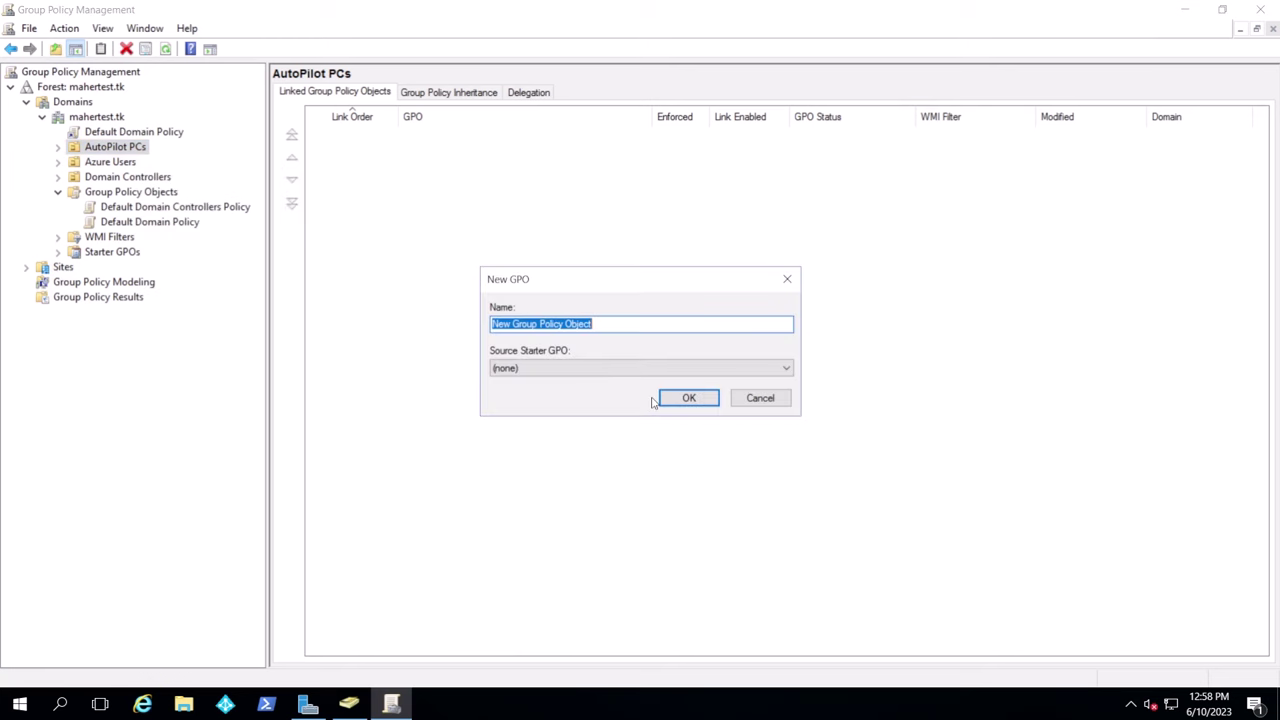
pyautogui.write('I')
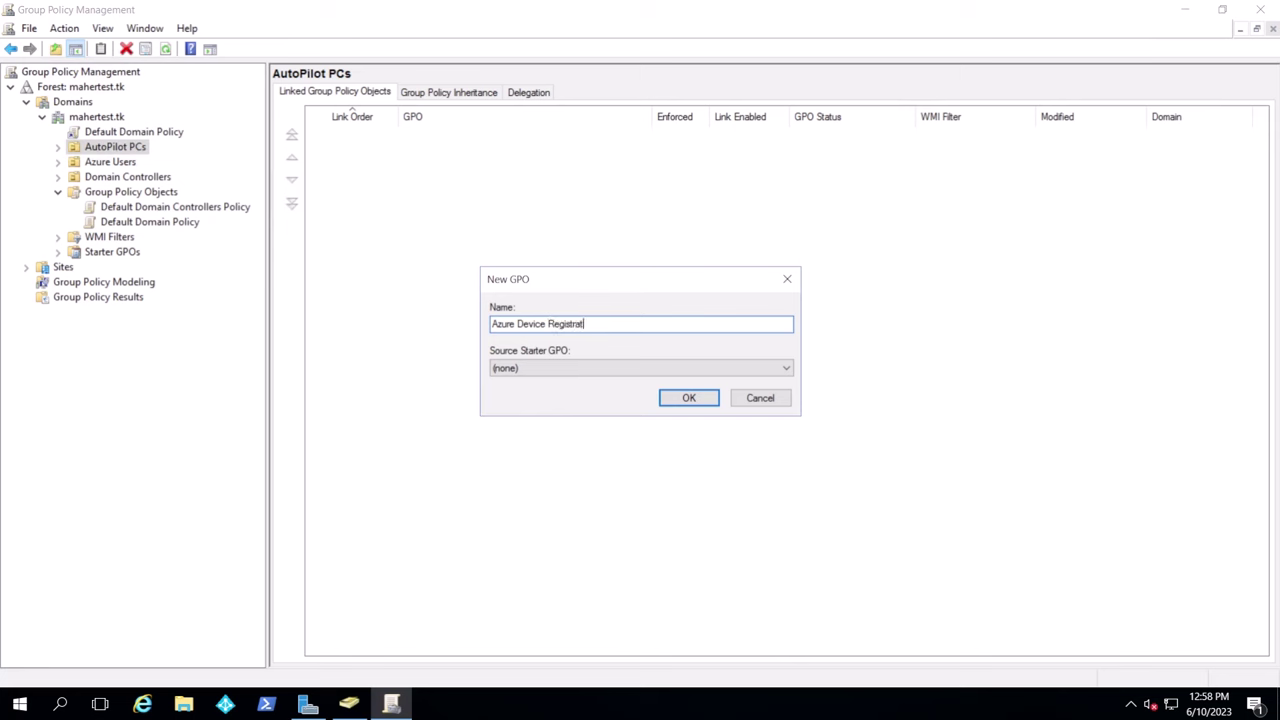
pyautogui.write('tion')
pyautogui.press('Return')
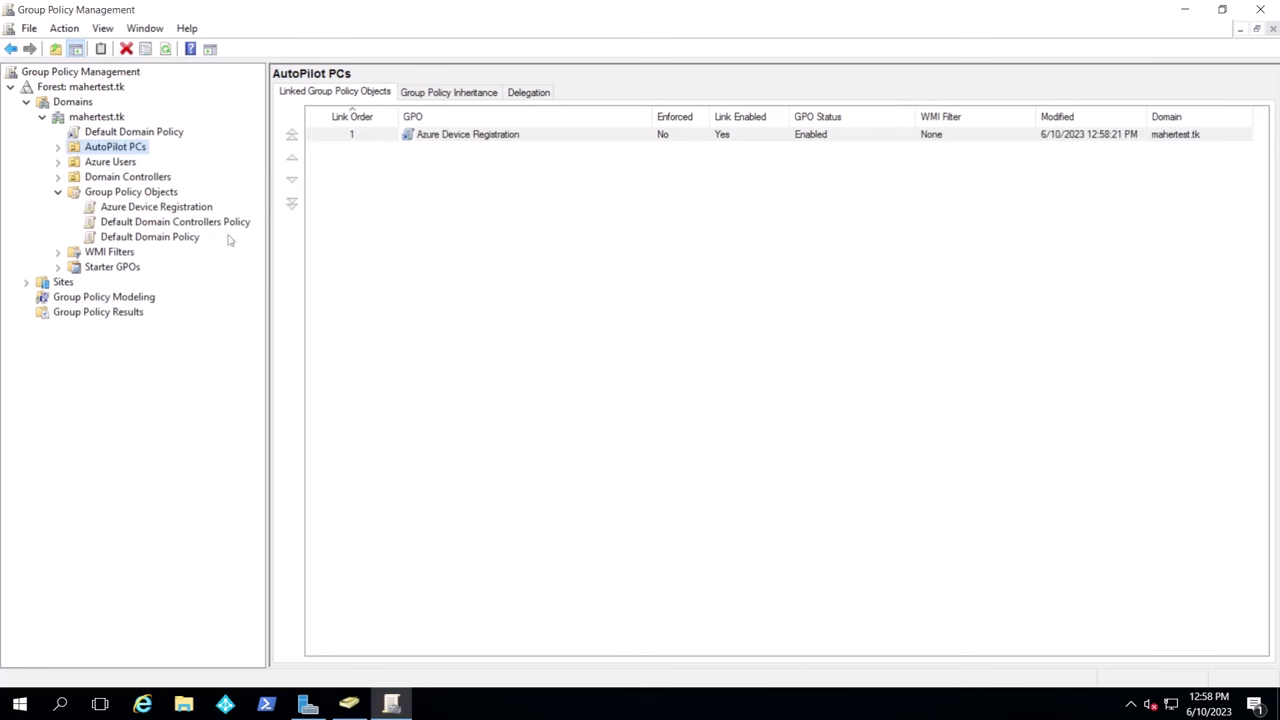
pyautogui.click(145, 210)
pyautogui.rightClick(143, 208)
# Edit the GPO and browse to Administrative Templates > Windows Components > Device Registration
pyautogui.click(176, 219)
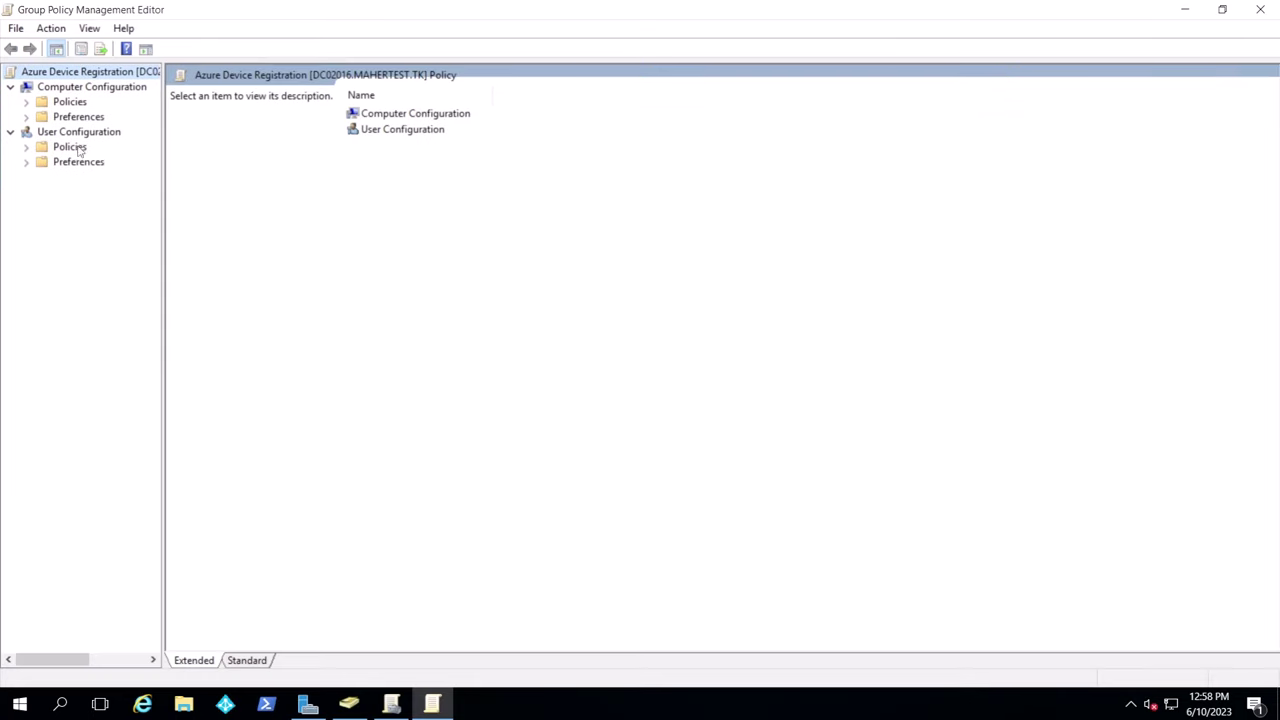
pyautogui.click(26, 102)
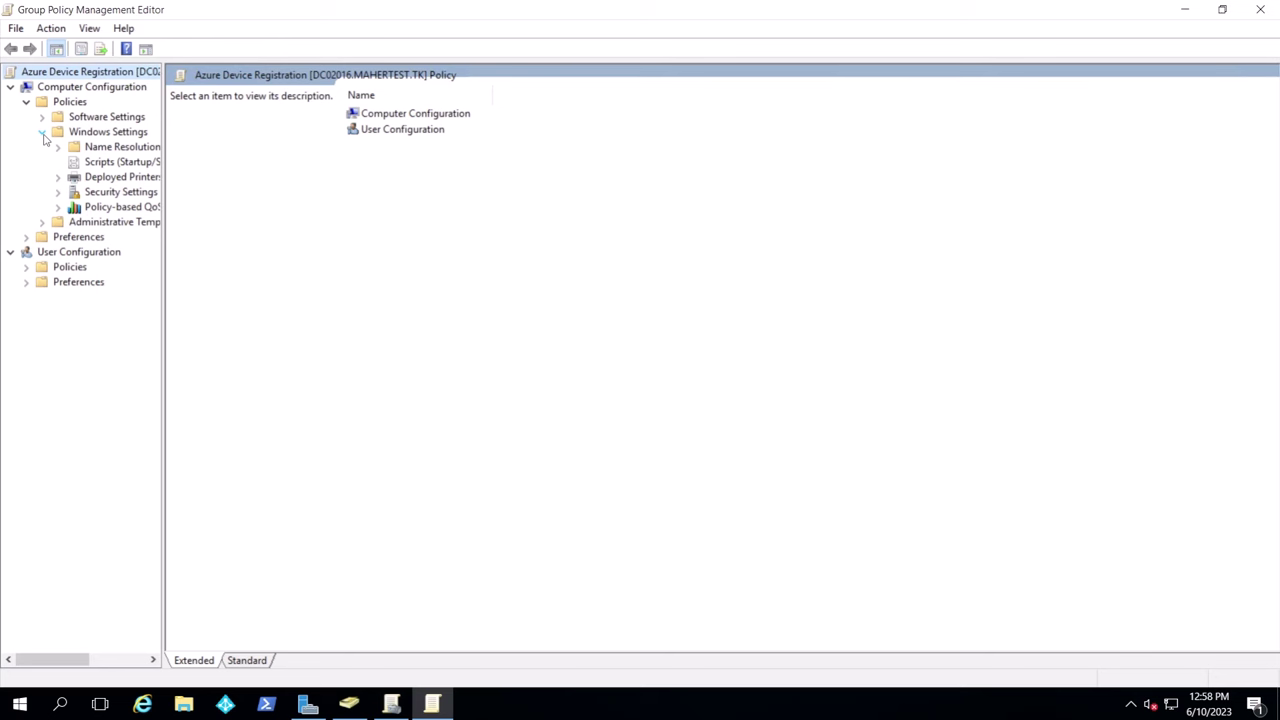
pyautogui.click(42, 132)
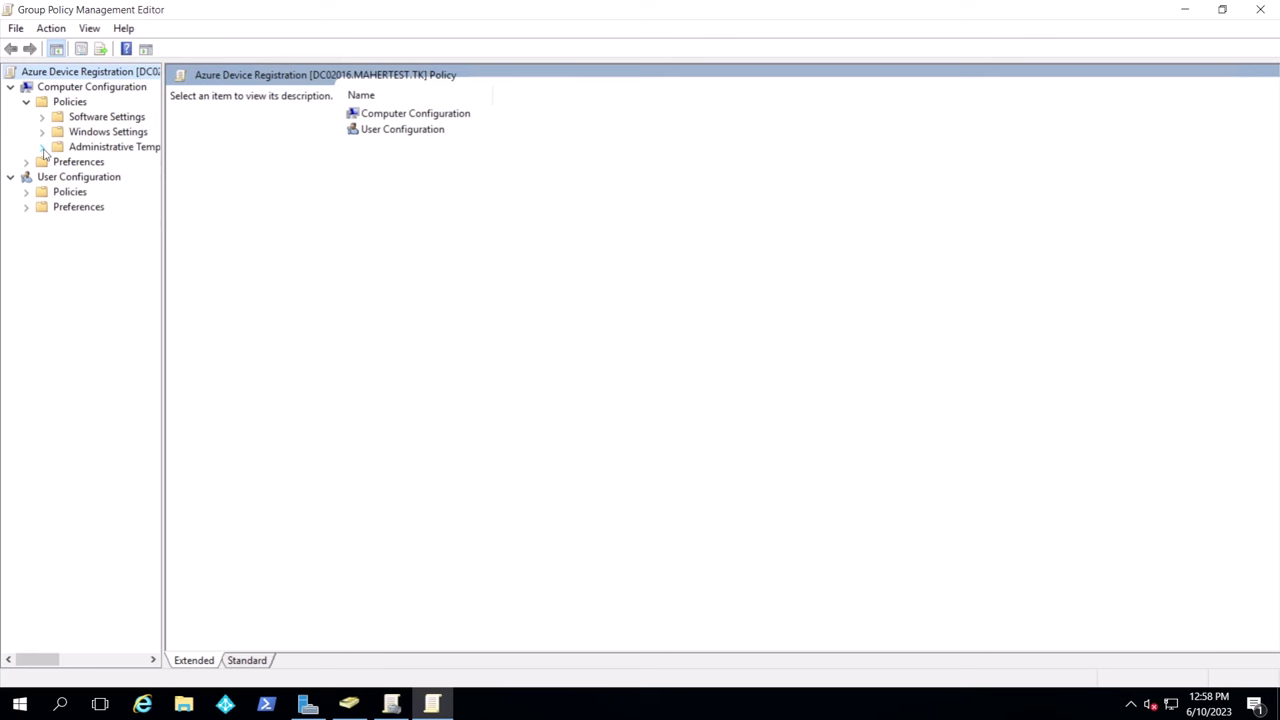
pyautogui.click(42, 147)
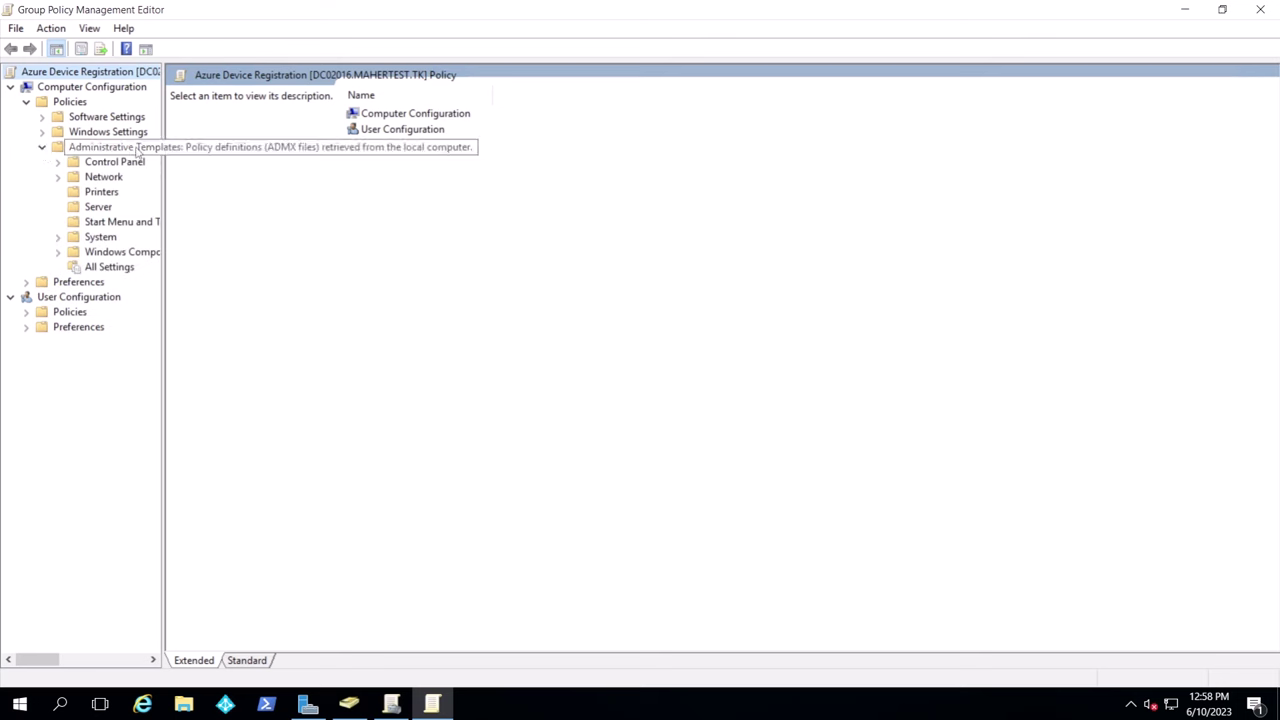
pyautogui.moveTo(161, 336); pyautogui.dragTo(221, 336)
pyautogui.click(58, 252)
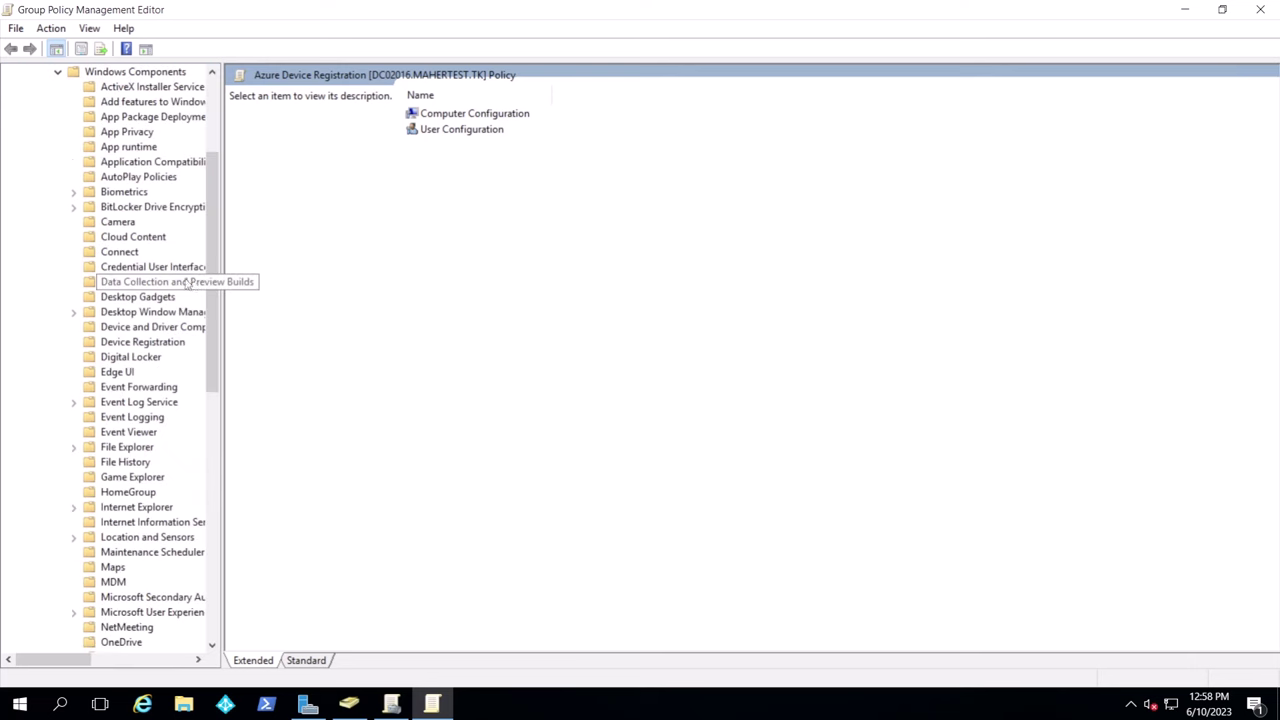
pyautogui.click(160, 344)
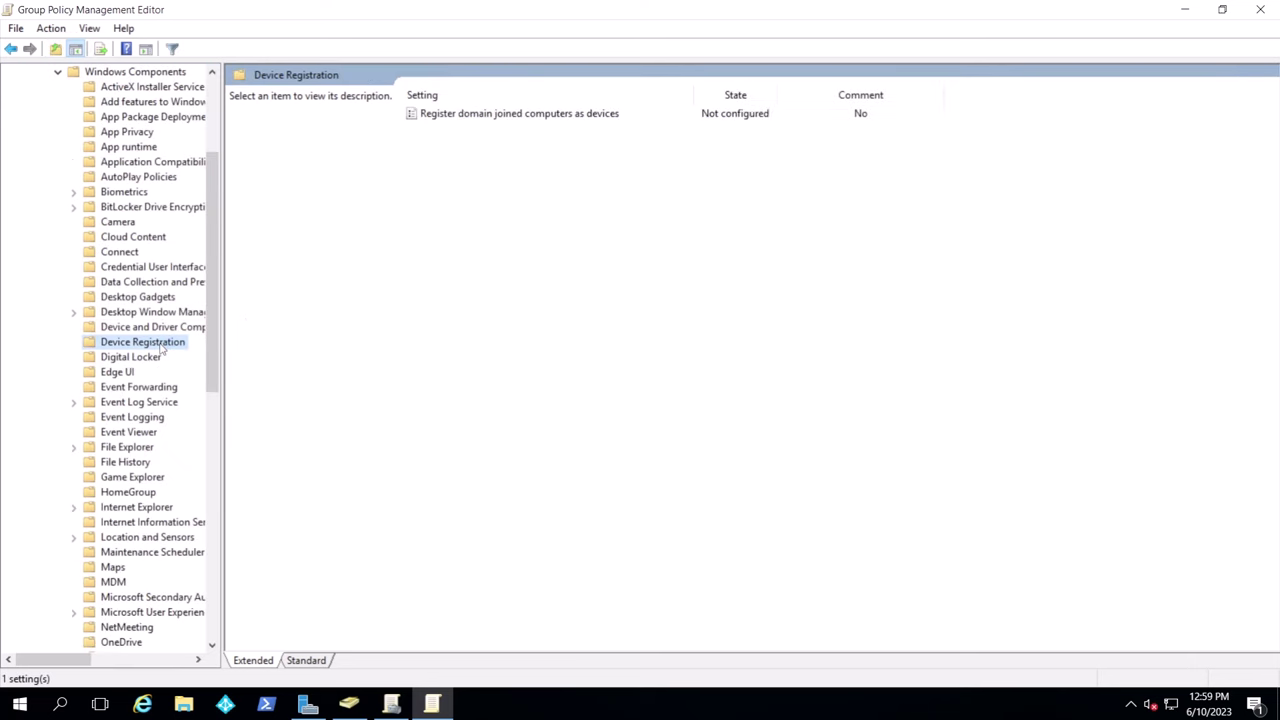
# Enable 'Register domain joined computers as devices' and minimize the policy editor
pyautogui.doubleClick(578, 115)
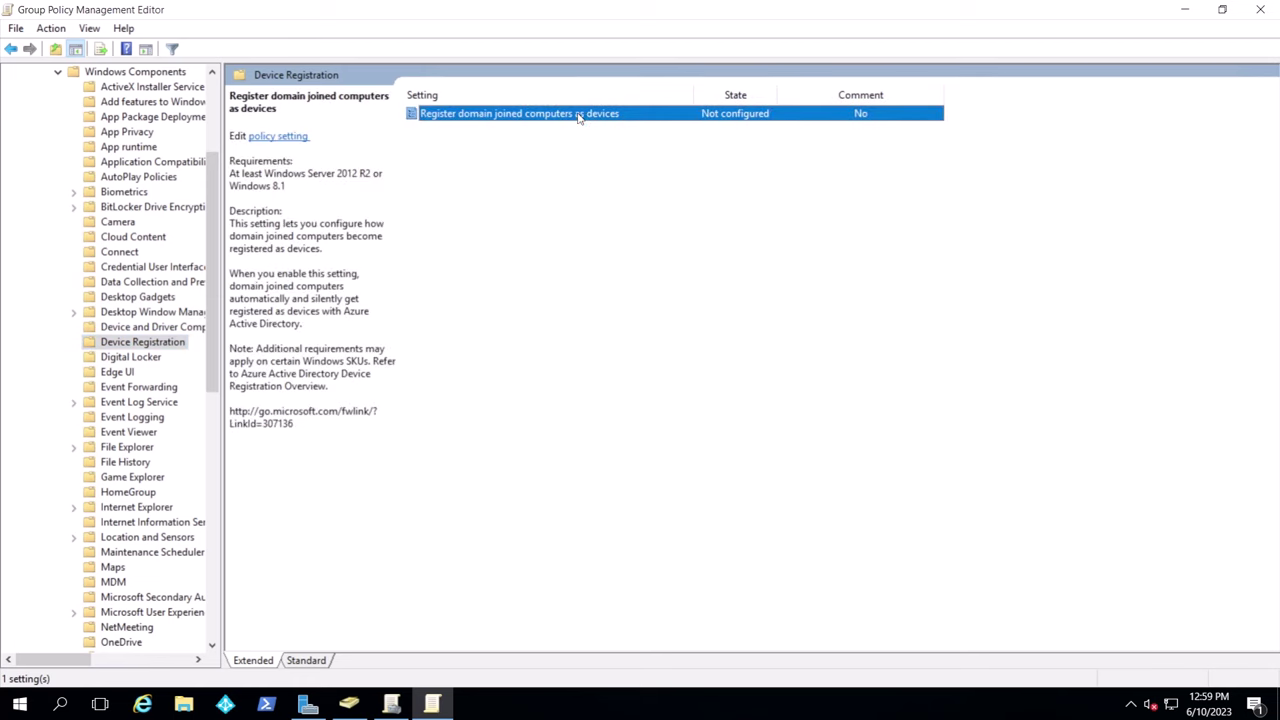
pyautogui.click(80, 152)
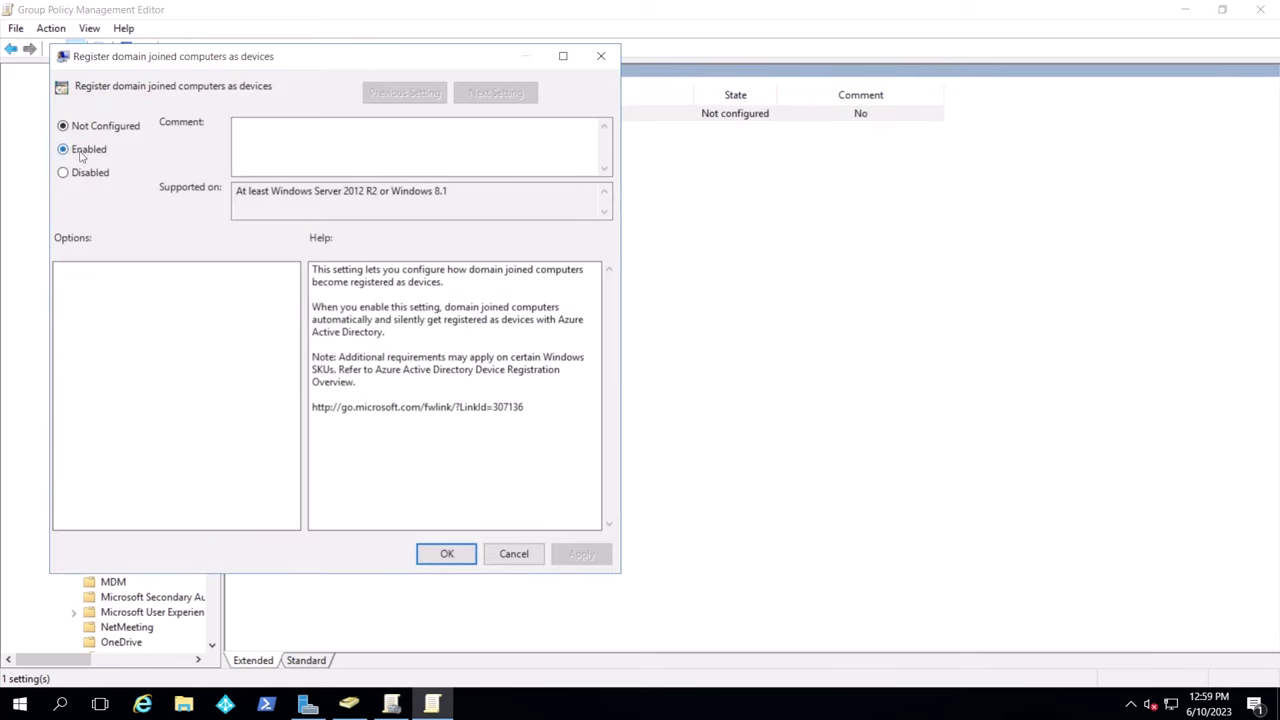
pyautogui.click(438, 553)
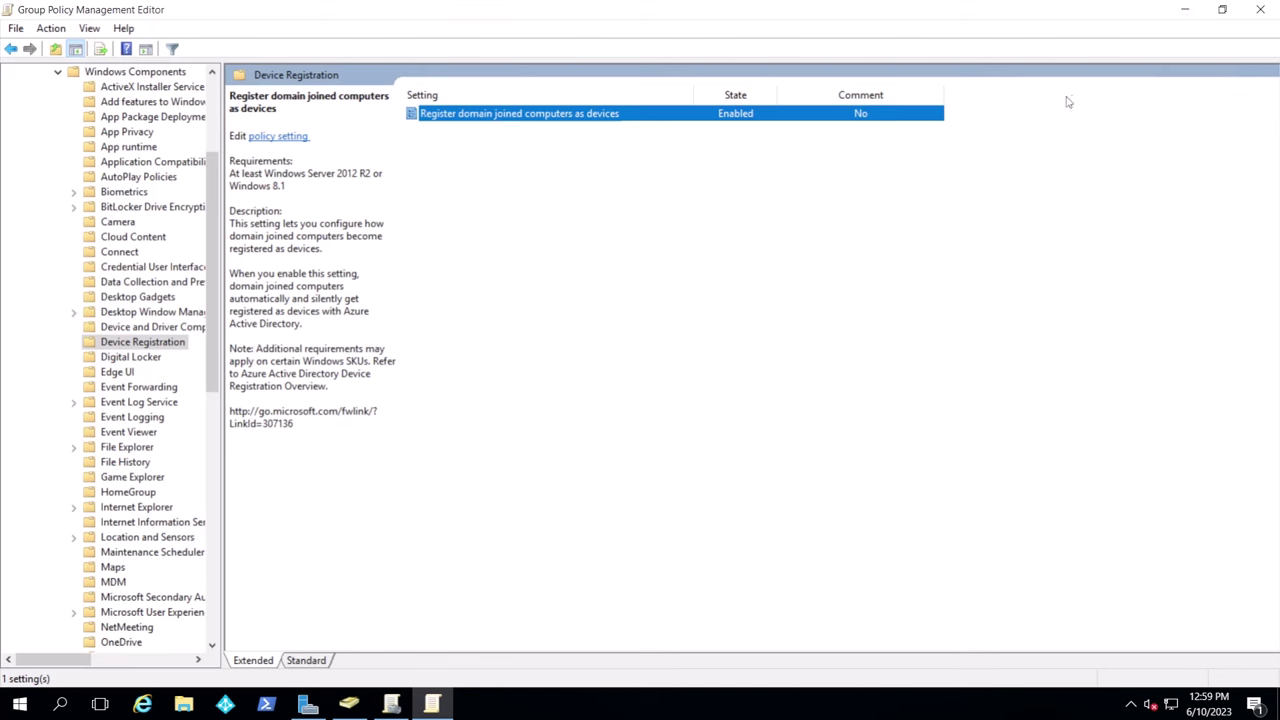
pyautogui.click(1185, 9)
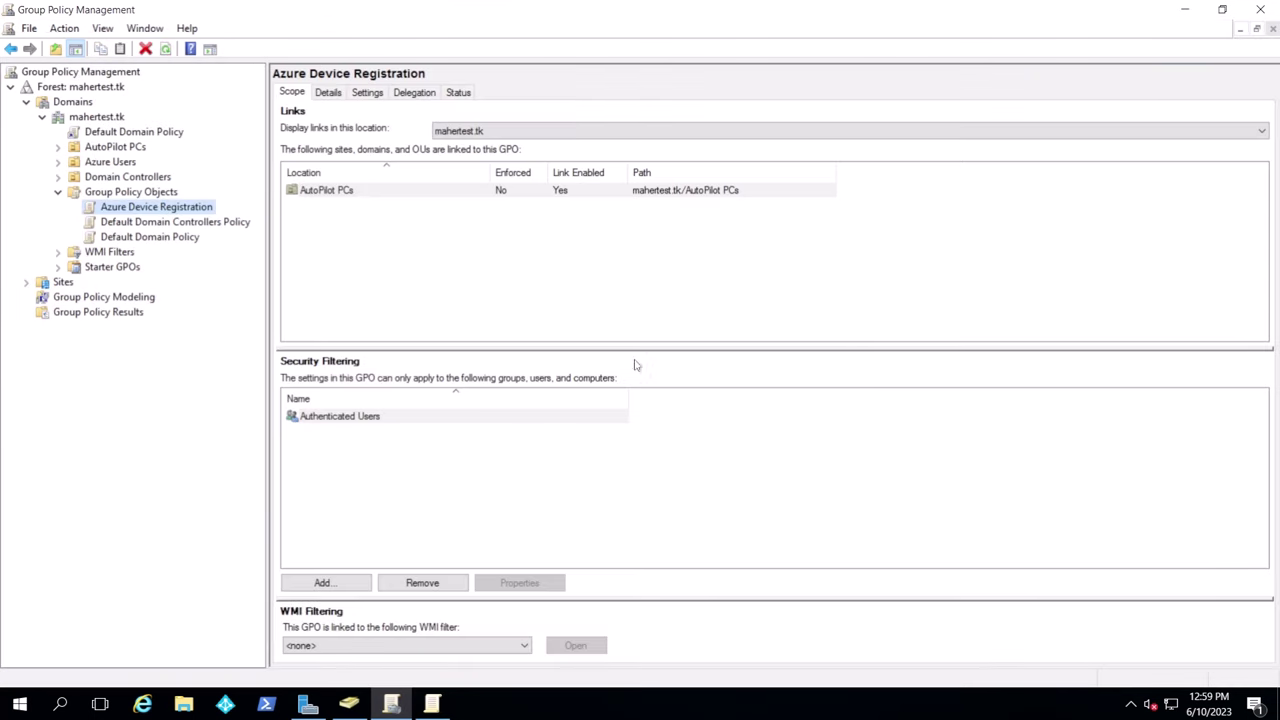
# Minimize Group Policy Management, its editor and ADUC, then launch Azure AD Connect from the desktop
pyautogui.click(1184, 16)
pyautogui.click(1182, 14)
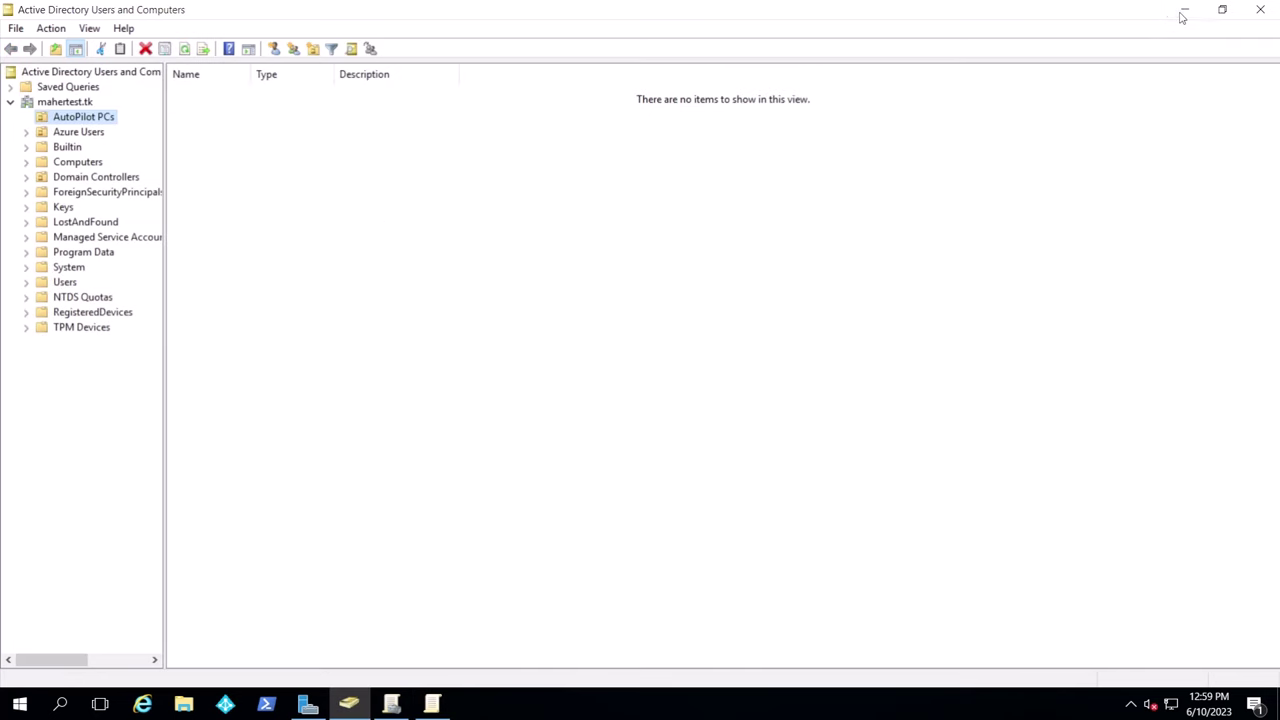
pyautogui.click(1185, 11)
pyautogui.click(35, 125)
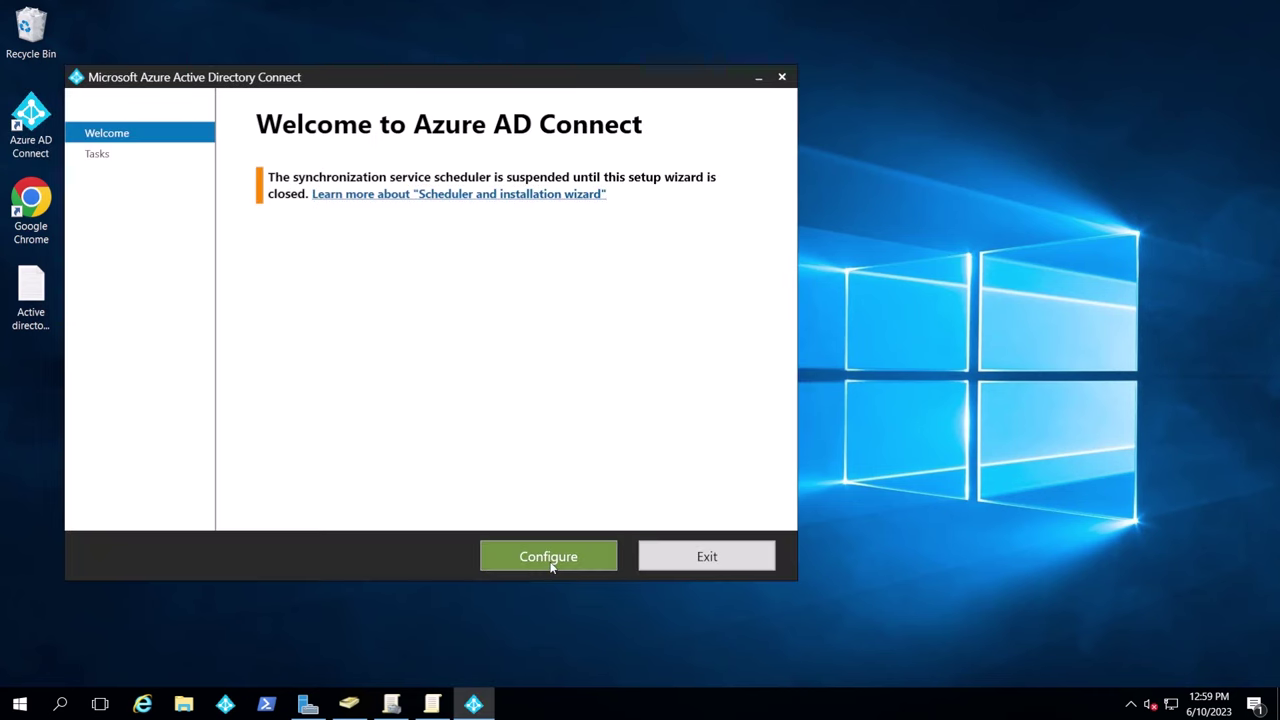
# Start the Configure device options task and sign in with the Azure AD administrator password
pyautogui.click(557, 557)
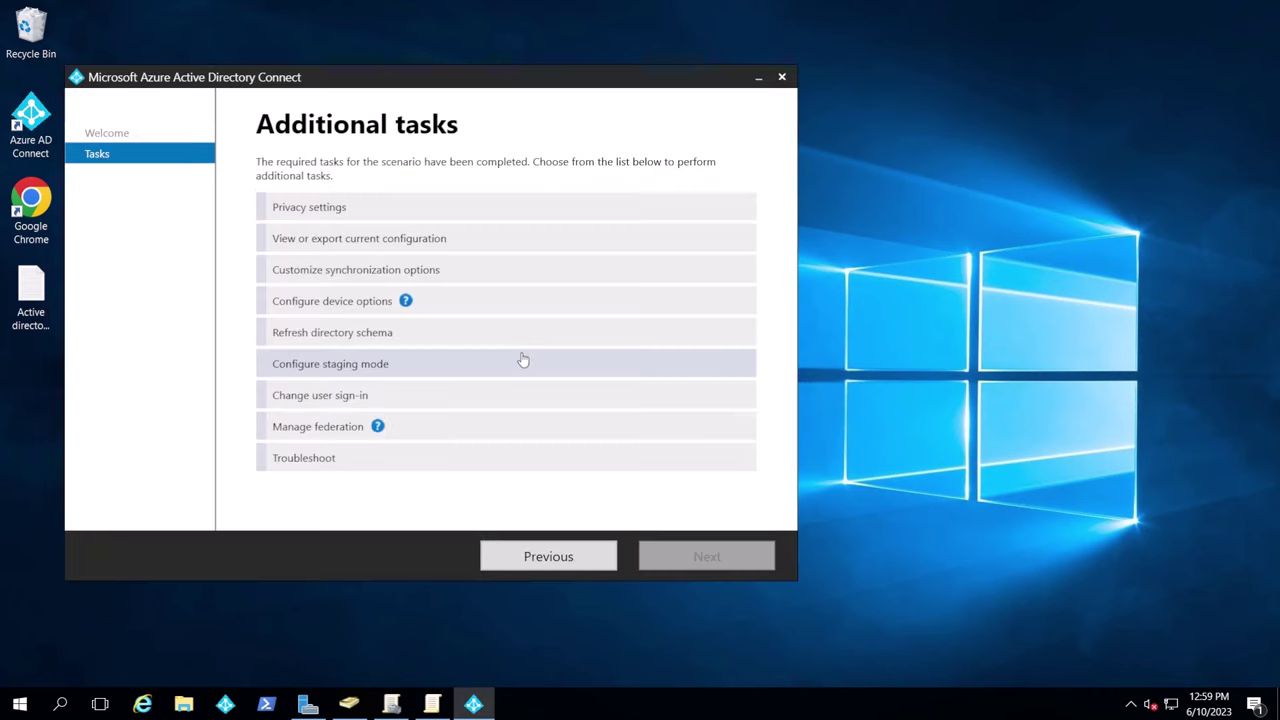
pyautogui.click(343, 312)
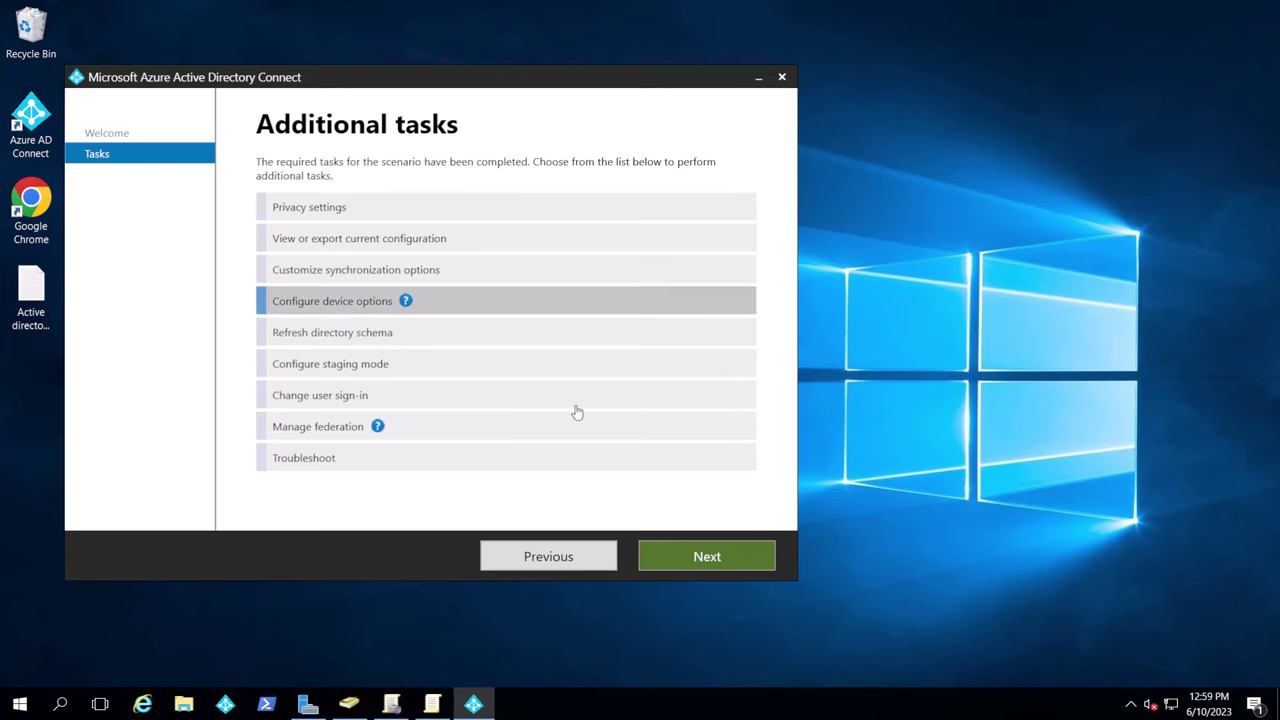
pyautogui.click(689, 554)
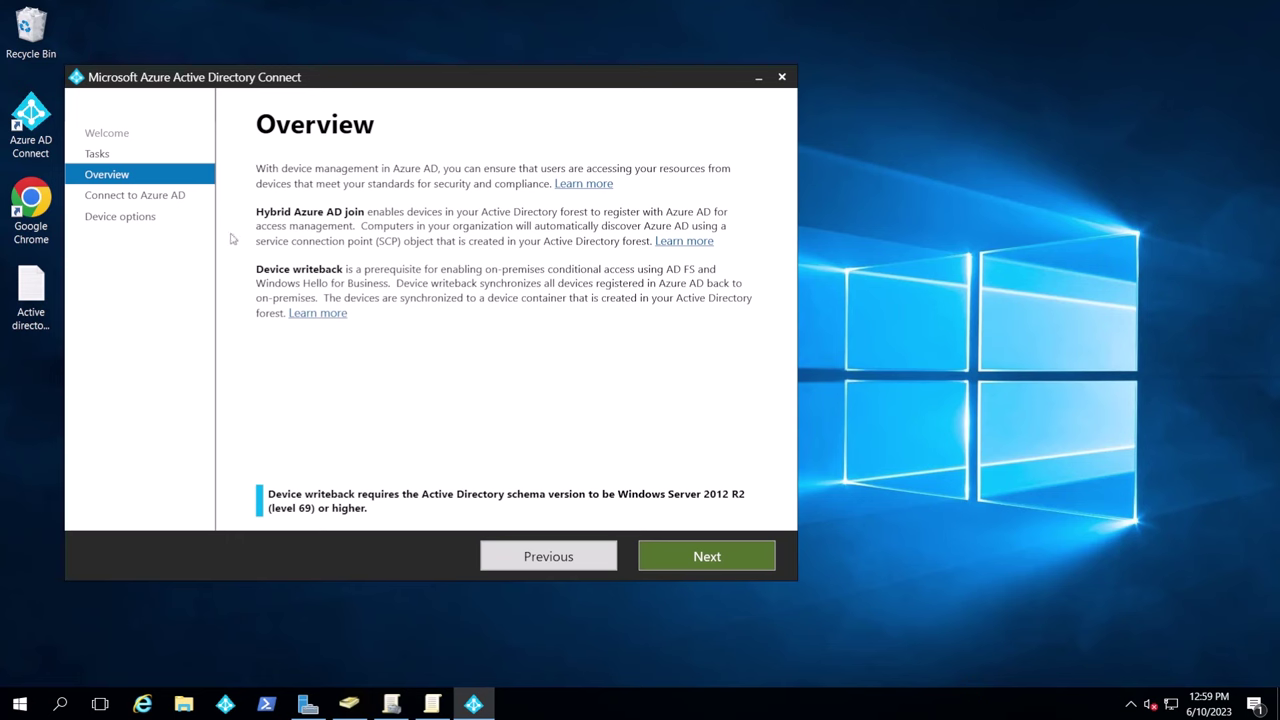
pyautogui.click(690, 556)
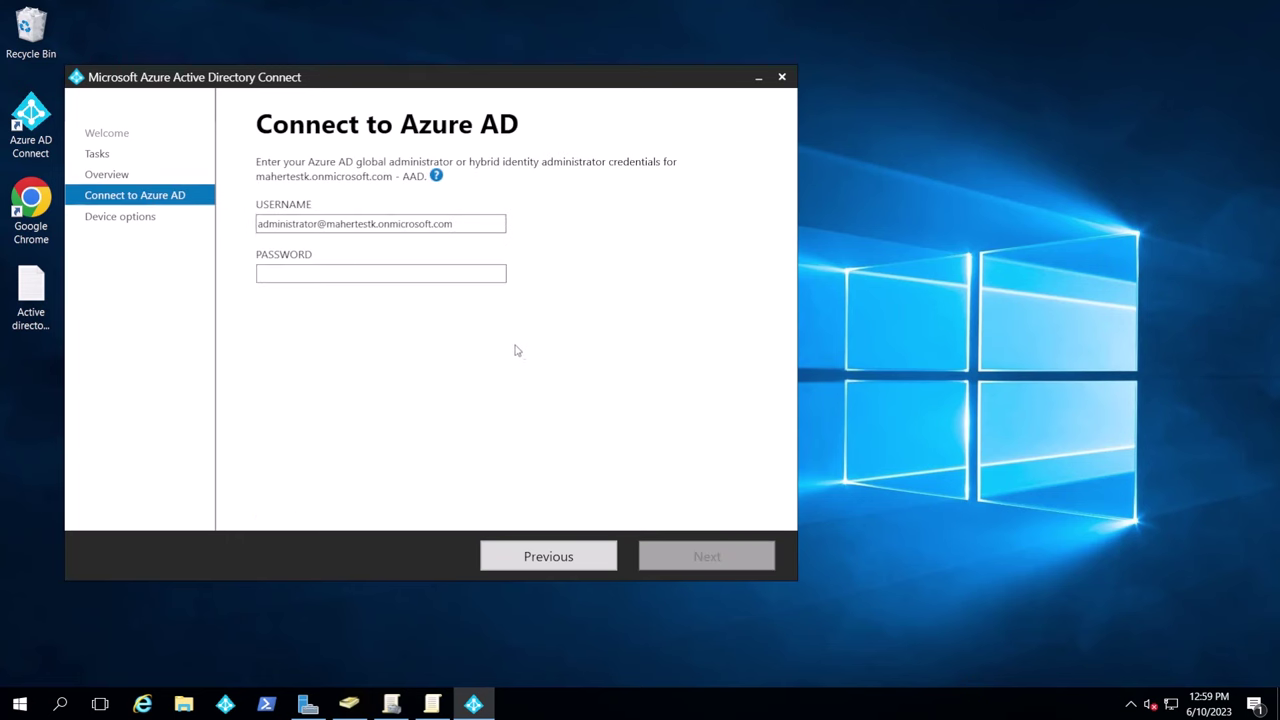
pyautogui.click(395, 276)
pyautogui.rightClick(405, 280)
pyautogui.click(448, 322)
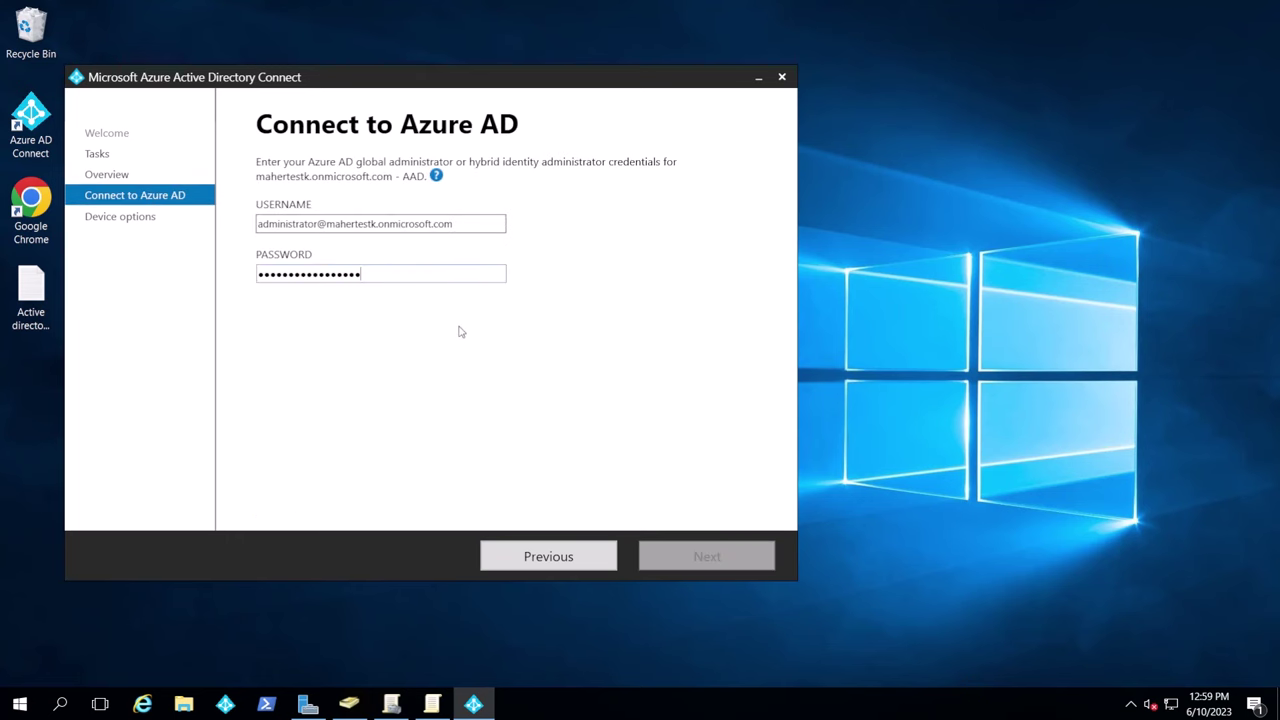
pyautogui.click(660, 550)
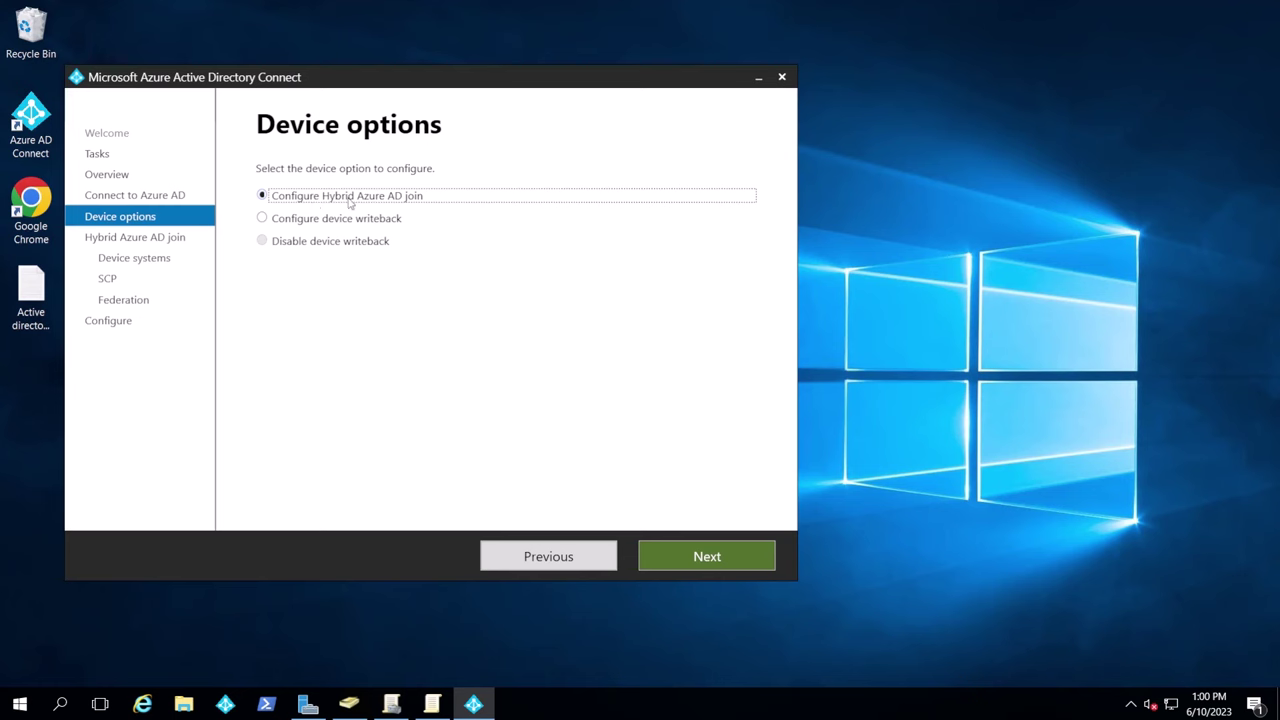
# Choose Configure Hybrid Azure AD join for Windows 10 or later domain-joined devices
pyautogui.click(694, 567)
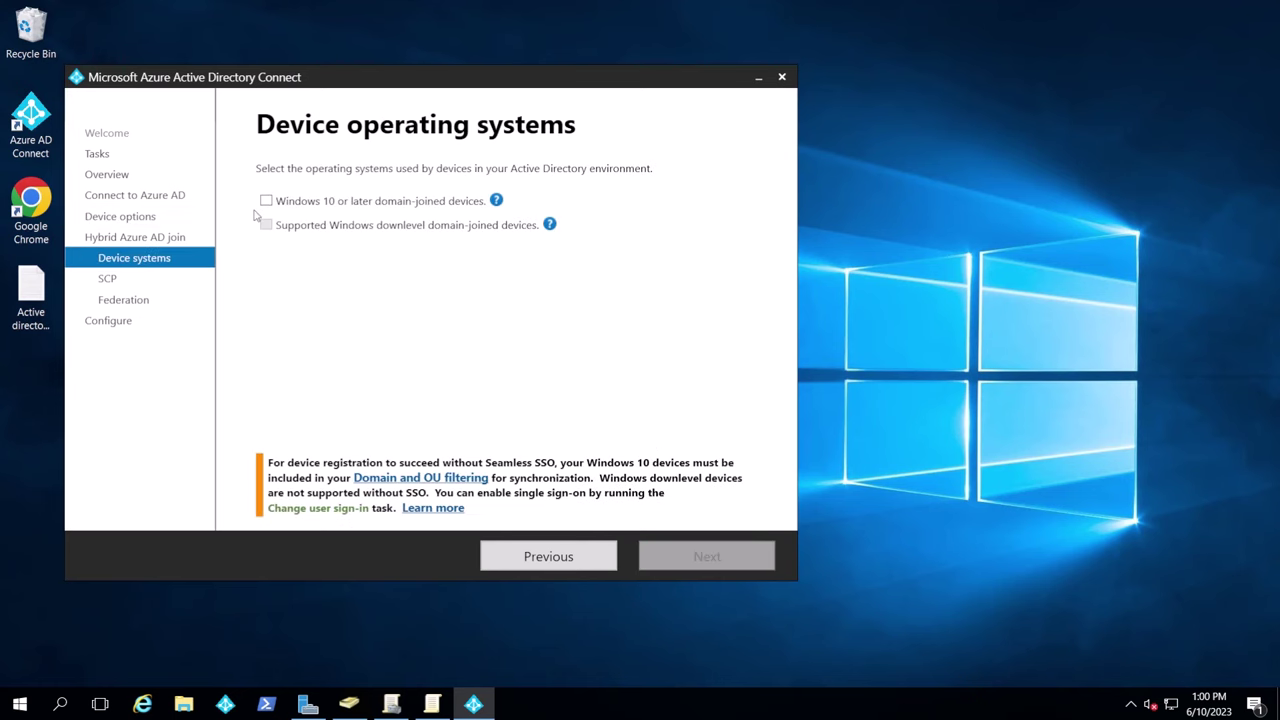
pyautogui.click(266, 201)
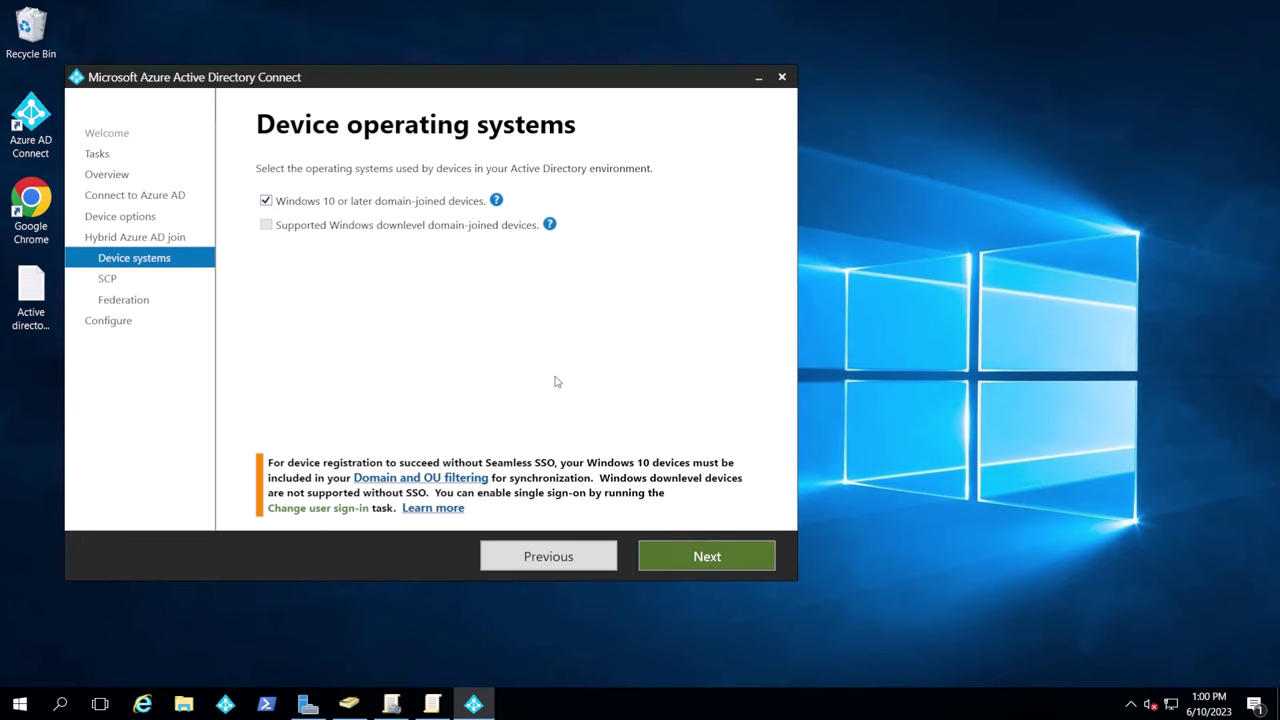
pyautogui.click(706, 556)
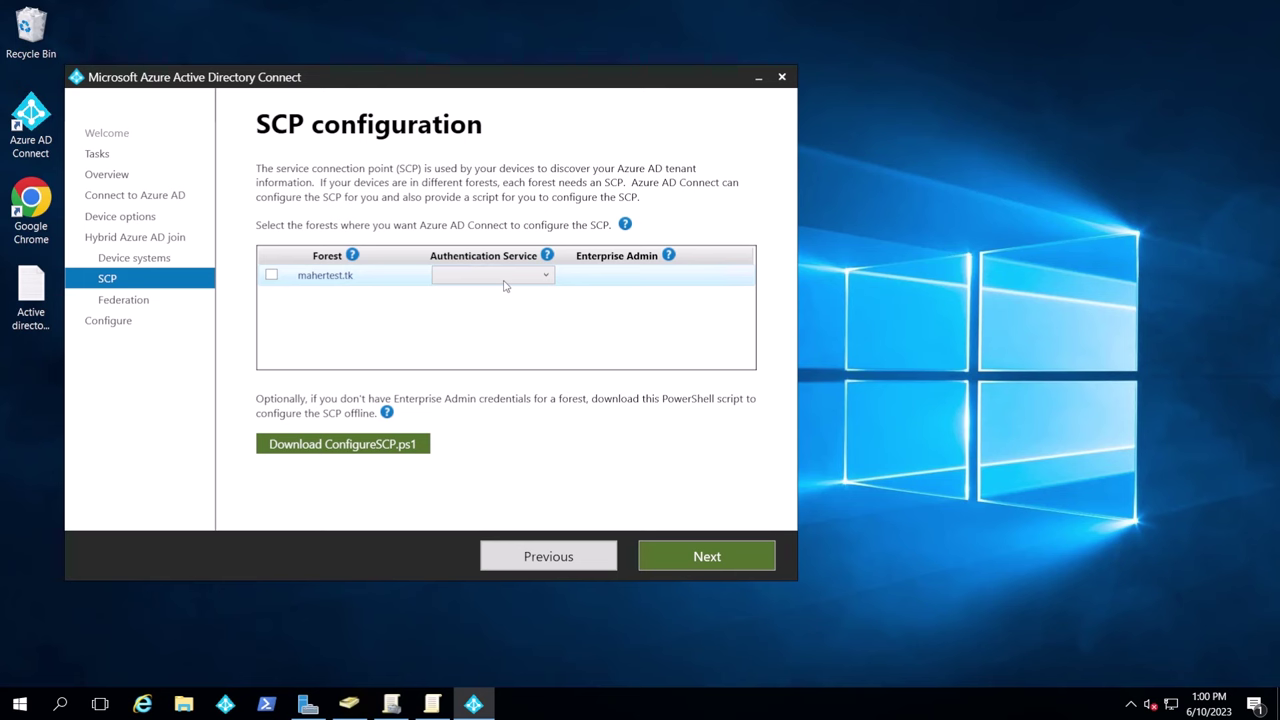
# Configure SCP for the mahertest.tk forest with Azure Active Directory and Enterprise Admin credentials
pyautogui.click(271, 276)
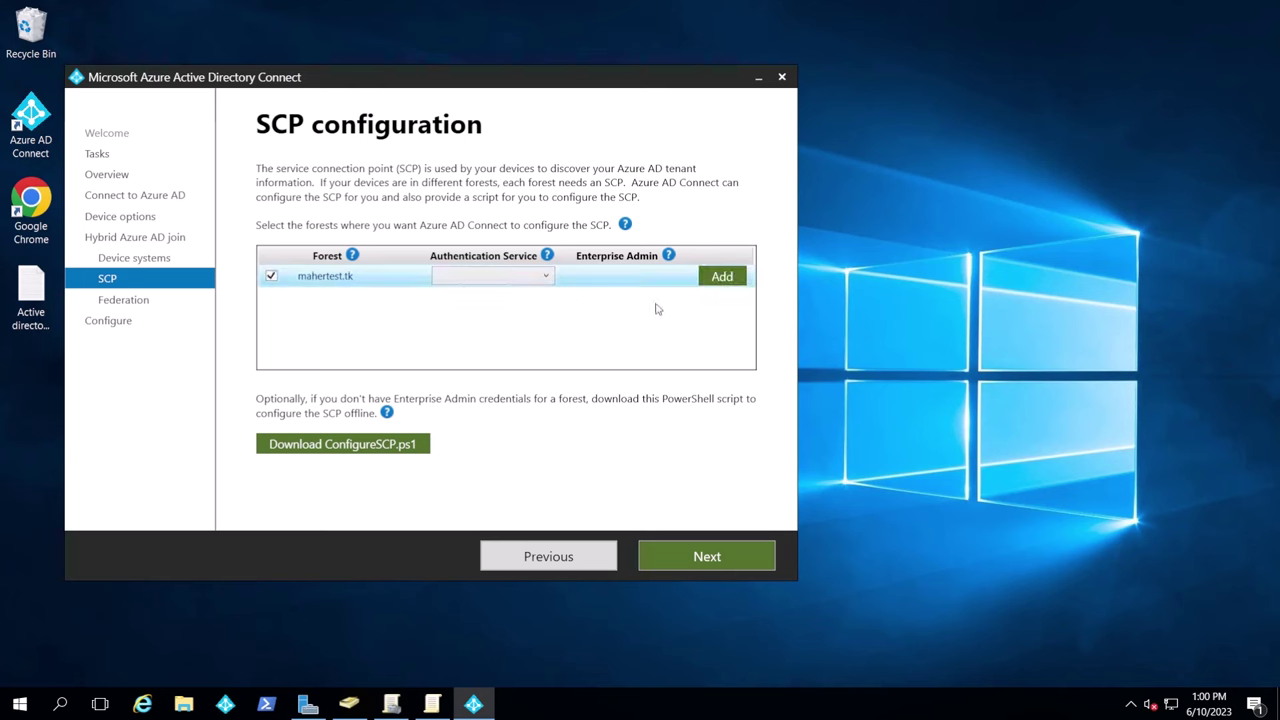
pyautogui.click(490, 276)
pyautogui.click(486, 292)
pyautogui.click(725, 281)
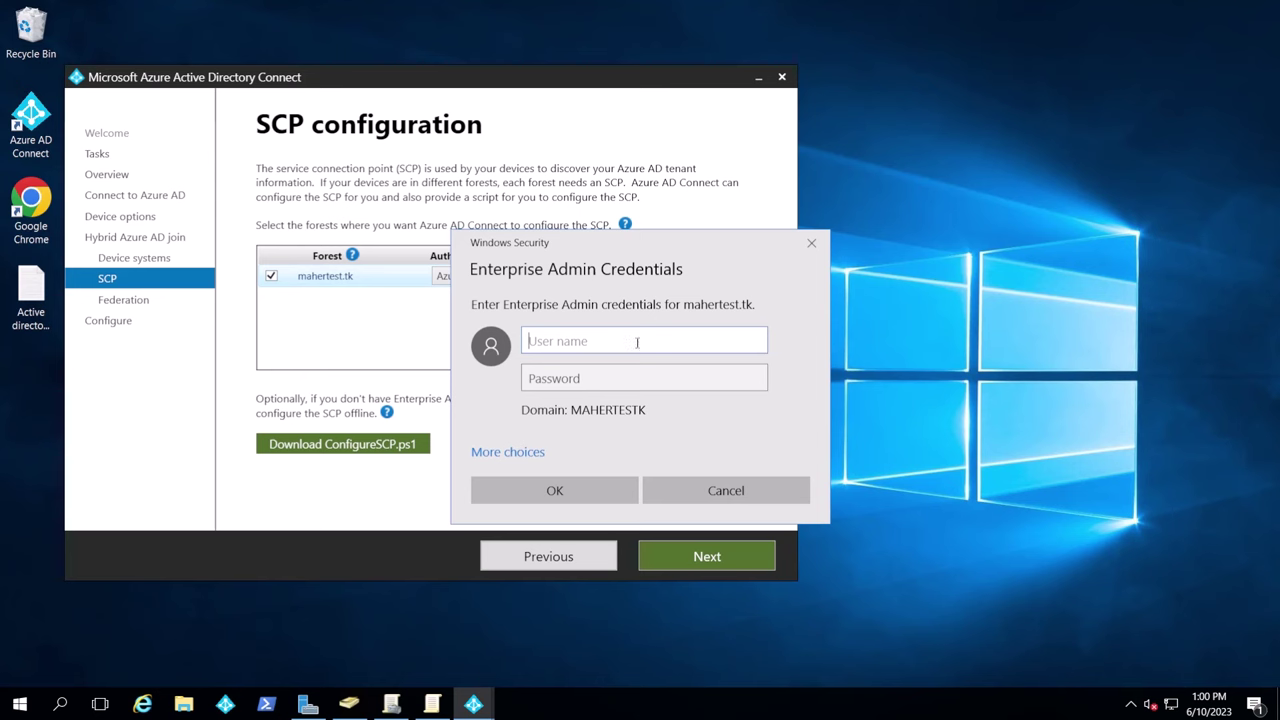
pyautogui.write('Administrator')
pyautogui.press('Tab')
pyautogui.write('Password')
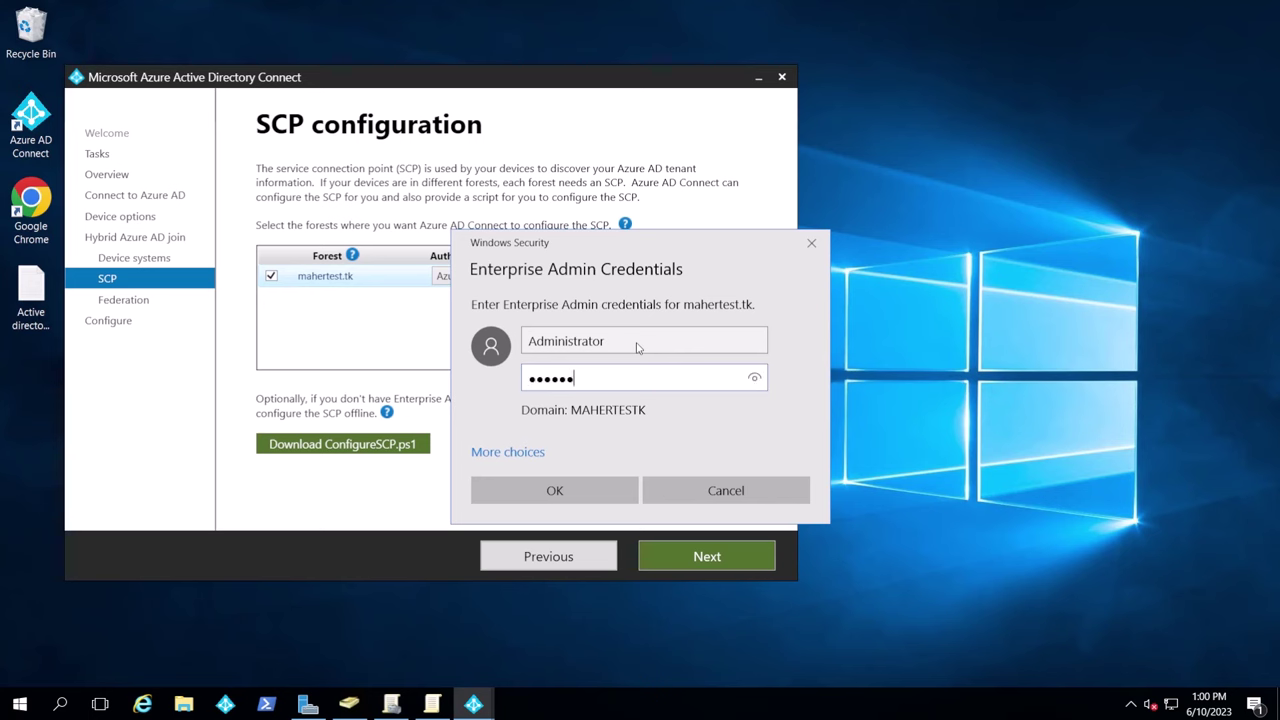
pyautogui.press('Return')
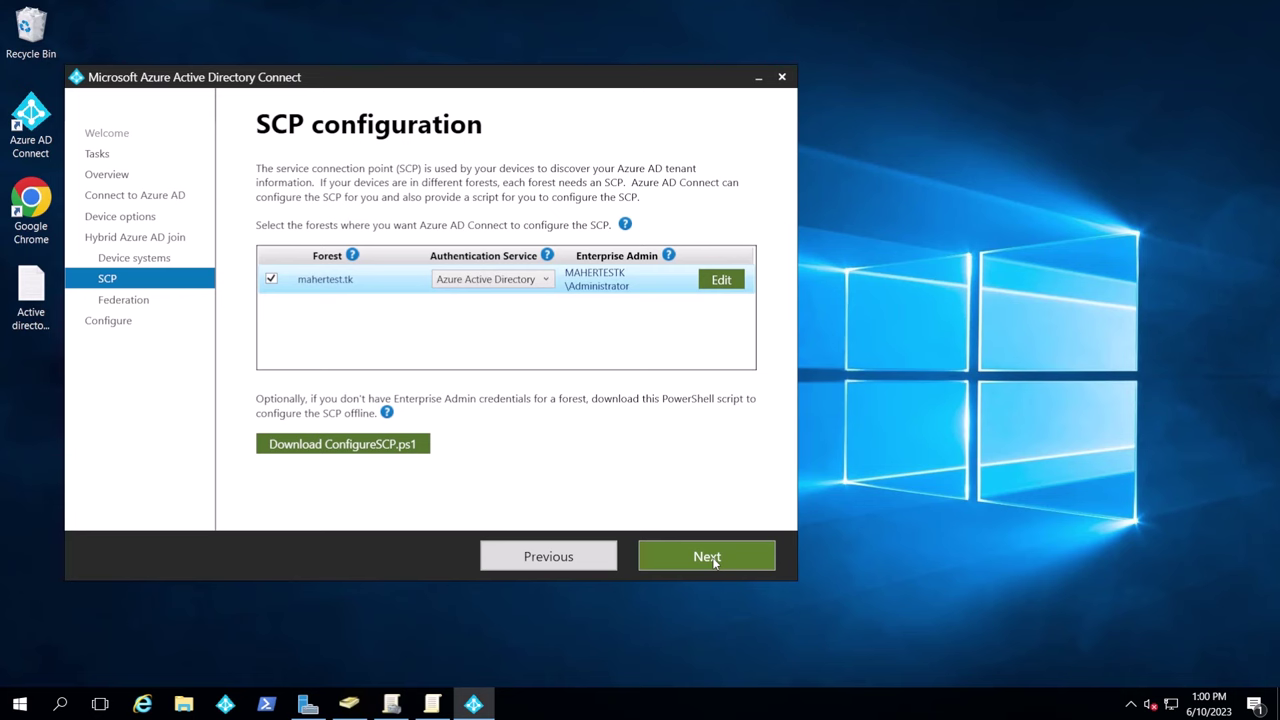
# Pass the federation page, apply the hybrid join configuration, and exit the wizard
pyautogui.click(714, 562)
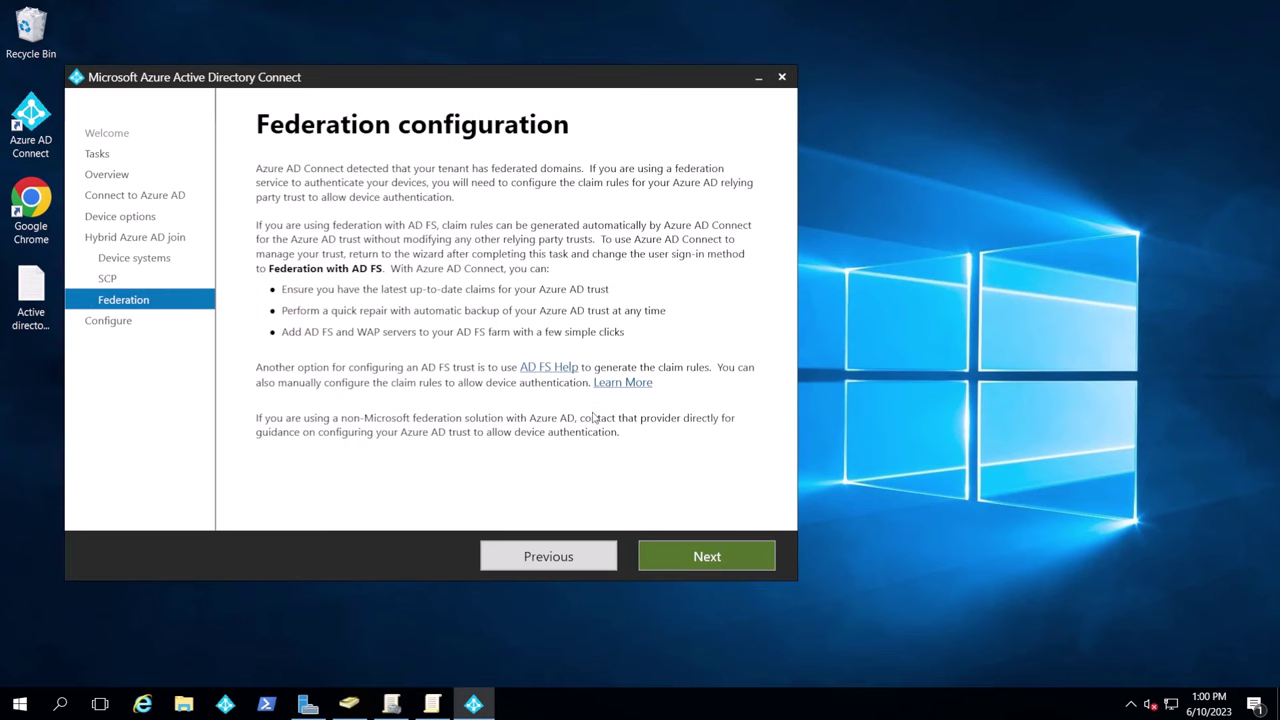
pyautogui.click(680, 550)
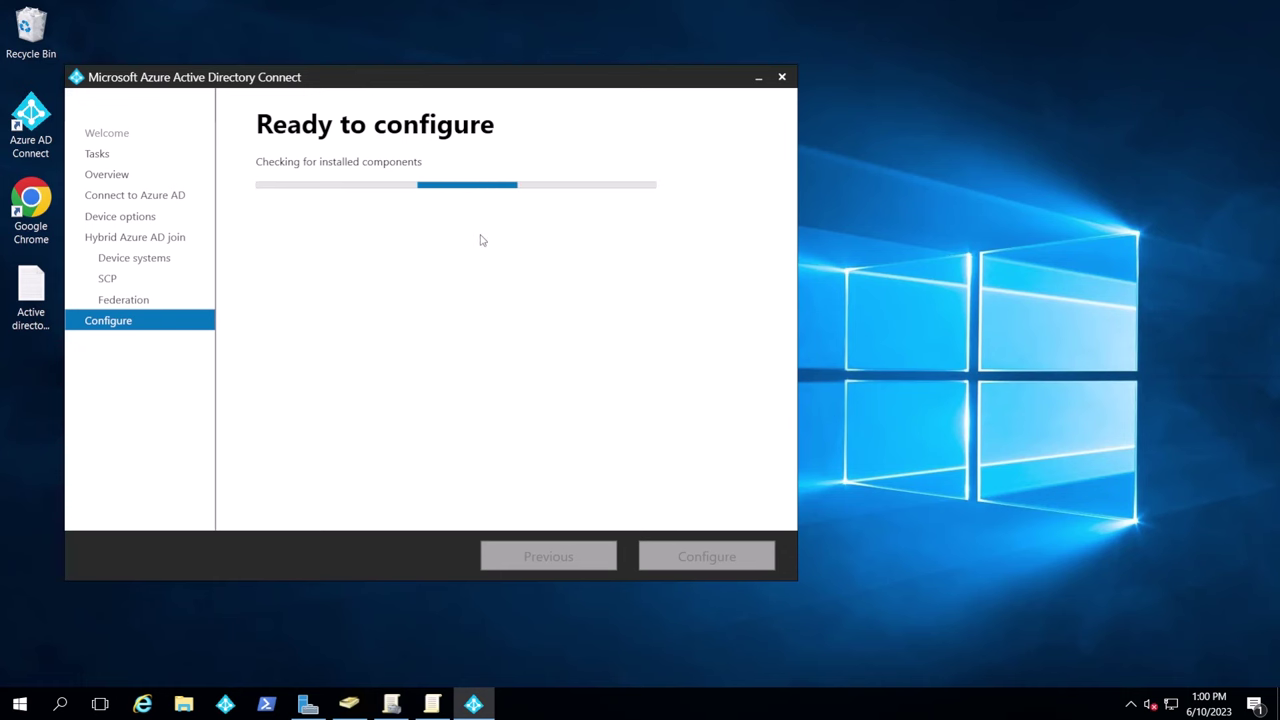
pyautogui.click(690, 563)
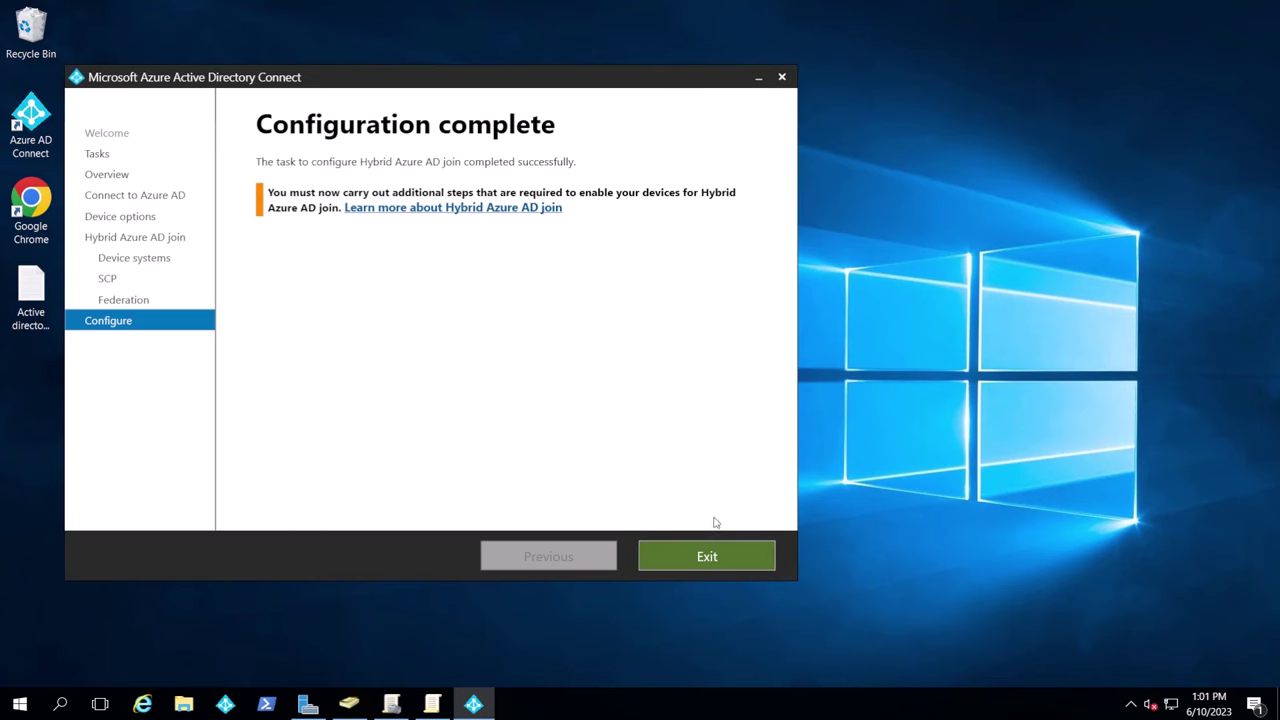
pyautogui.click(716, 562)
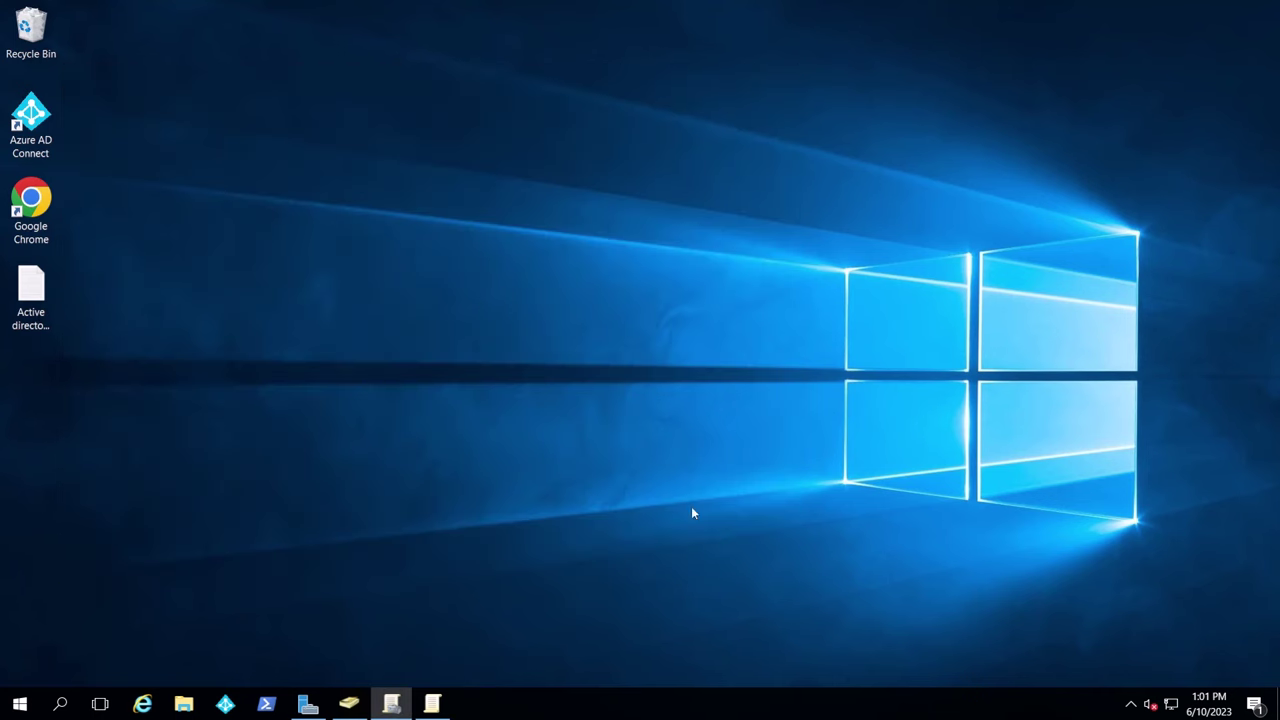
pyautogui.click(52, 139)
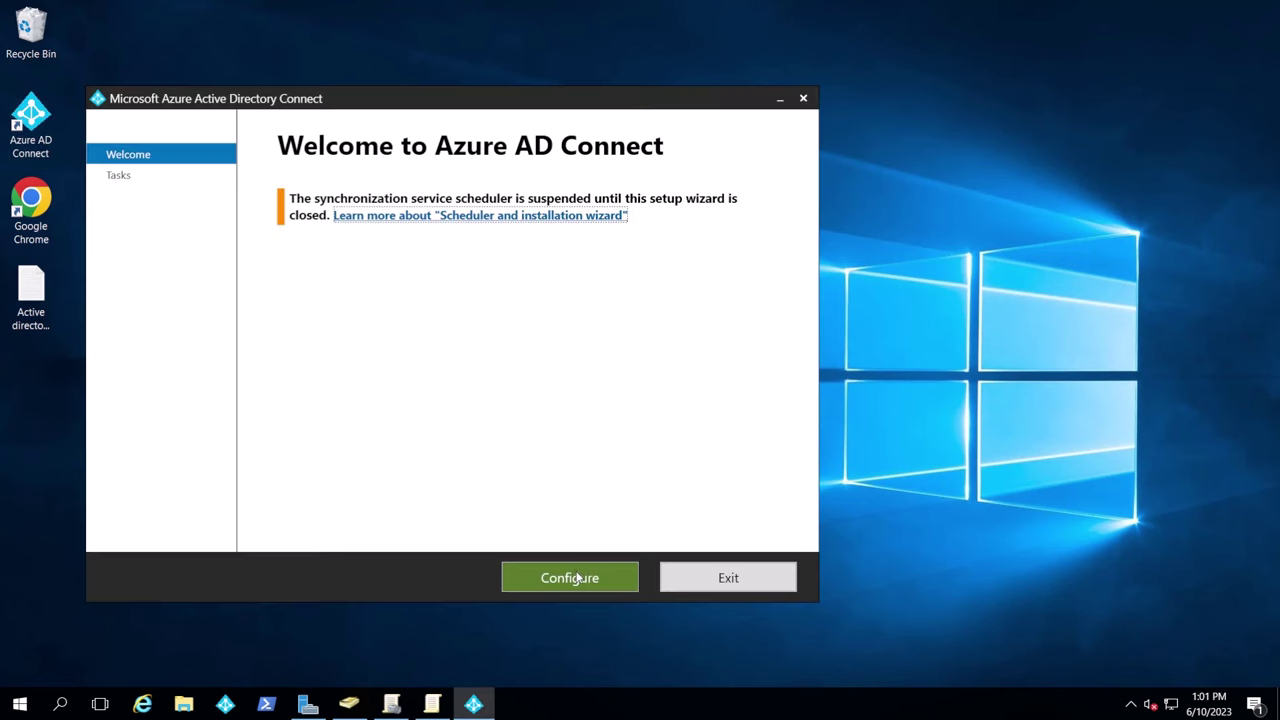
# Start Configure device options again and sign in with the pasted Azure AD administrator password
pyautogui.click(578, 574)
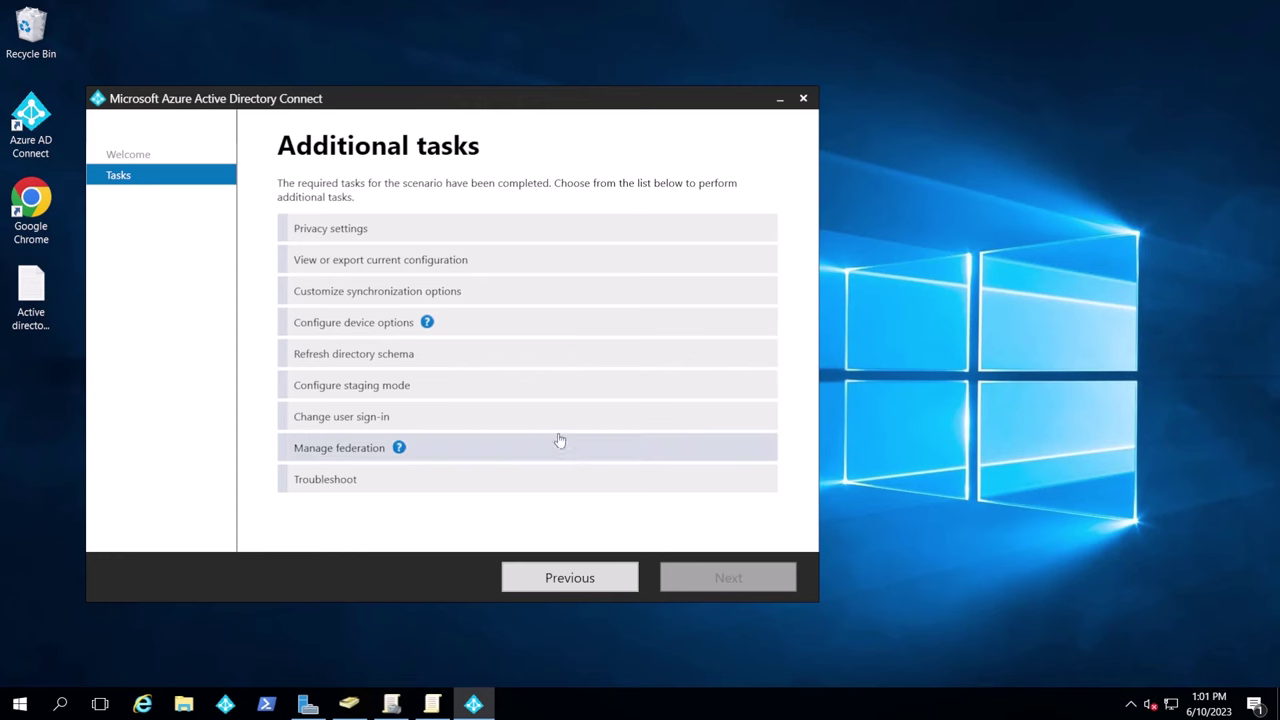
pyautogui.click(352, 322)
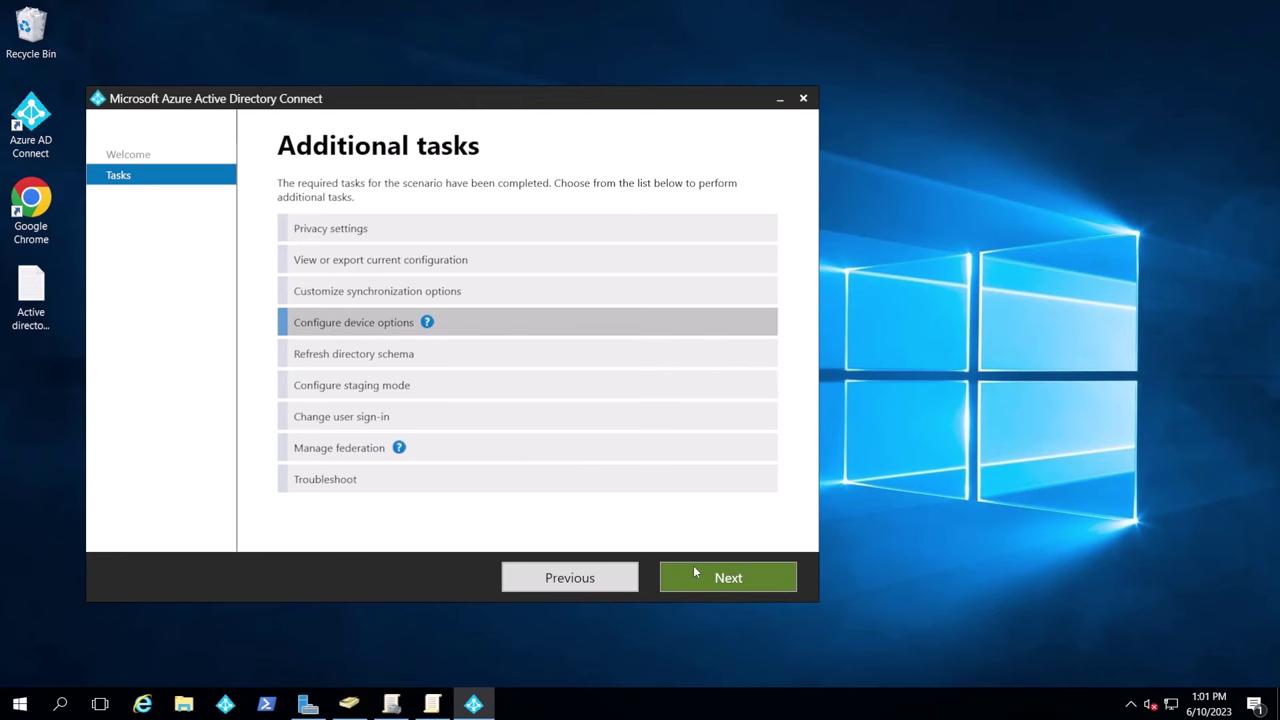
pyautogui.click(696, 570)
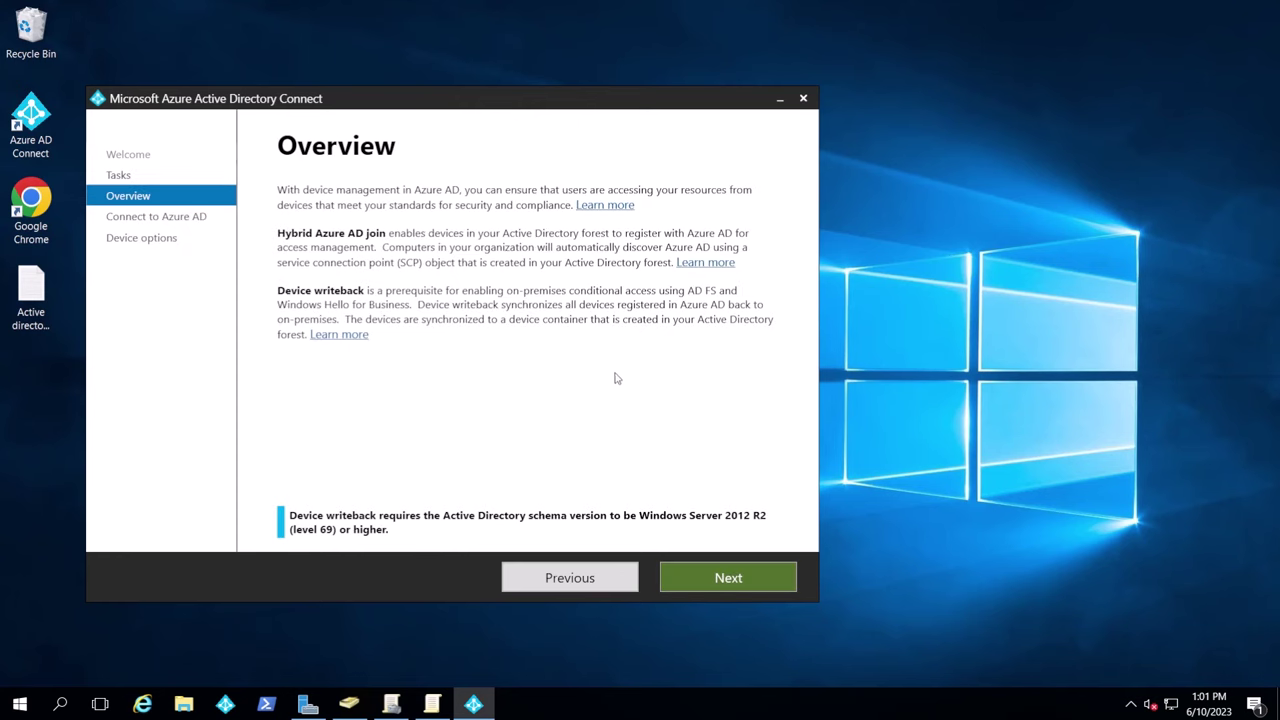
pyautogui.click(728, 577)
pyautogui.rightClick(424, 300)
pyautogui.click(482, 346)
pyautogui.click(712, 578)
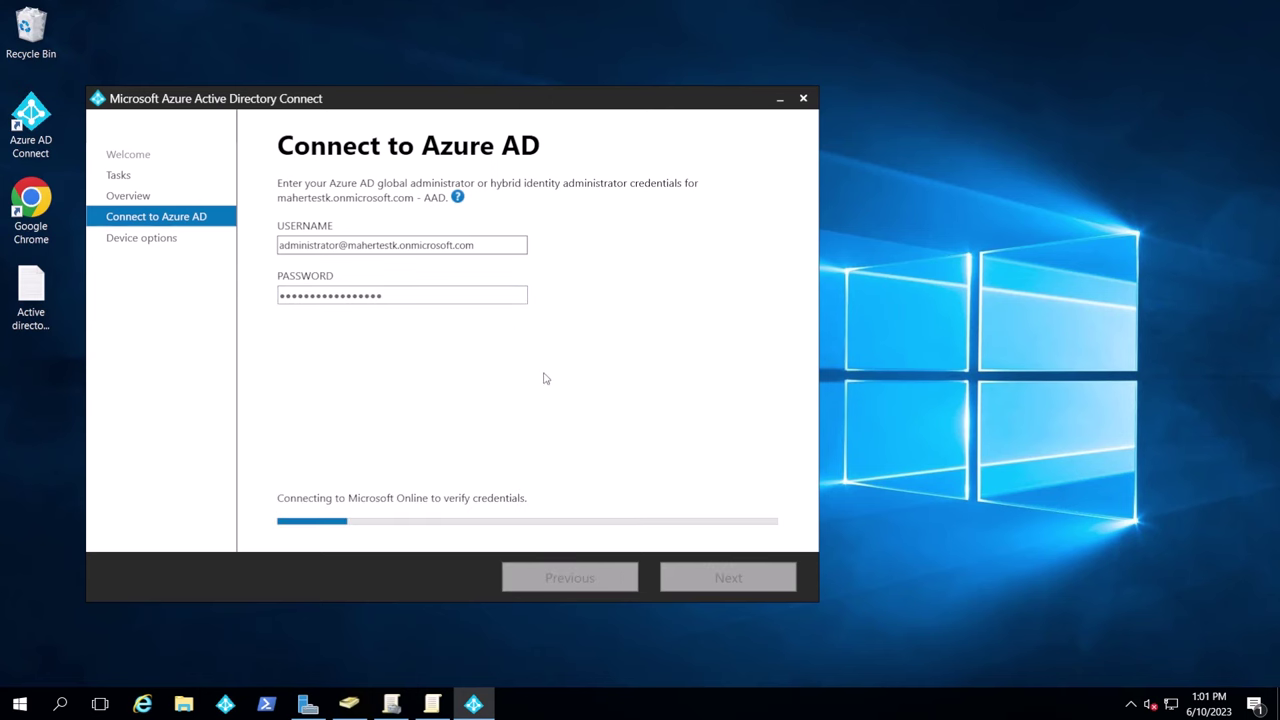
# Choose Configure device writeback with mahertest.tk as both the forest and writeback location
pyautogui.click(326, 247)
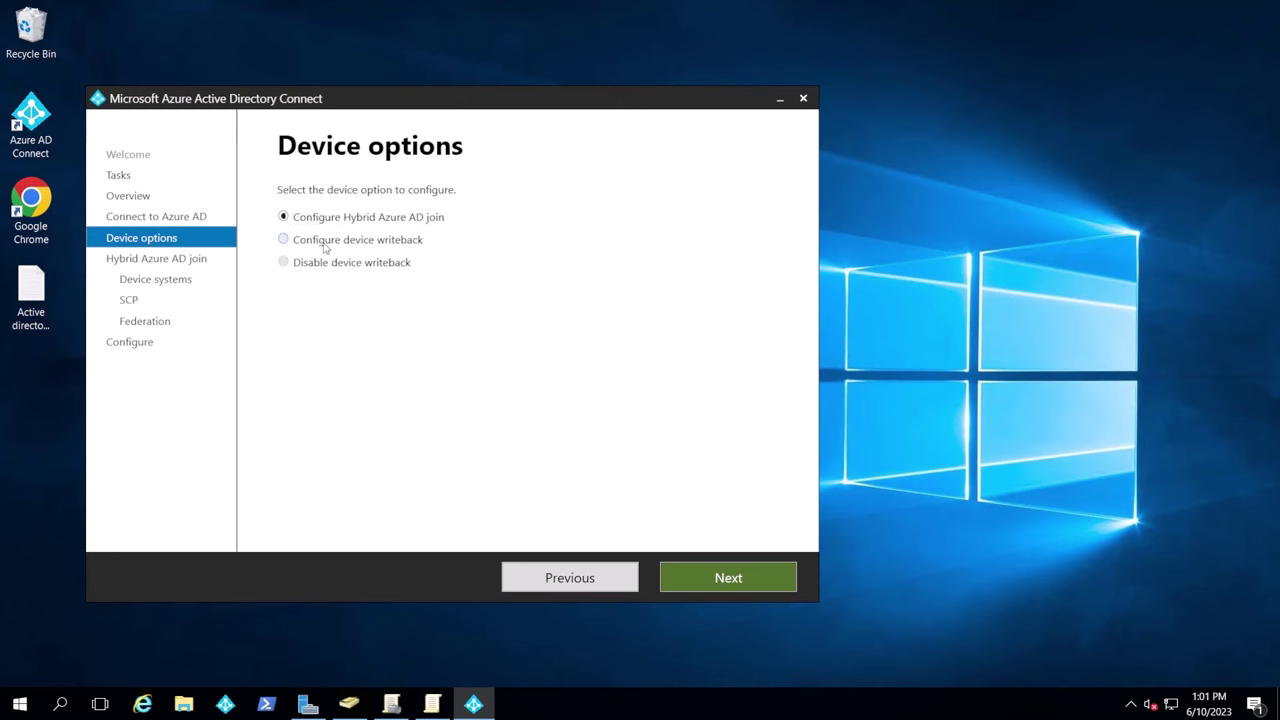
pyautogui.click(750, 585)
pyautogui.click(554, 252)
pyautogui.click(549, 272)
pyautogui.click(543, 287)
pyautogui.click(546, 306)
pyautogui.click(715, 577)
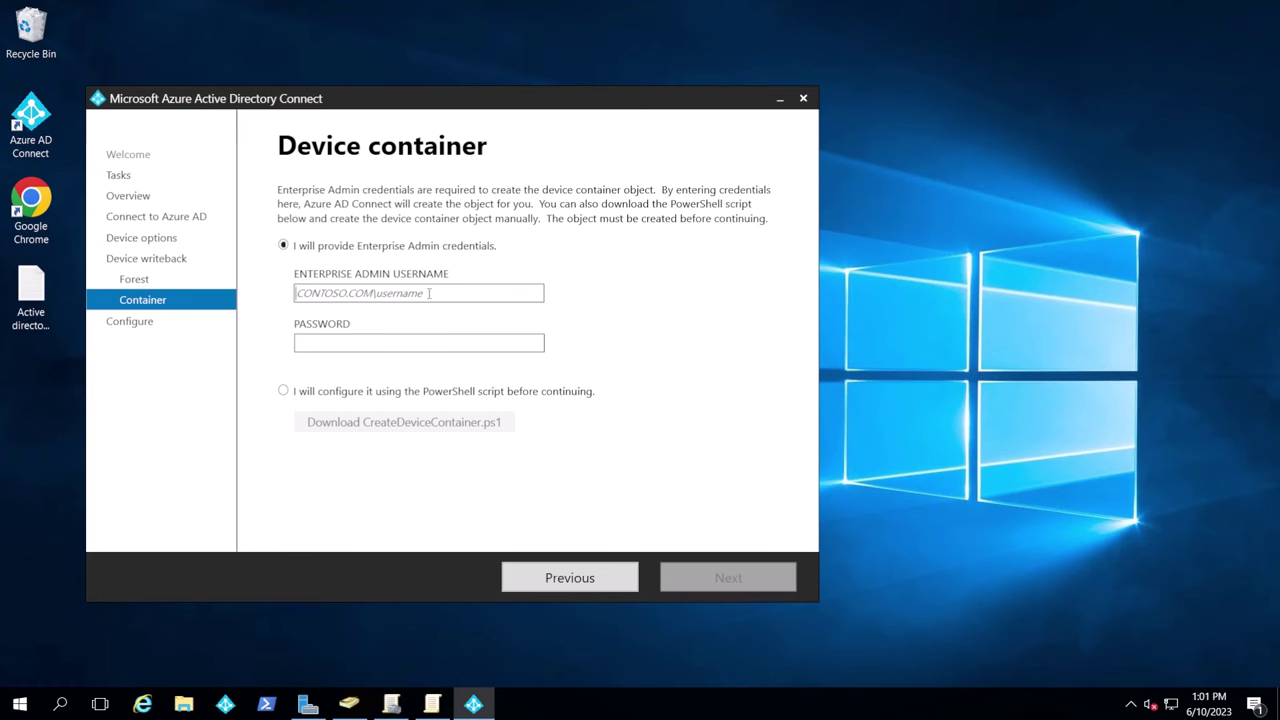
# Enter the enterprise admin username, apply the device writeback configuration, and exit
pyautogui.click(428, 293)
pyautogui.write('maherte')
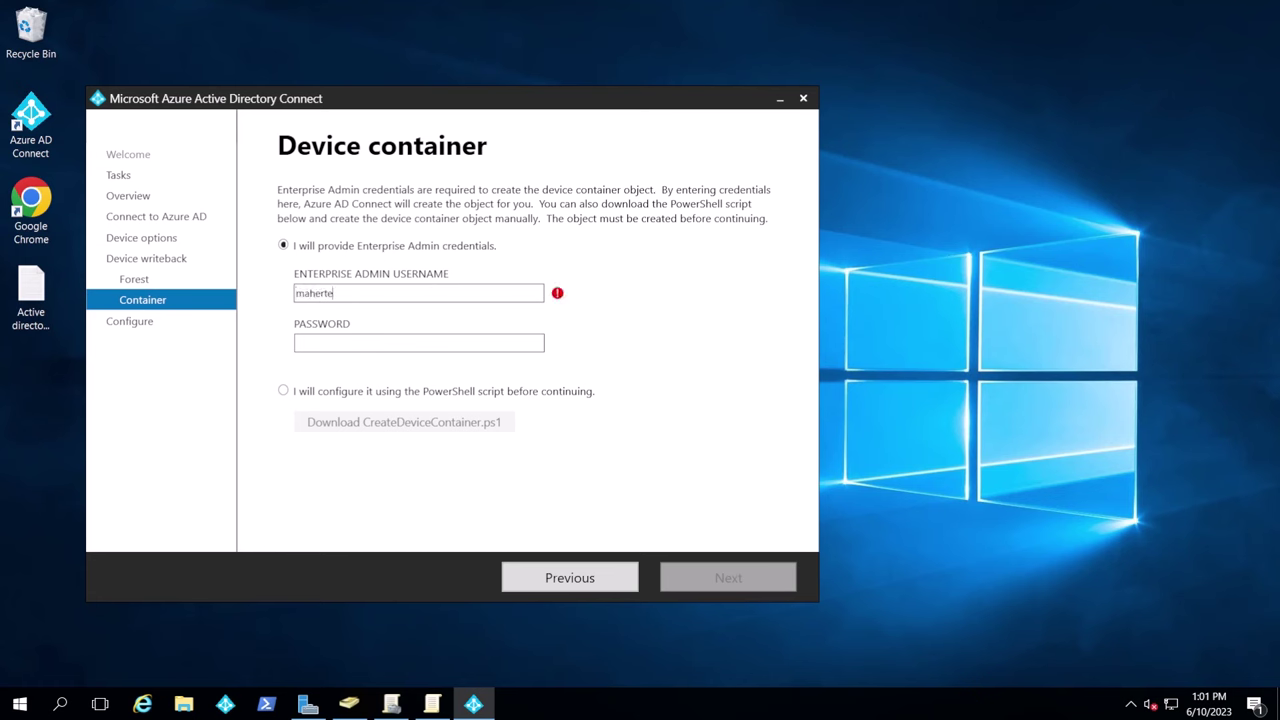
pyautogui.write('st.tk\\adm*')
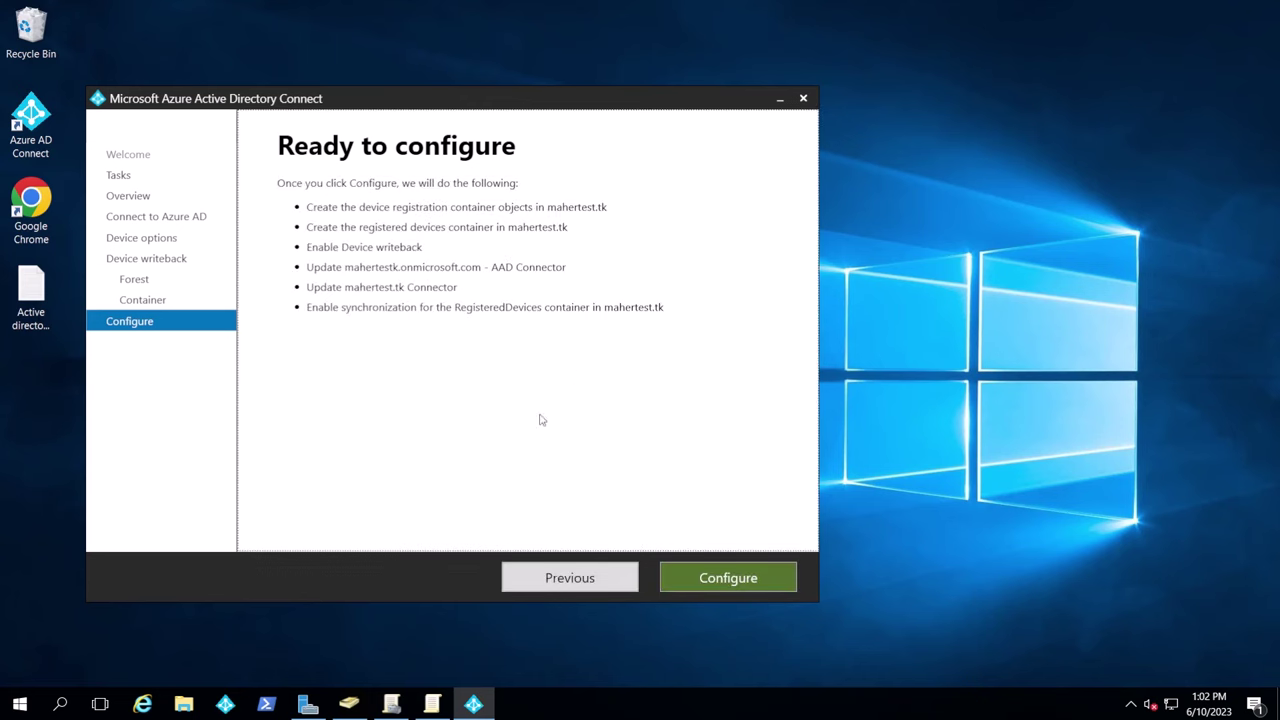
pyautogui.click(729, 577)
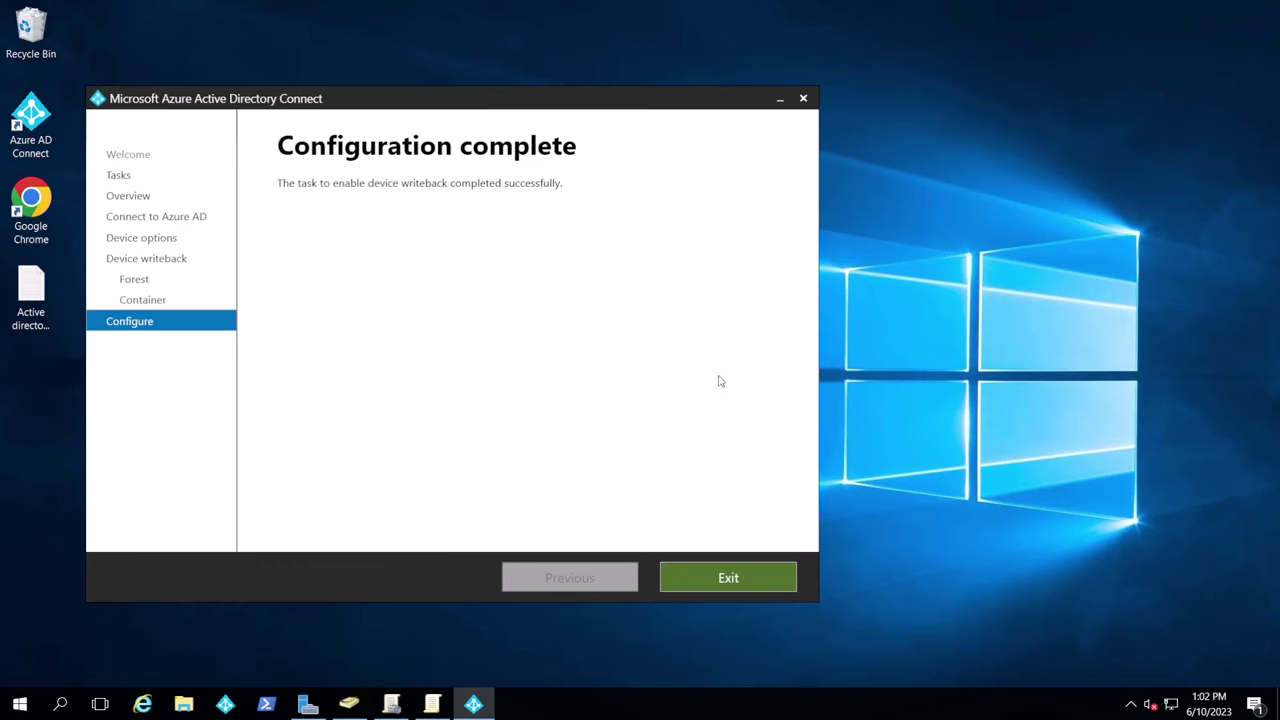
pyautogui.click(731, 578)
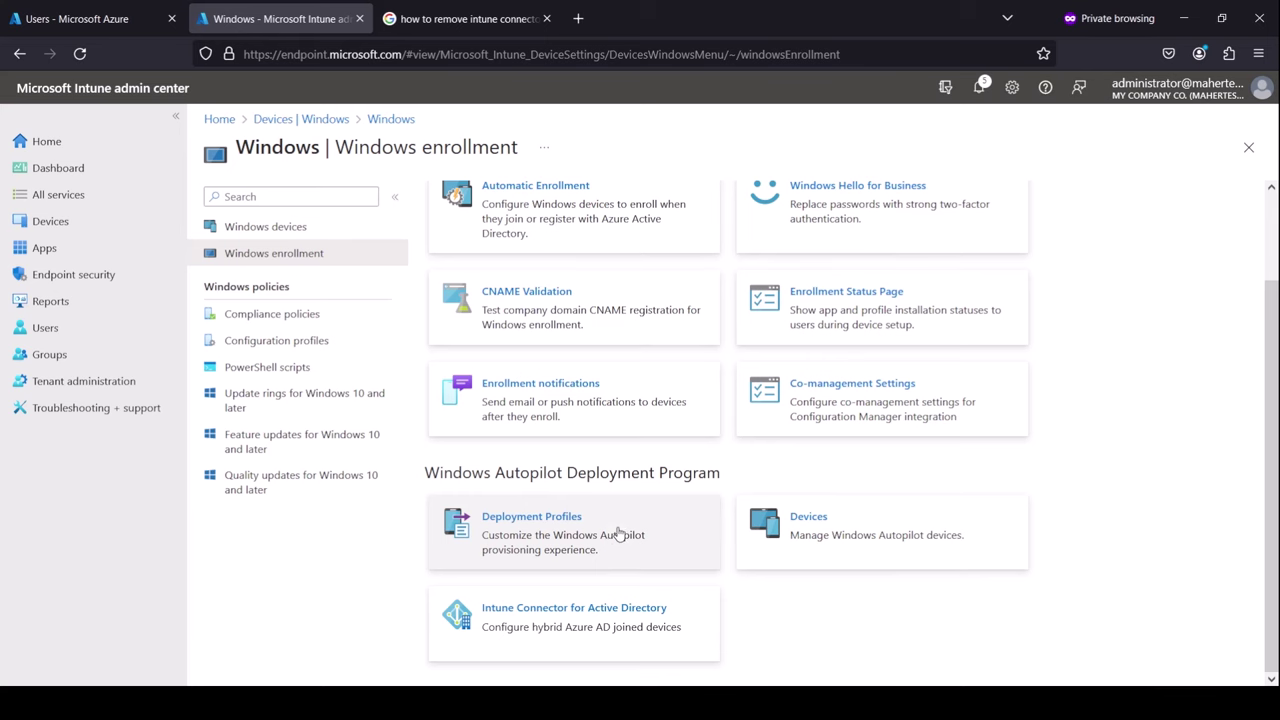
# Create a Windows PC Autopilot deployment profile named 'Hybrid Join Profile'
pyautogui.click(619, 535)
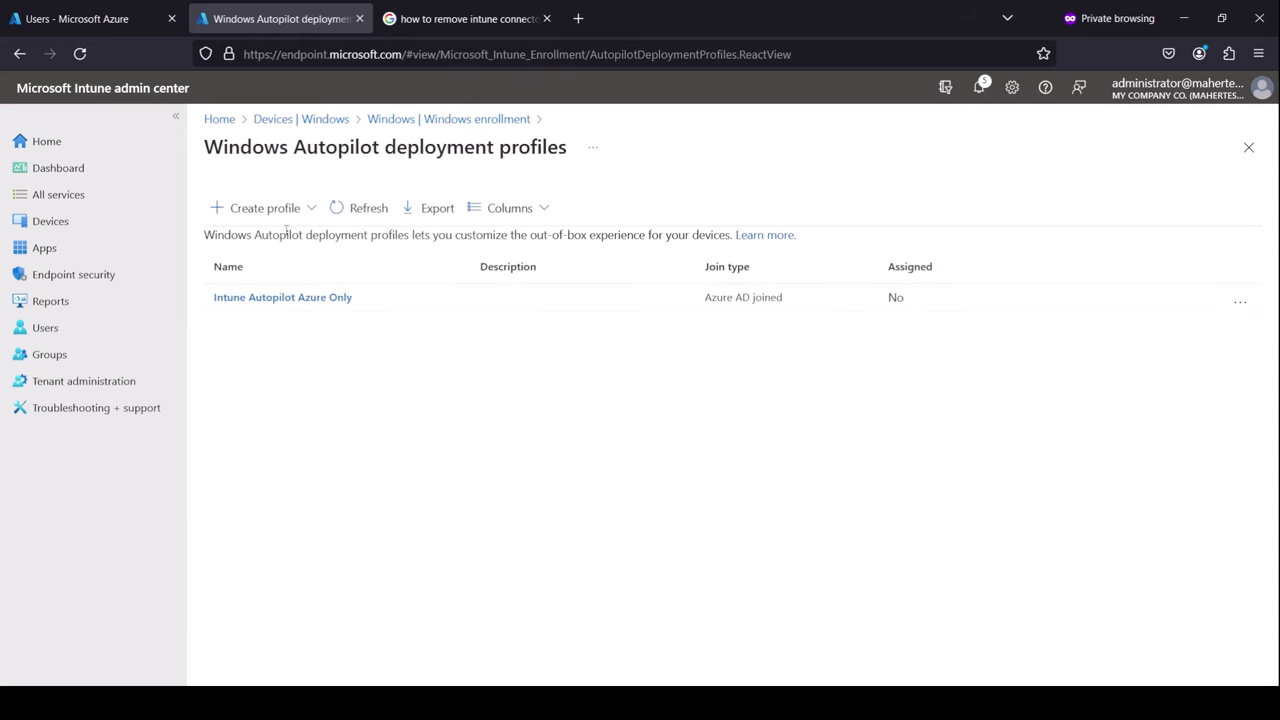
pyautogui.click(268, 208)
pyautogui.click(272, 243)
pyautogui.click(521, 251)
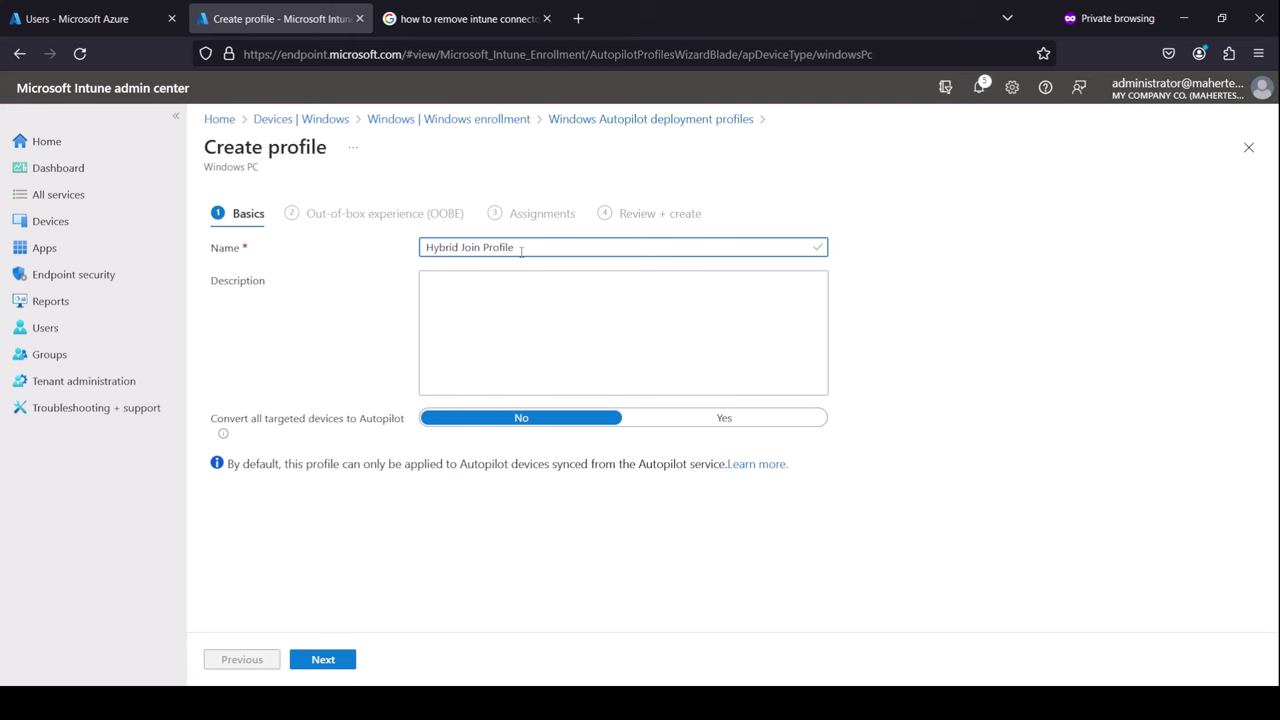
pyautogui.click(340, 659)
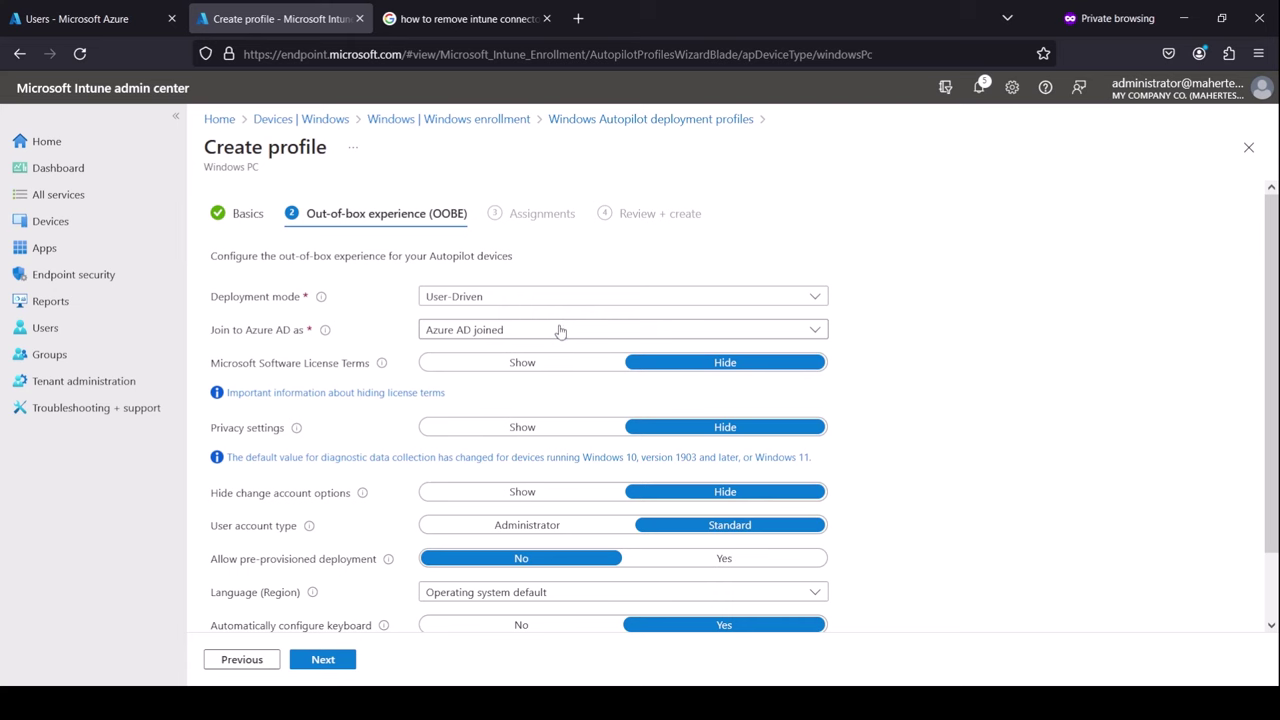
# Set join type to Hybrid Azure AD joined, skip AD connectivity check, language English (United States)
pyautogui.click(558, 330)
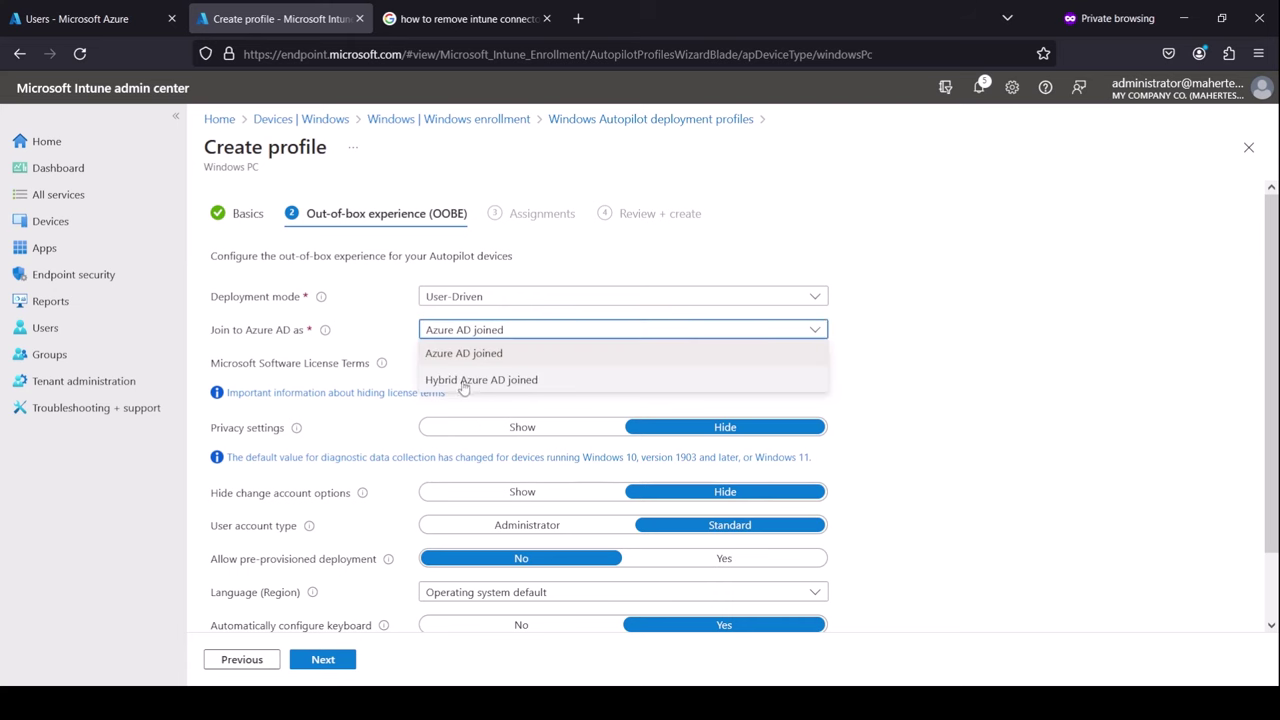
pyautogui.click(478, 386)
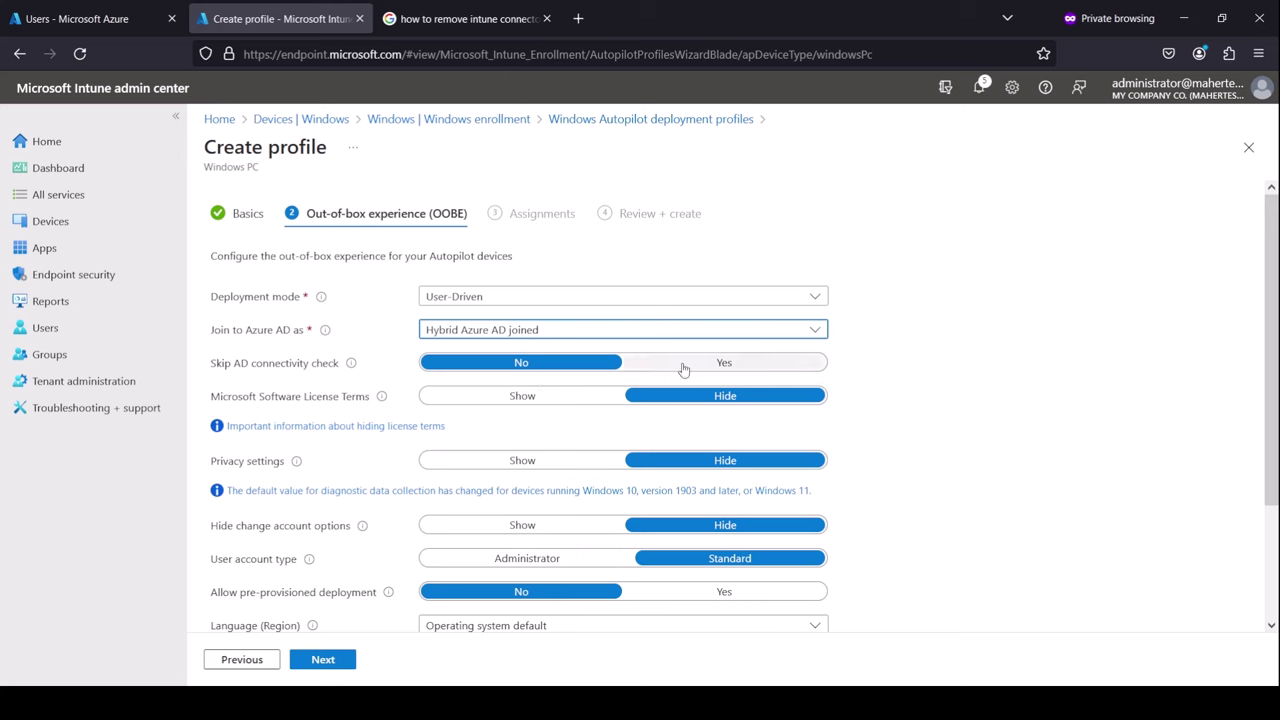
pyautogui.click(750, 367)
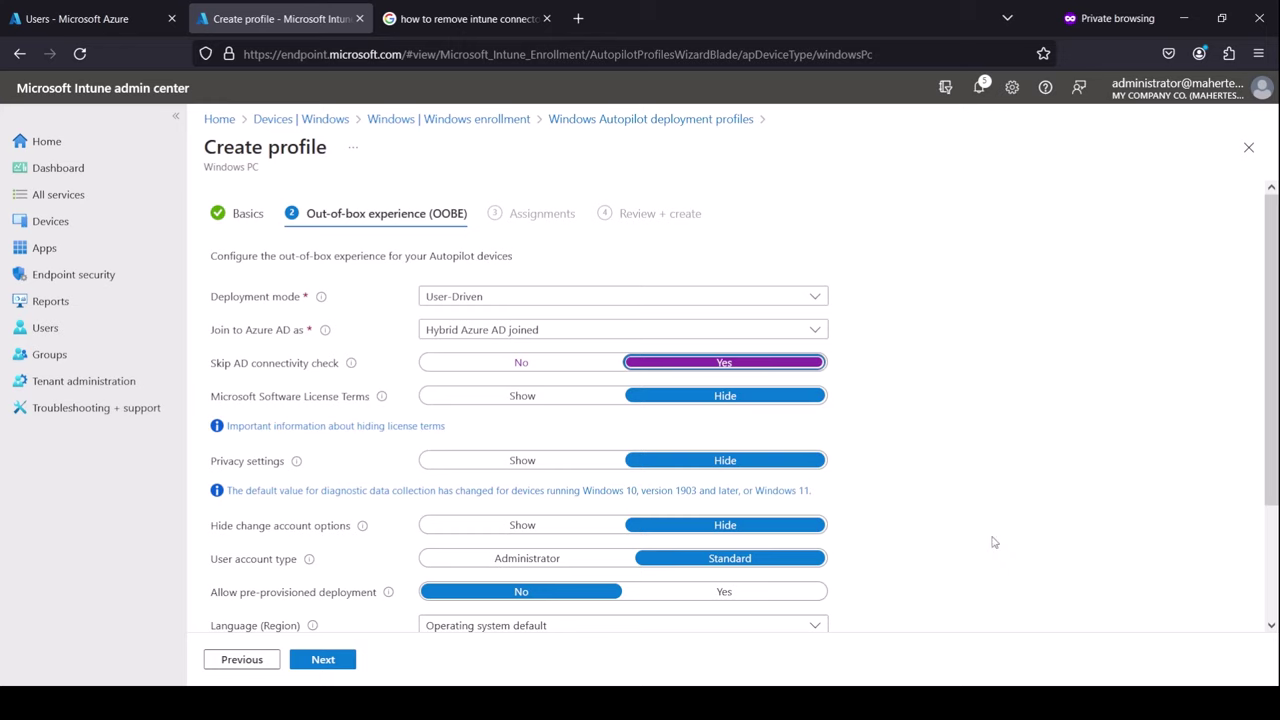
pyautogui.scroll(-3, 950, 520)
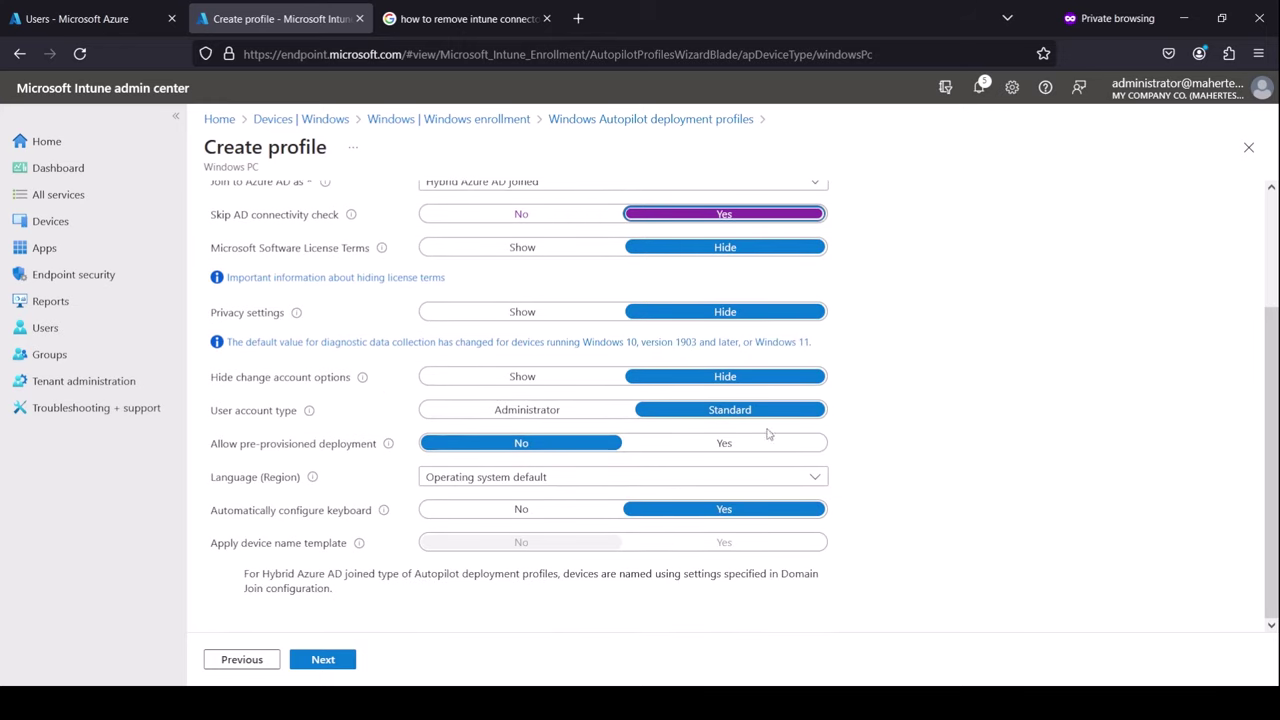
pyautogui.click(660, 478)
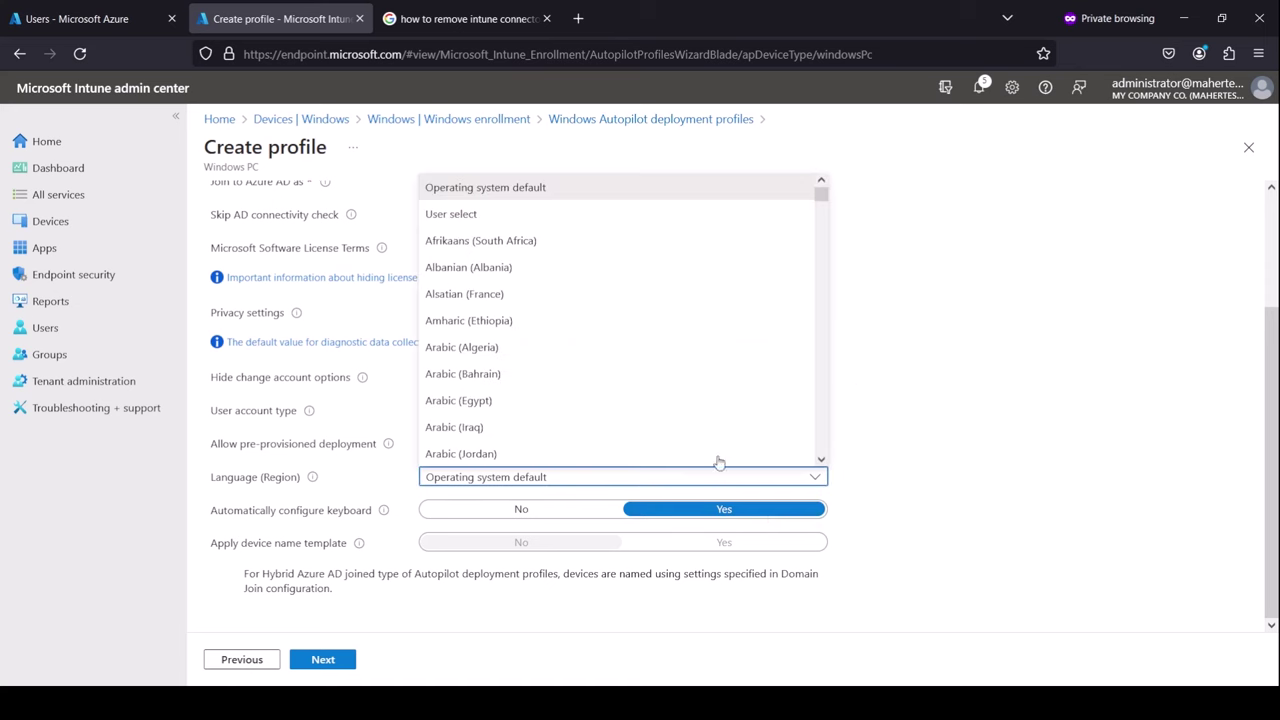
pyautogui.moveTo(826, 205); pyautogui.dragTo(829, 265)
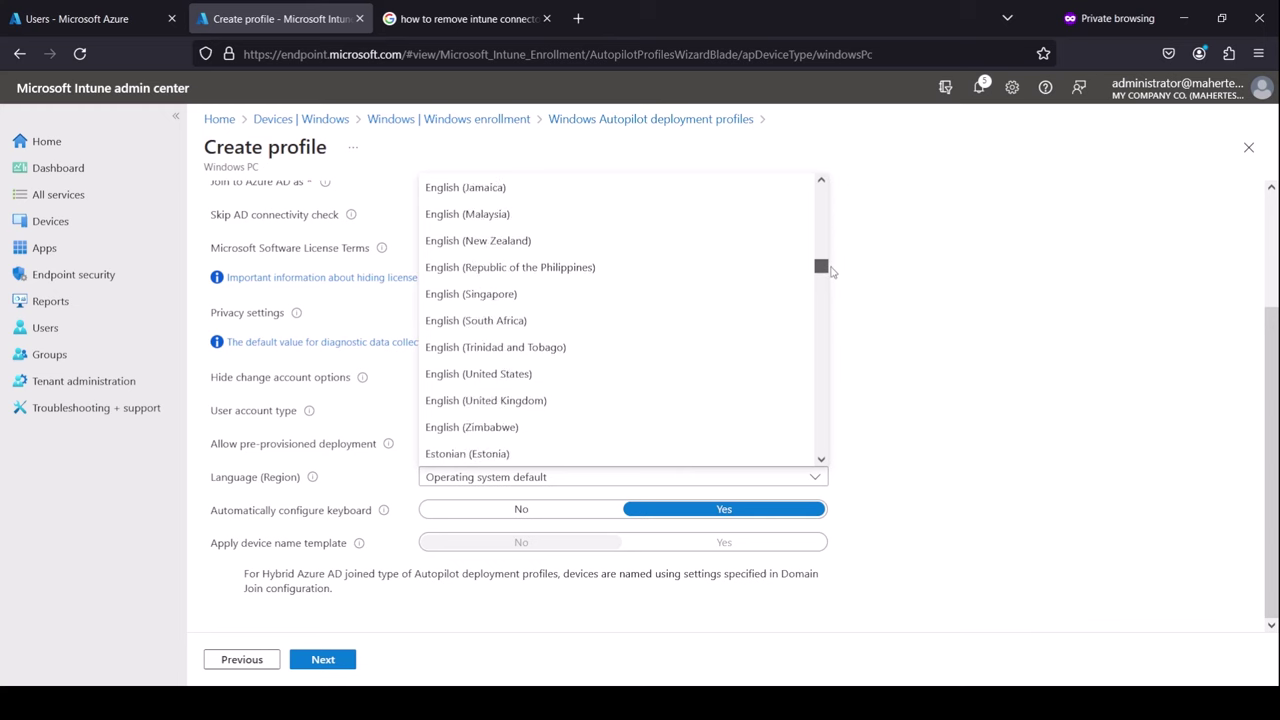
pyautogui.click(480, 374)
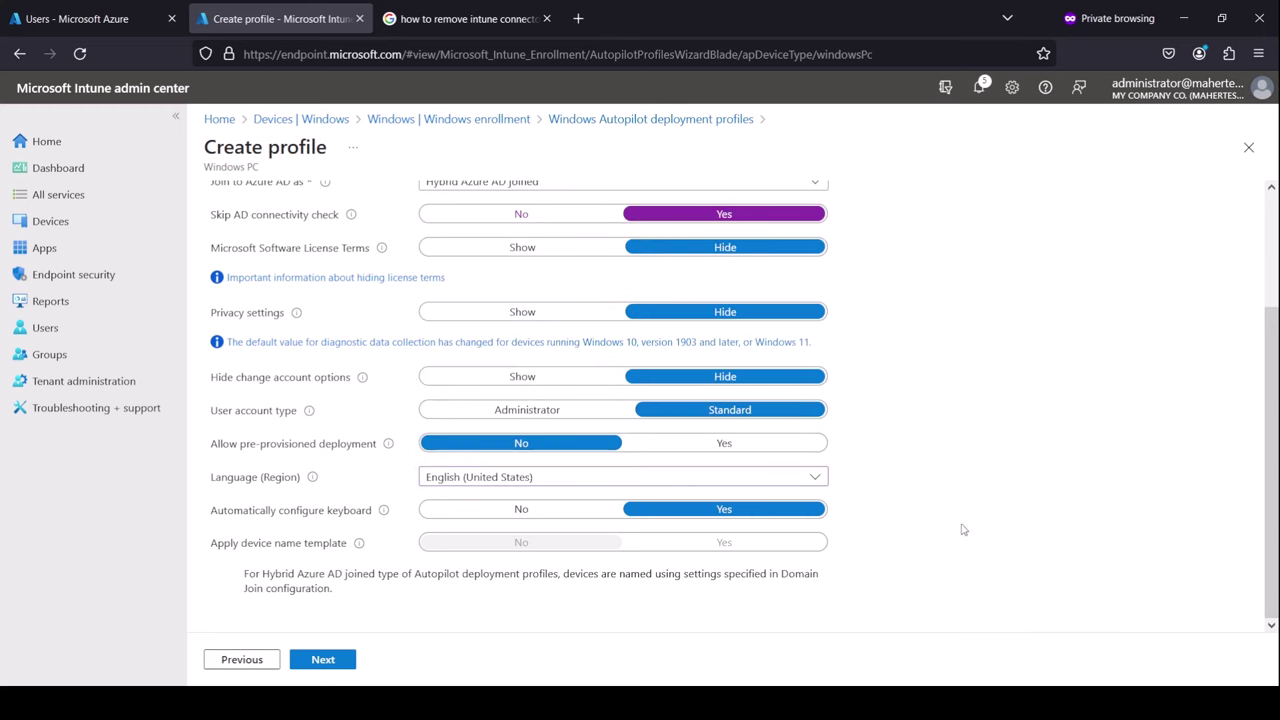
pyautogui.click(350, 662)
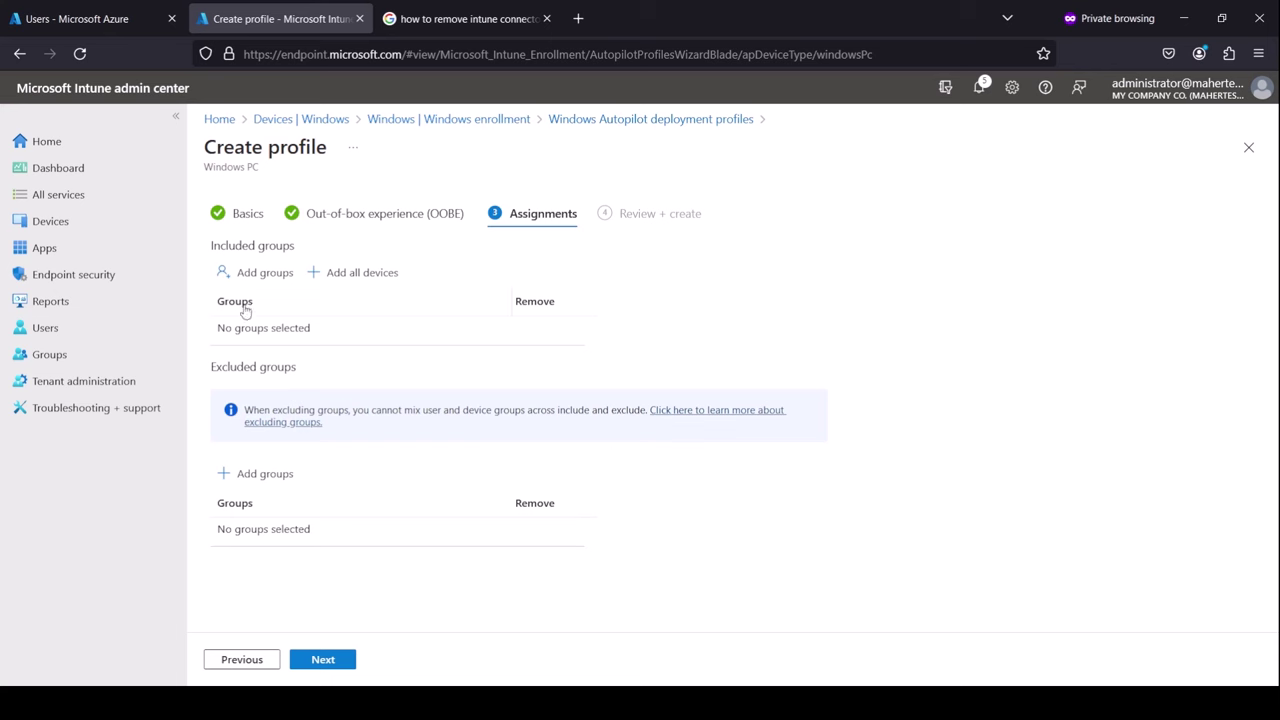
# Include the Intune Devices group in assignments and create the profile from Review + create
pyautogui.click(269, 281)
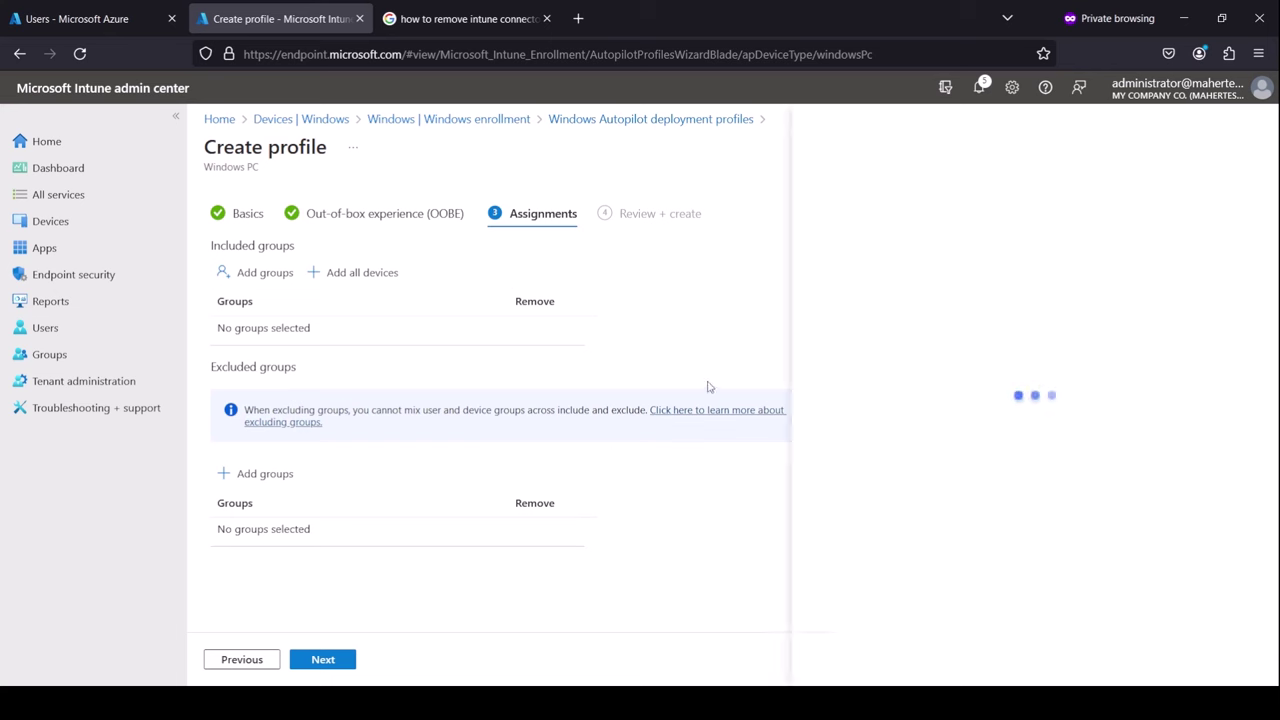
pyautogui.click(932, 276)
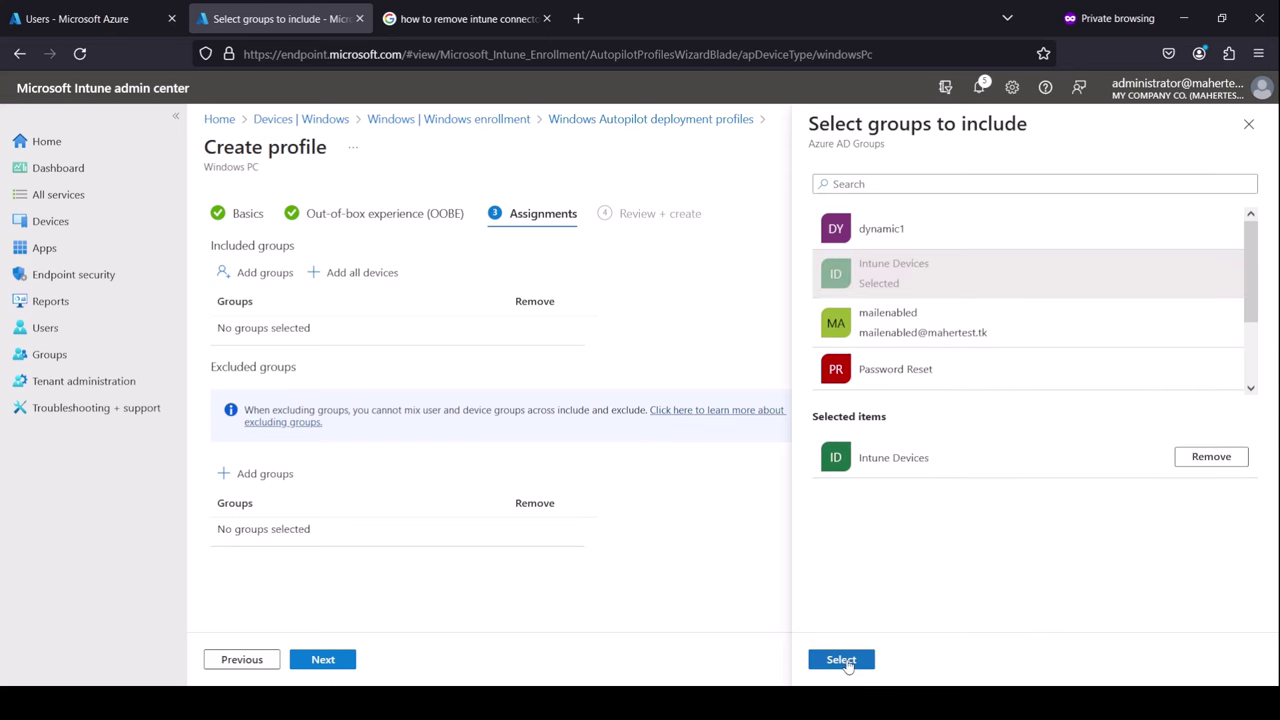
pyautogui.click(842, 660)
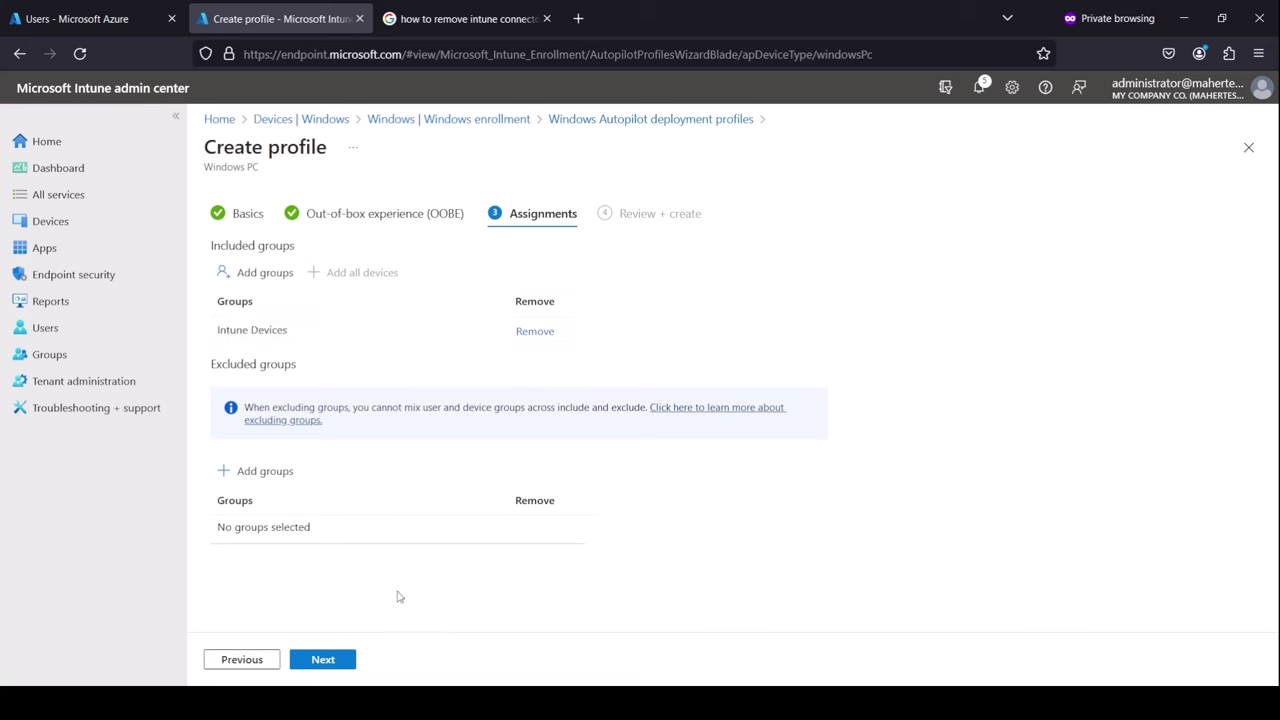
pyautogui.click(333, 664)
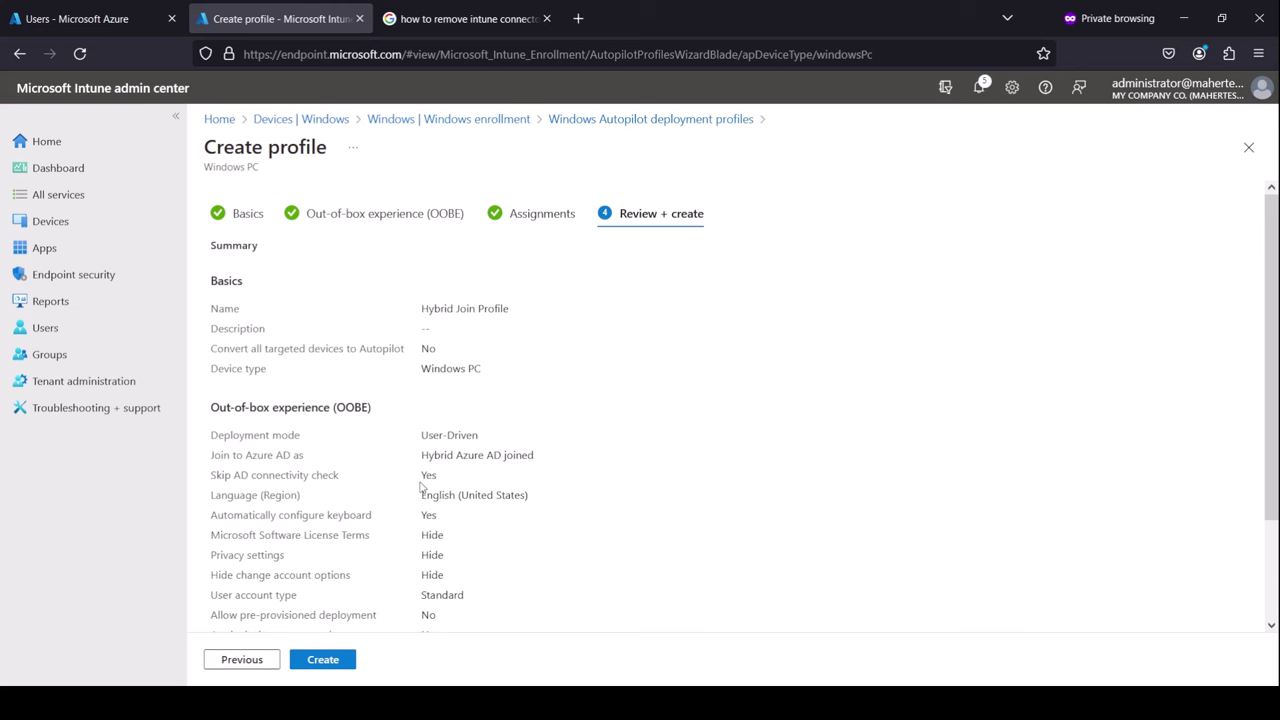
pyautogui.click(325, 662)
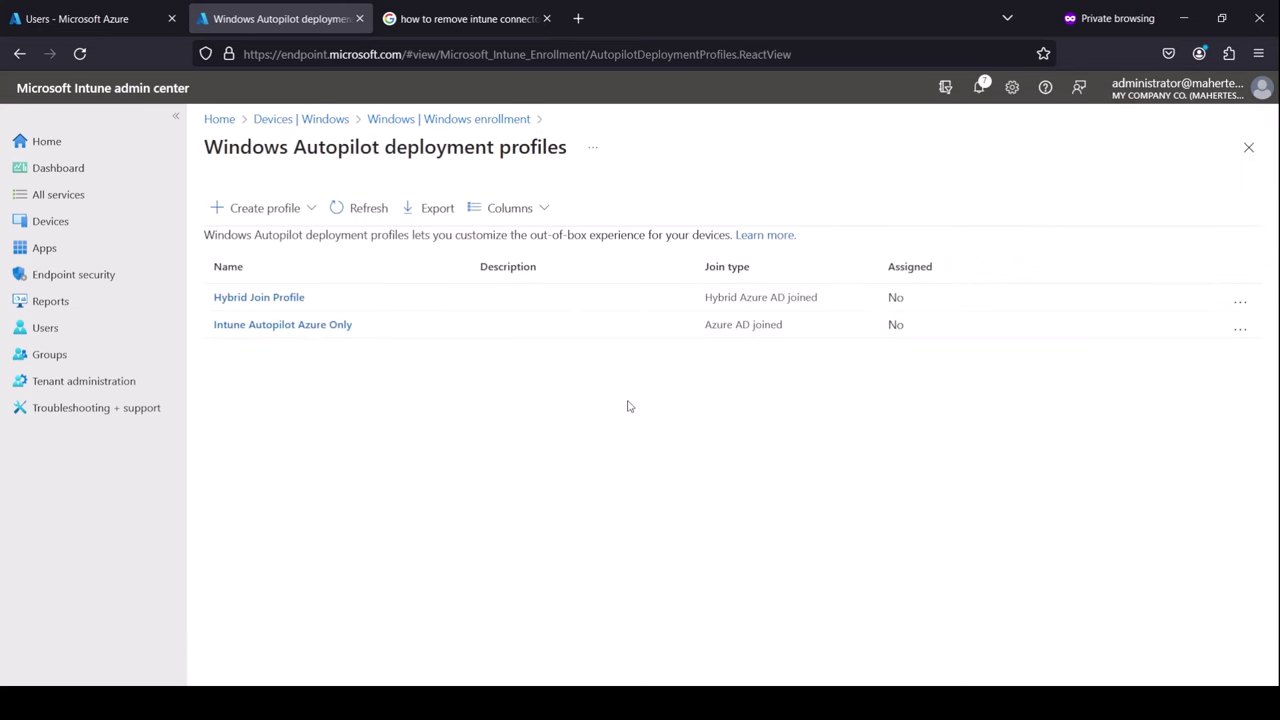
# Start a new Windows 10 and later configuration profile from the Domain join template
pyautogui.click(1246, 150)
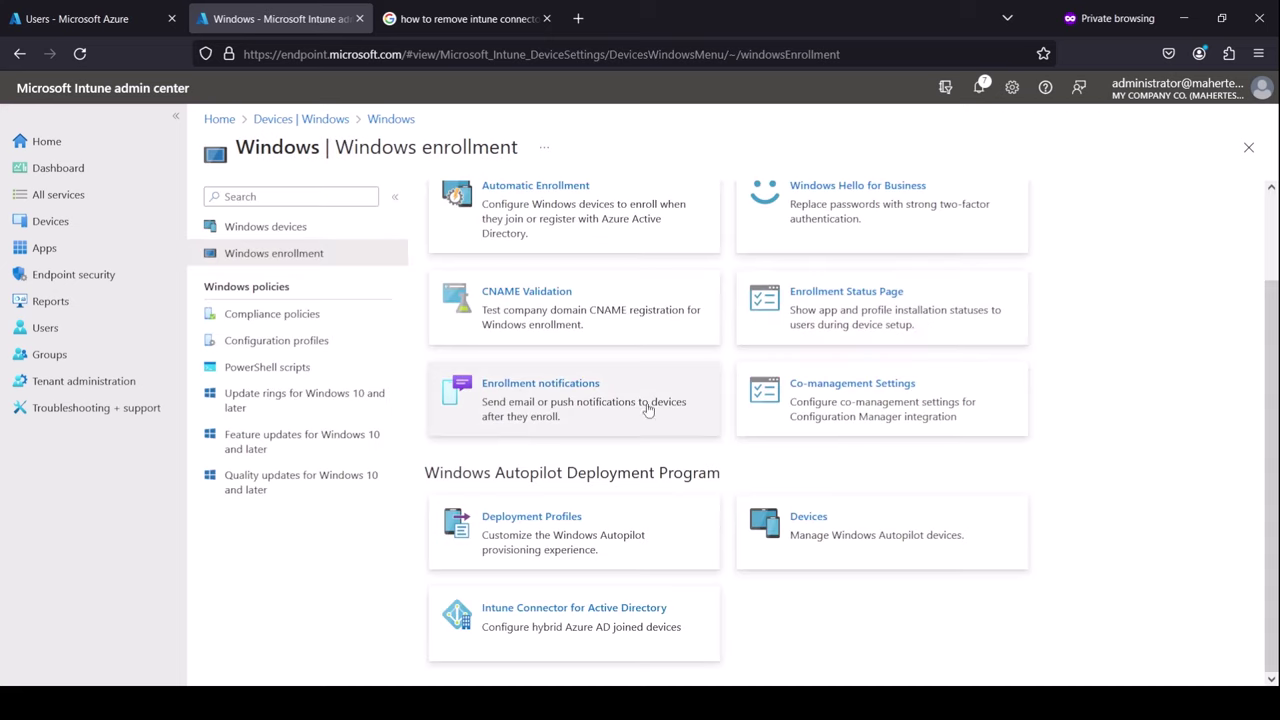
pyautogui.click(284, 344)
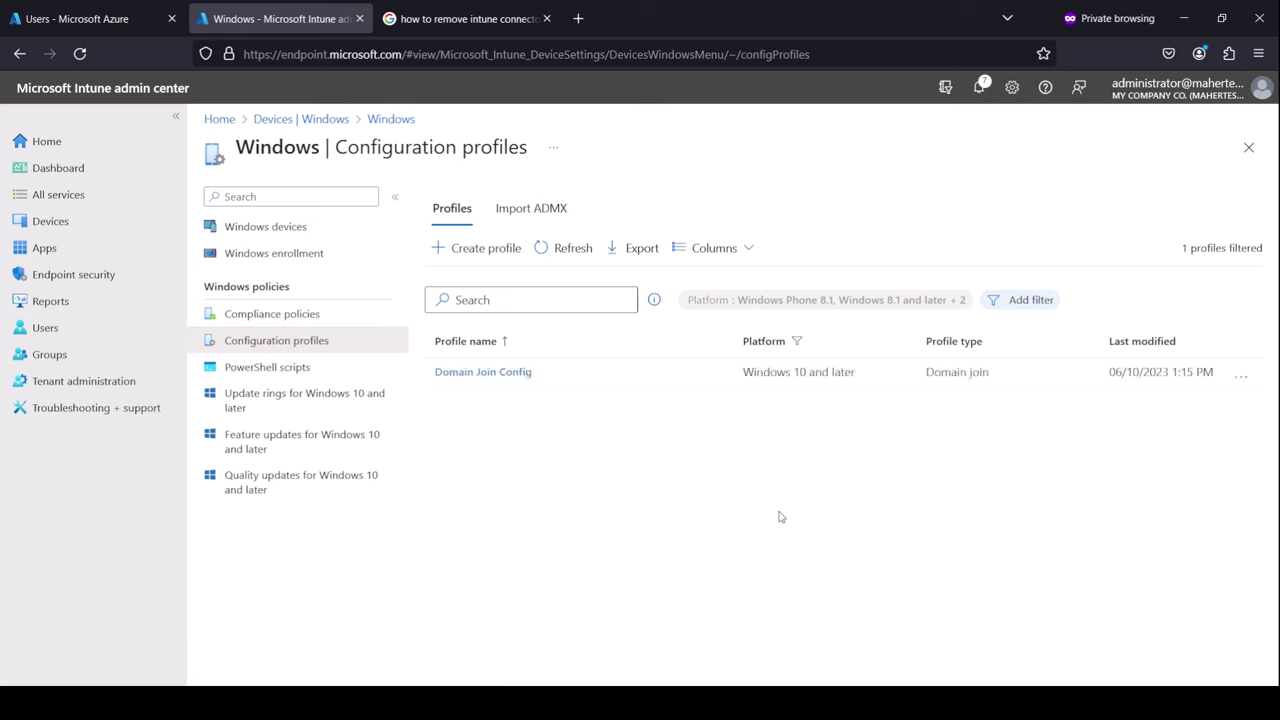
pyautogui.click(487, 250)
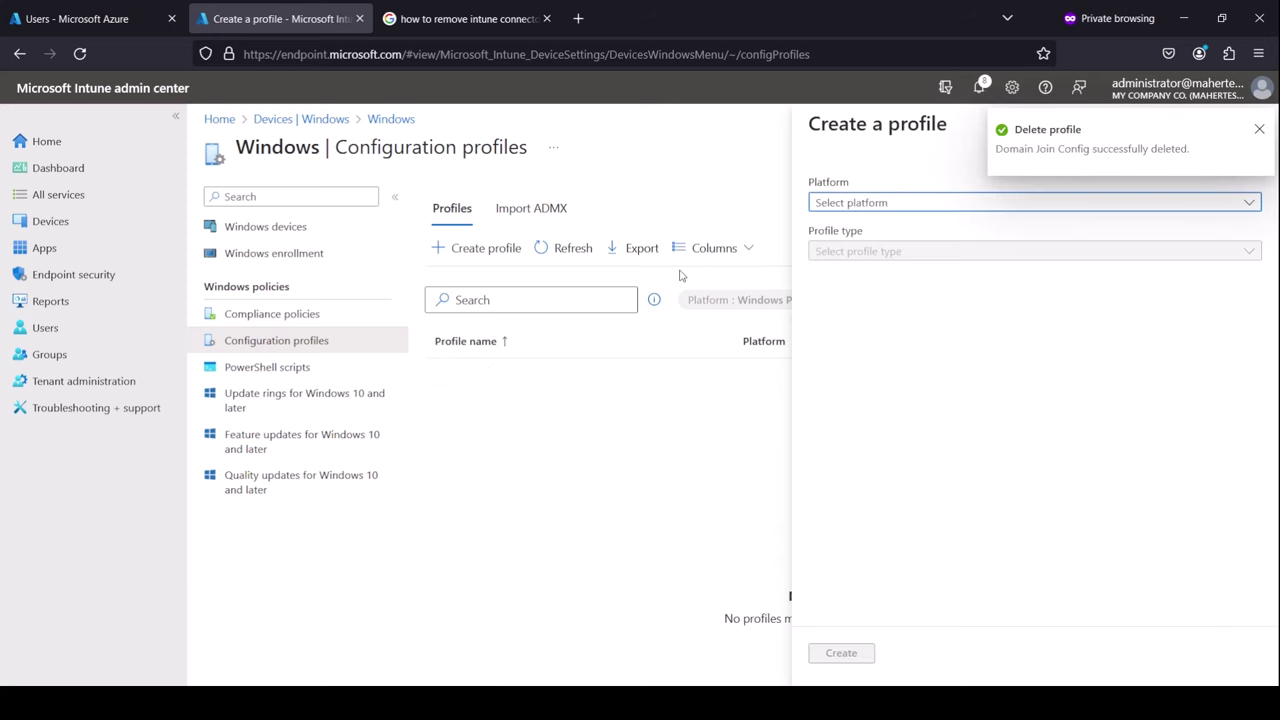
pyautogui.click(918, 205)
pyautogui.click(886, 226)
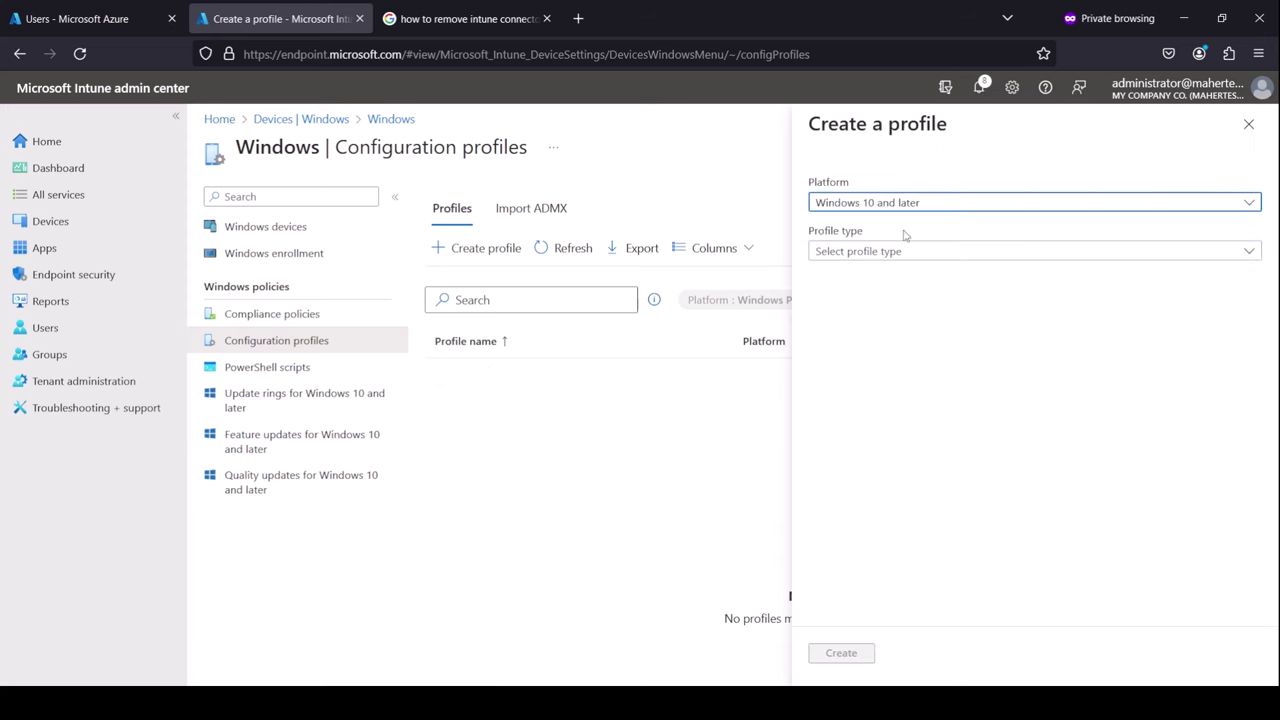
pyautogui.click(900, 251)
pyautogui.click(875, 304)
pyautogui.click(890, 341)
pyautogui.write('domain')
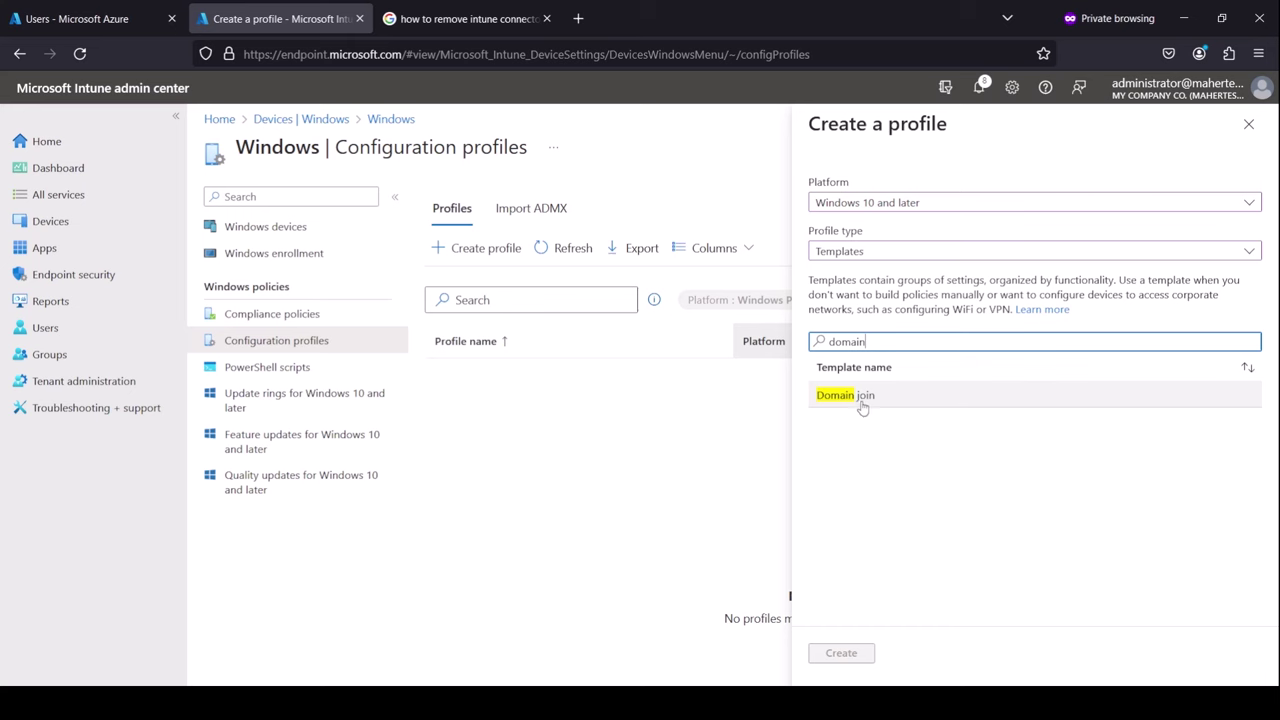
pyautogui.click(850, 395)
pyautogui.click(841, 653)
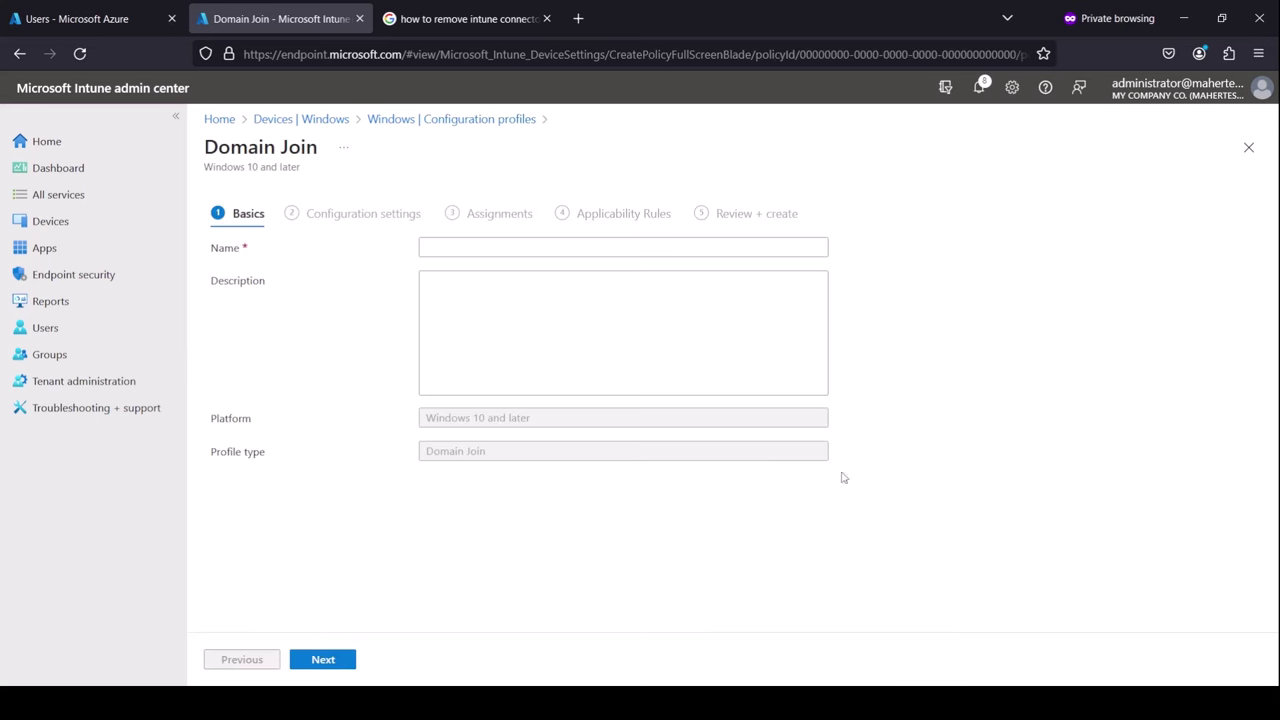
# Name it 'Domain Joined PCs Profile' with computer name prefix LT- and domain mahertest.tk
pyautogui.click(487, 245)
pyautogui.write('Domain Joined PCs Profile')
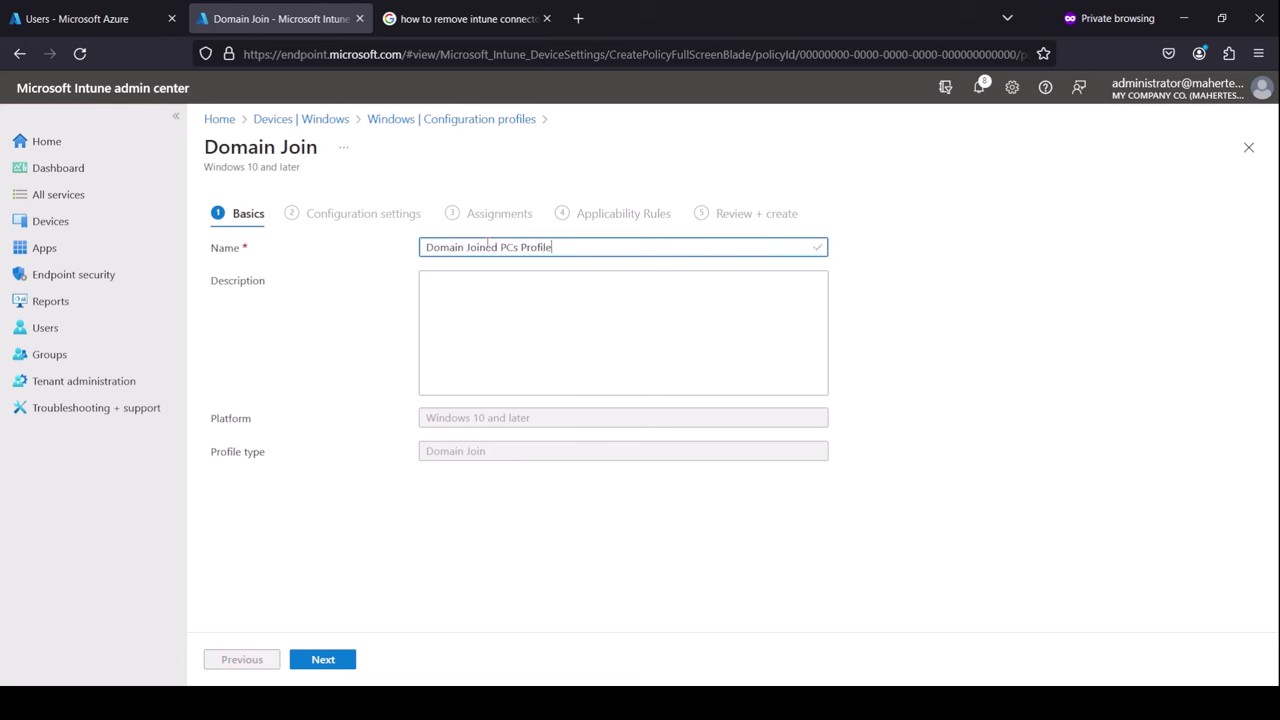
pyautogui.click(343, 660)
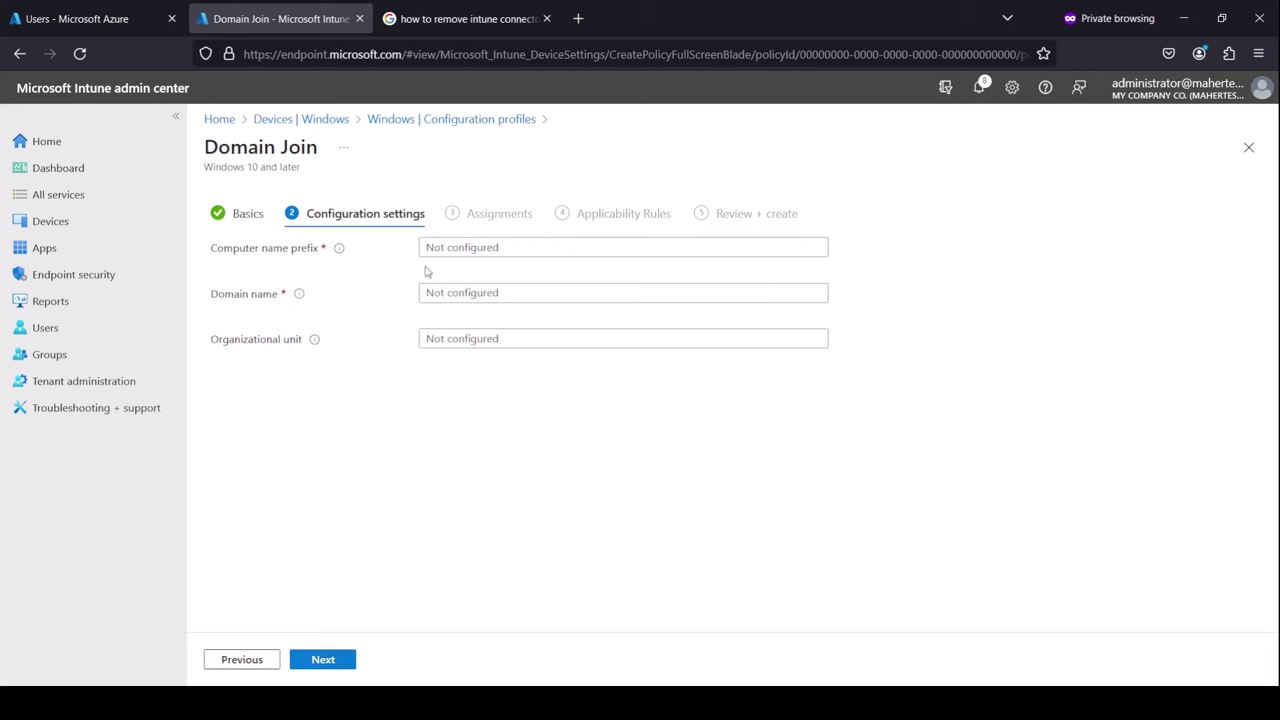
pyautogui.click(540, 248)
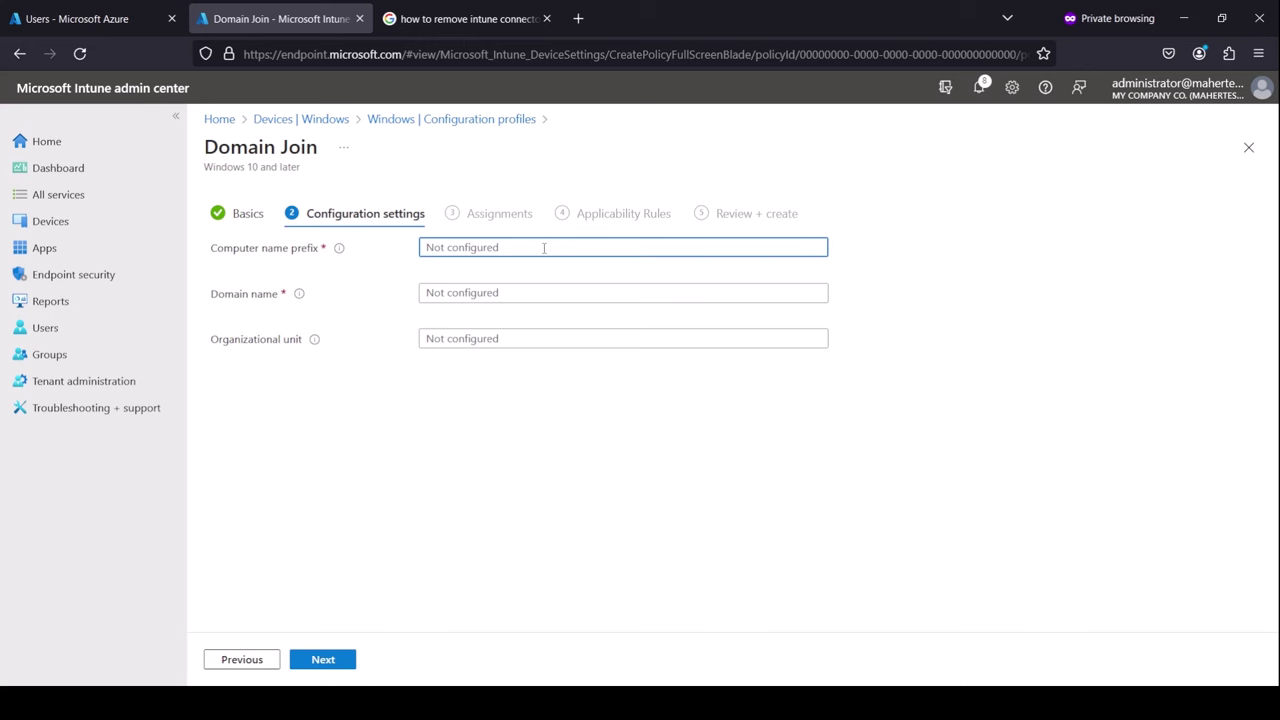
pyautogui.write('LT-')
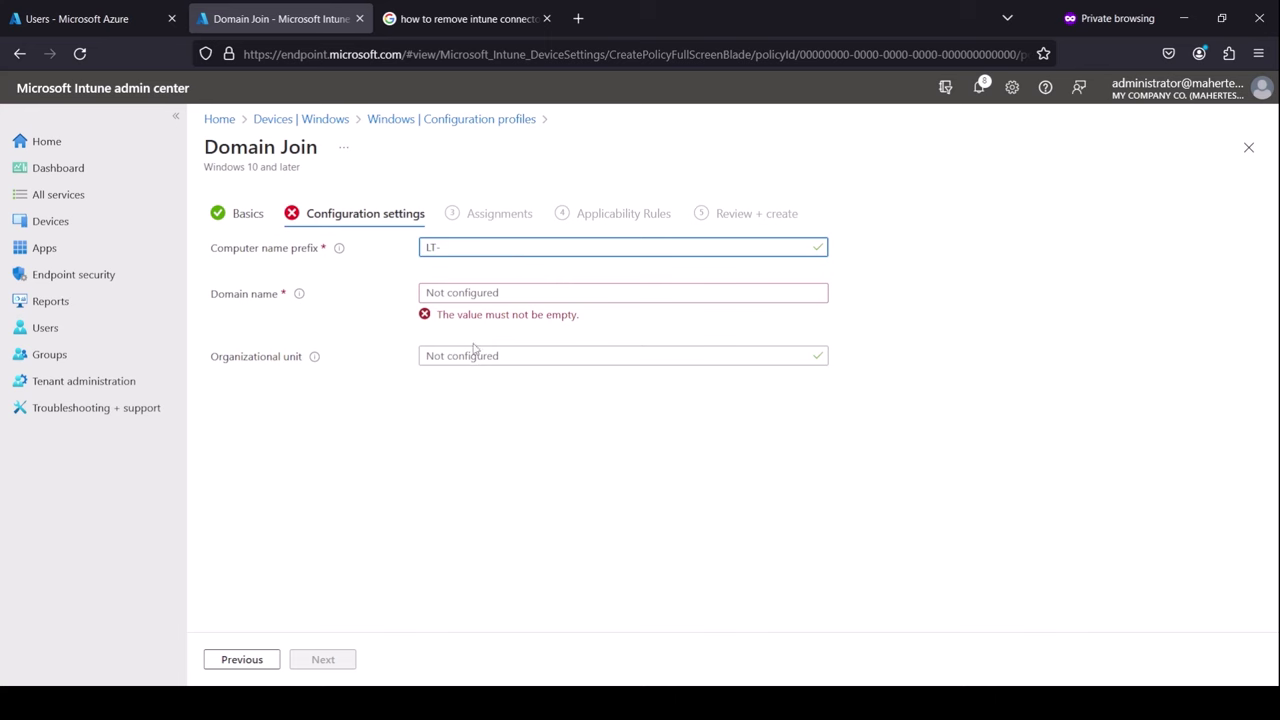
pyautogui.click(531, 292)
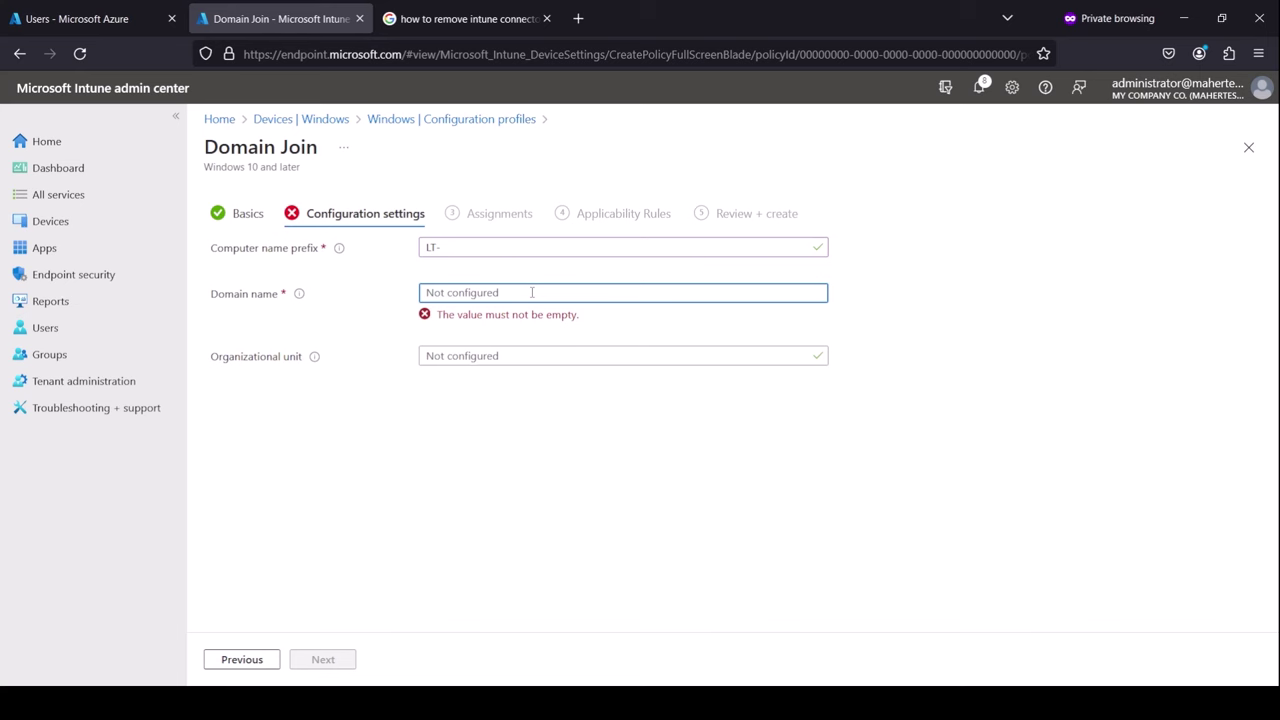
pyautogui.write('mahertest.tk')
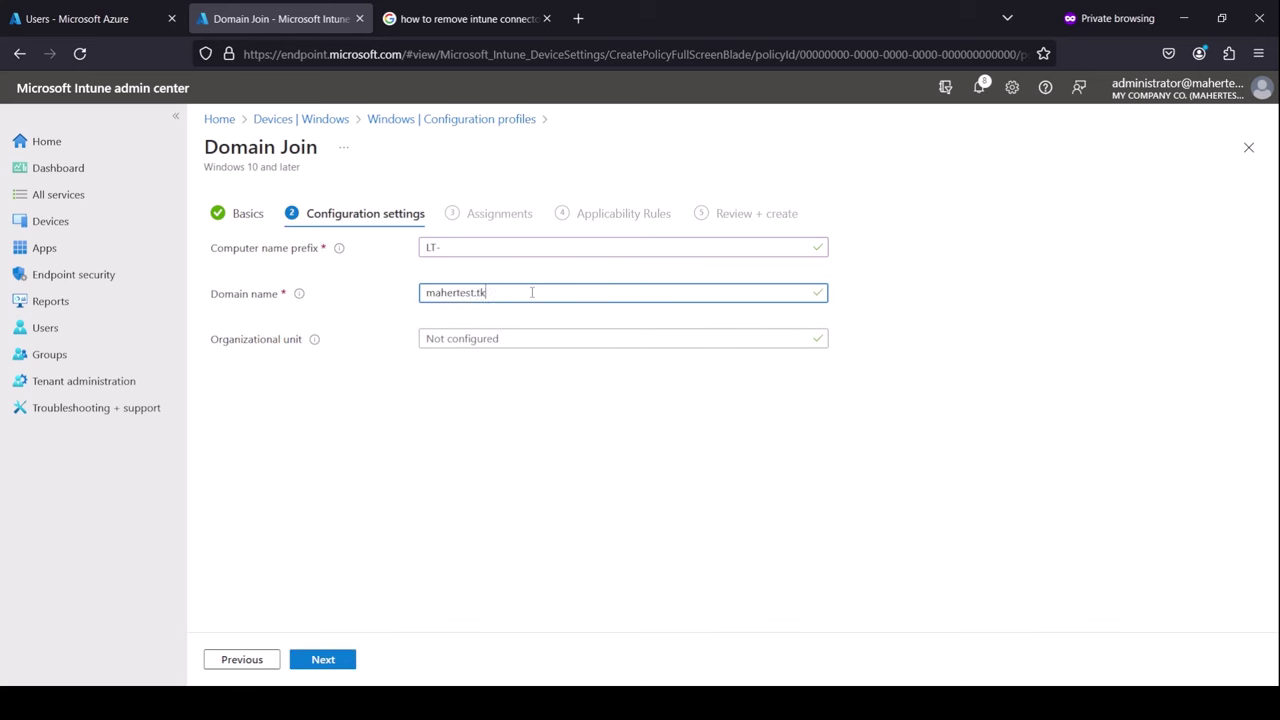
pyautogui.press('Tab')
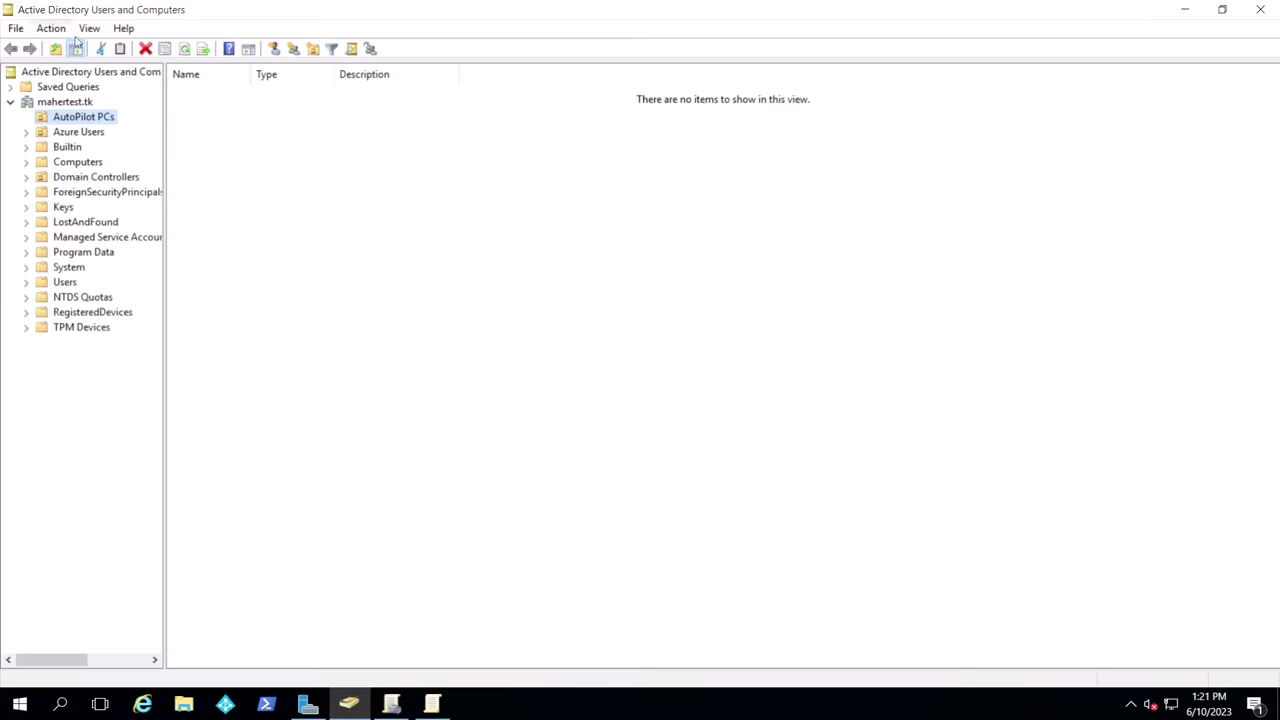
# Copy the AutoPilot PCs distinguishedName from ADUC and paste it as the profile's organizational unit
pyautogui.click(90, 28)
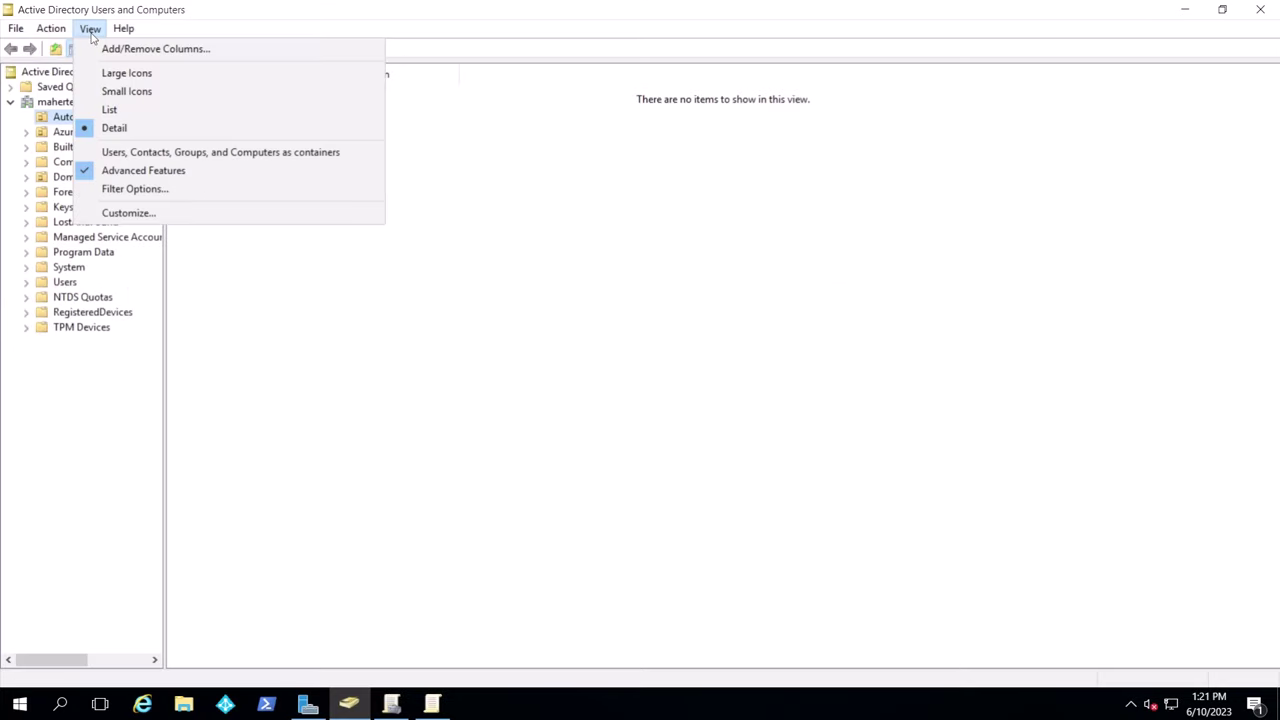
pyautogui.click(400, 247)
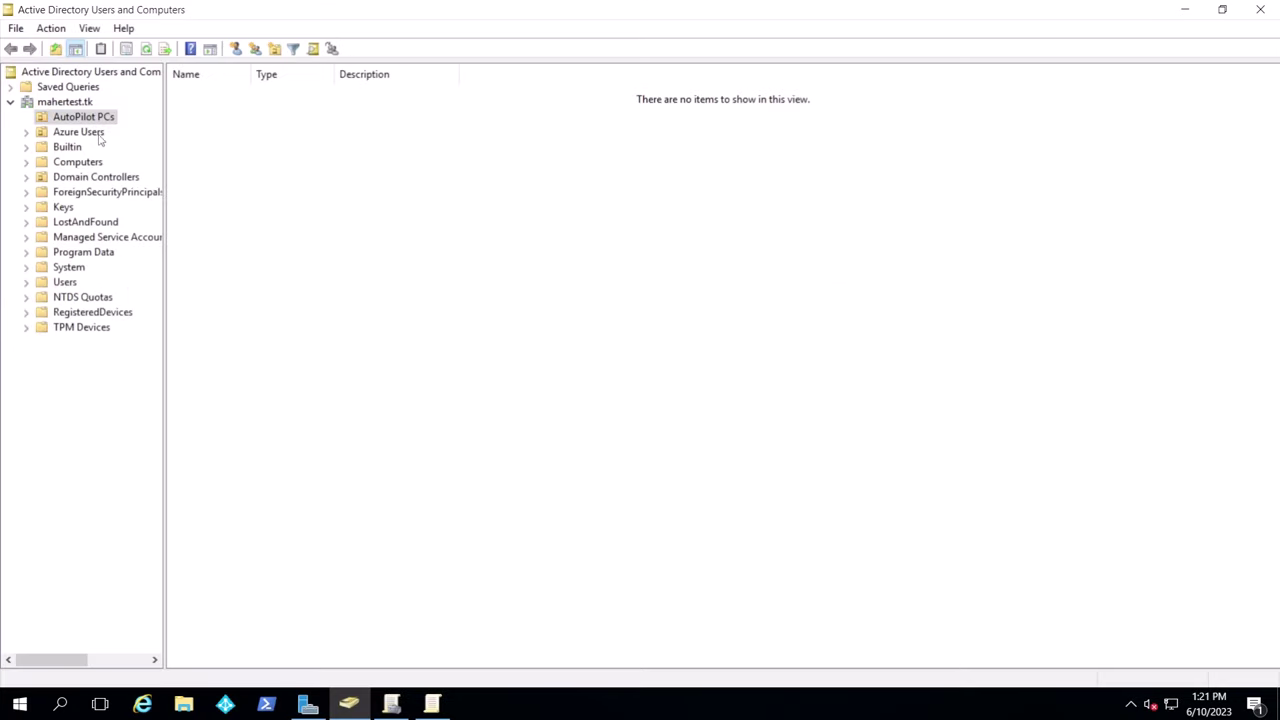
pyautogui.rightClick(96, 119)
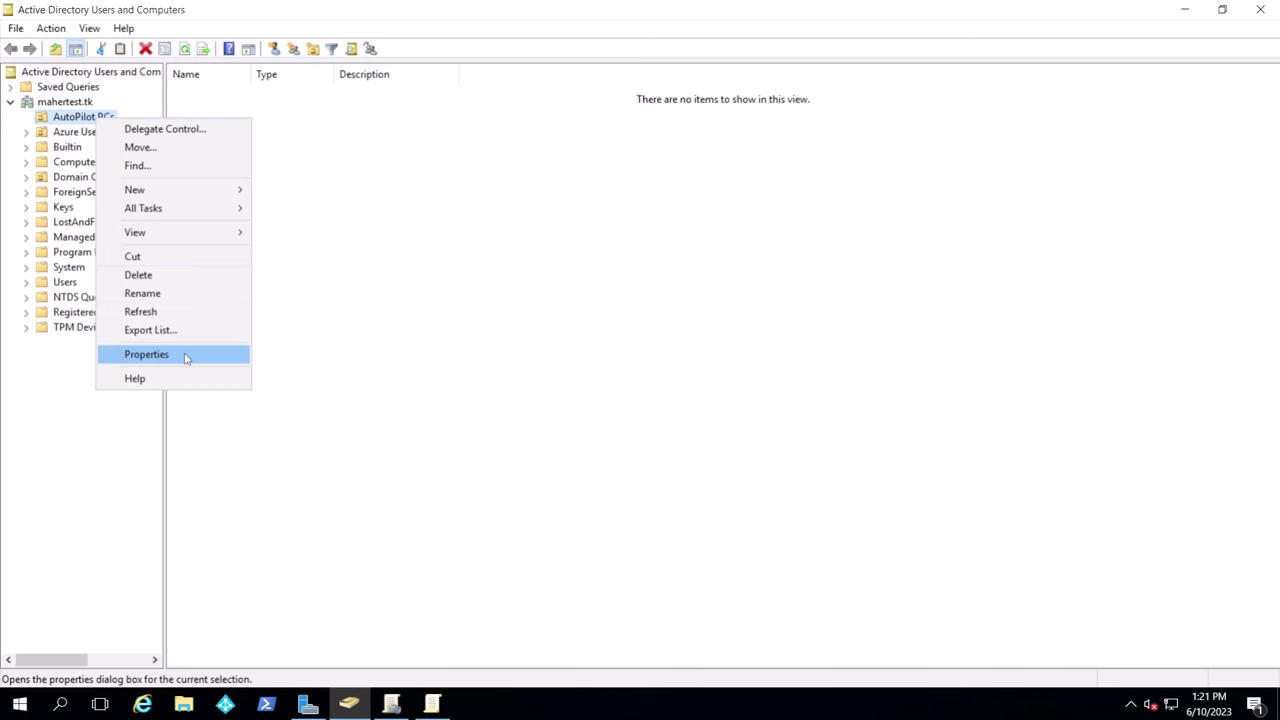
pyautogui.click(470, 285)
pyautogui.click(732, 196)
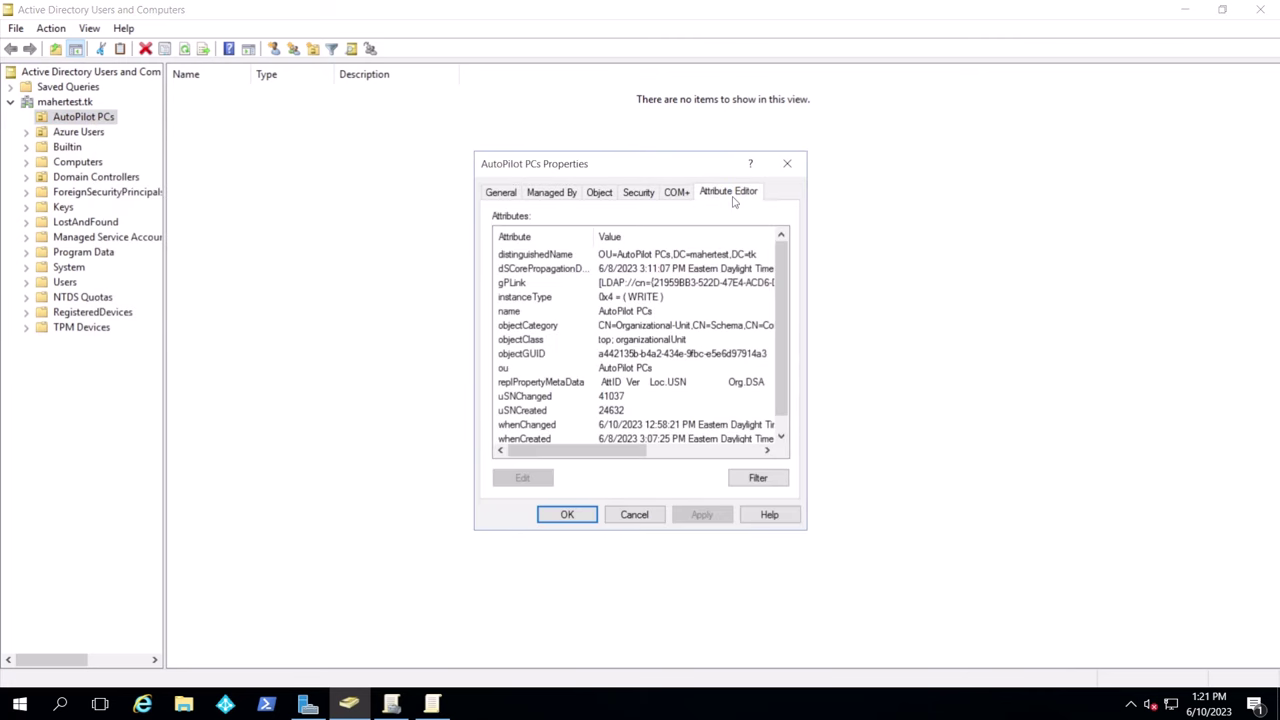
pyautogui.doubleClick(551, 262)
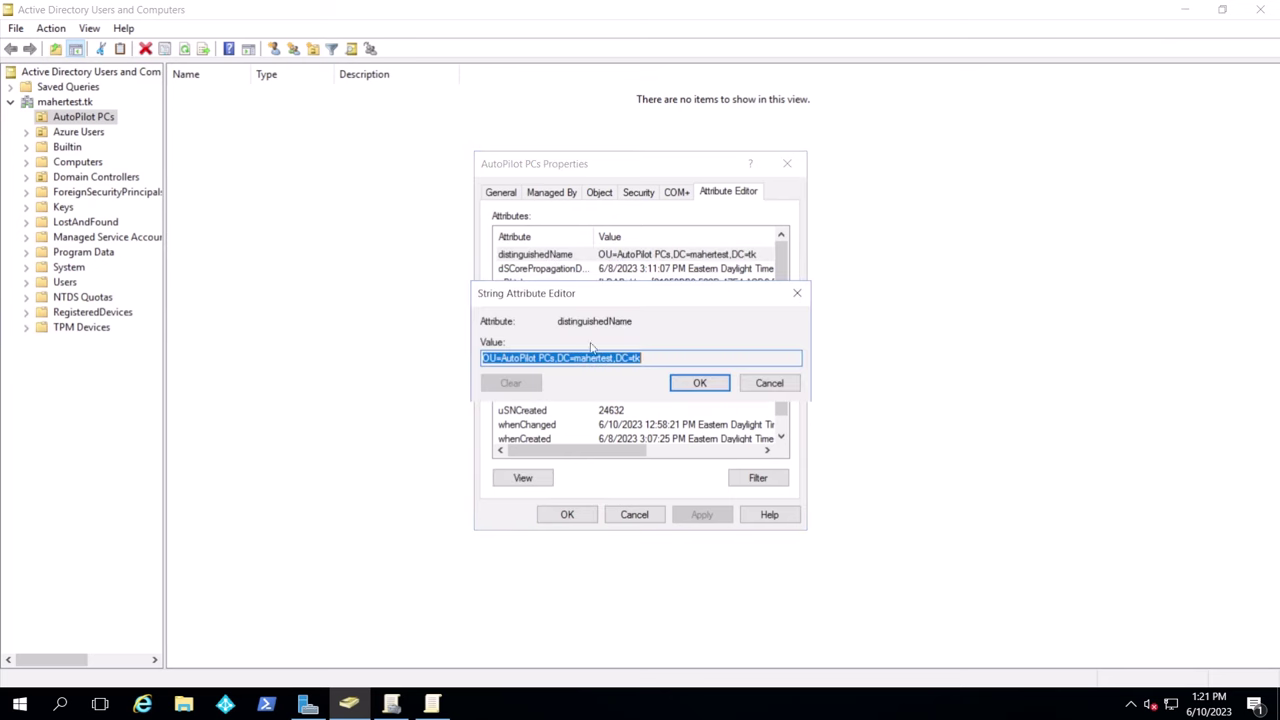
pyautogui.rightClick(583, 362)
pyautogui.click(622, 414)
pyautogui.click(769, 383)
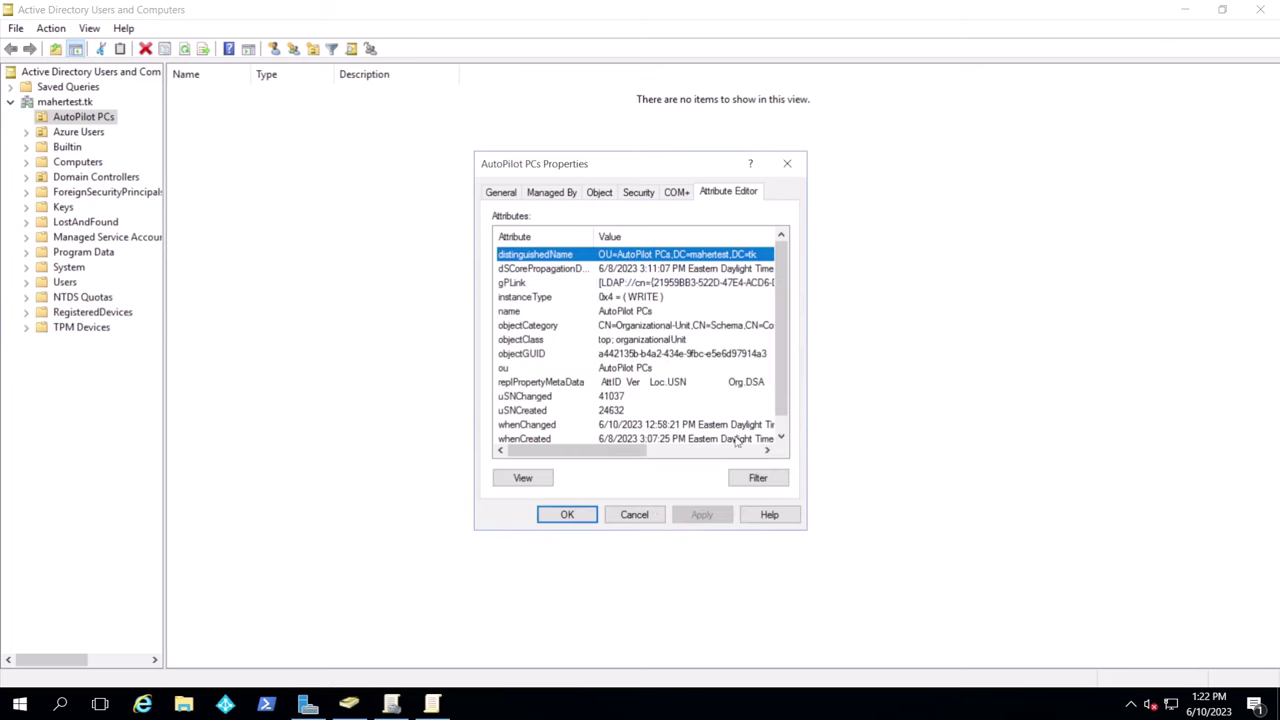
pyautogui.click(645, 516)
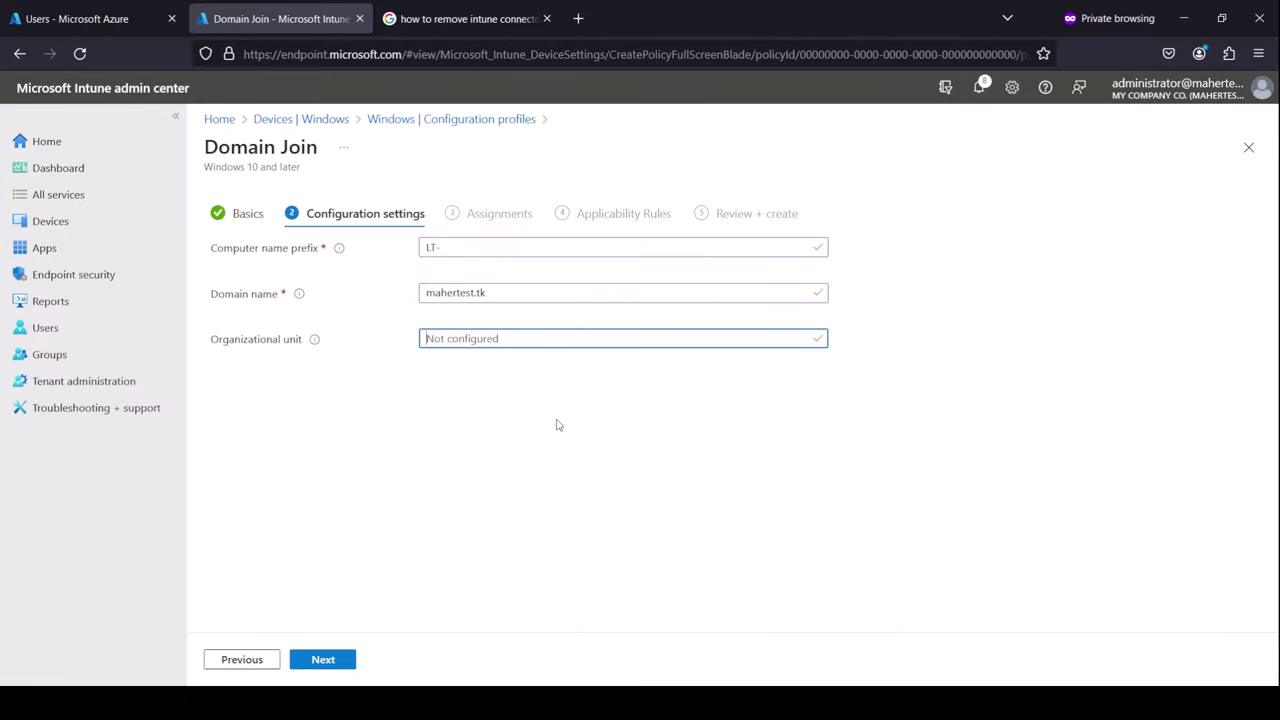
pyautogui.hotkey('ctrl', 'v')
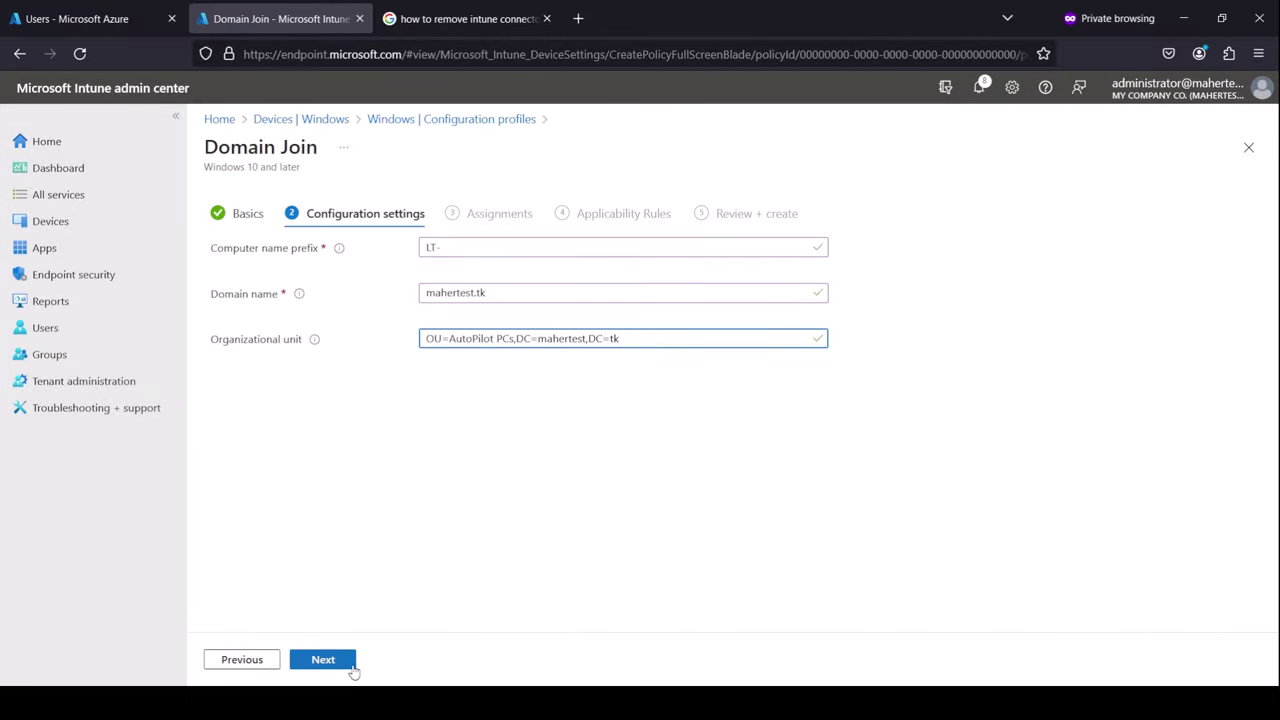
pyautogui.click(343, 664)
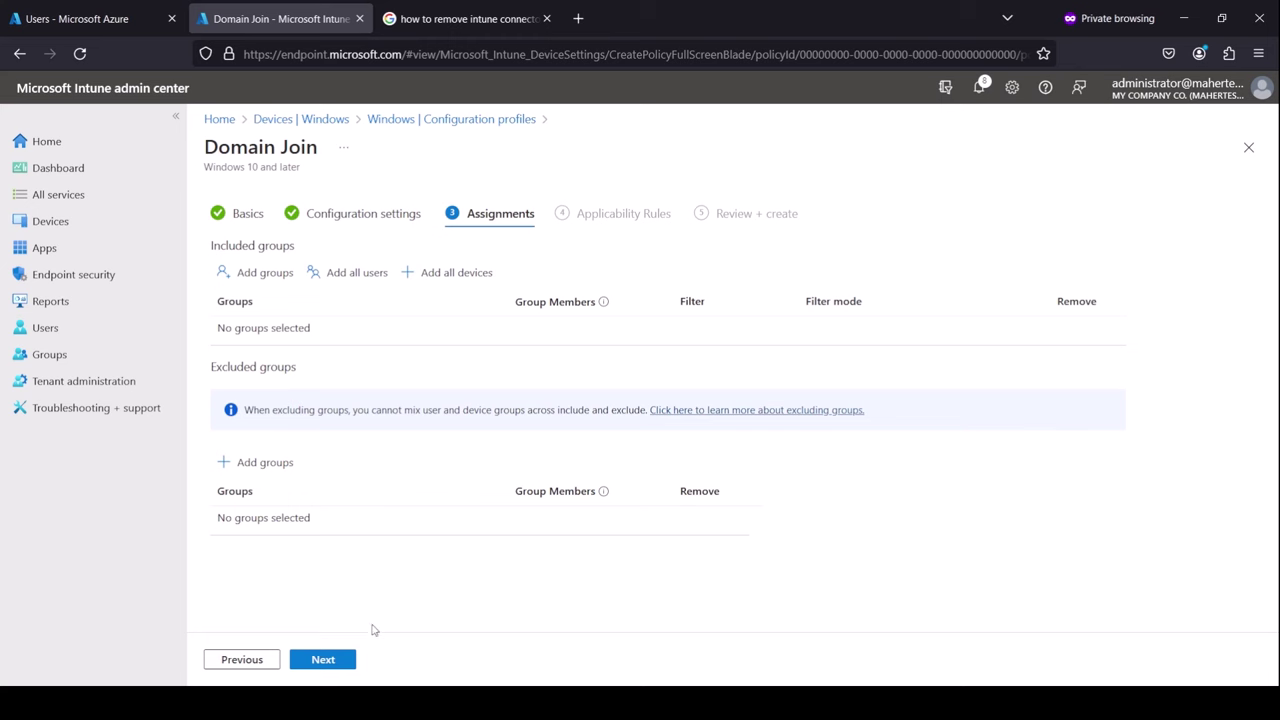
# Include the Intune Devices group in the Domain Join profile's assignments
pyautogui.click(257, 286)
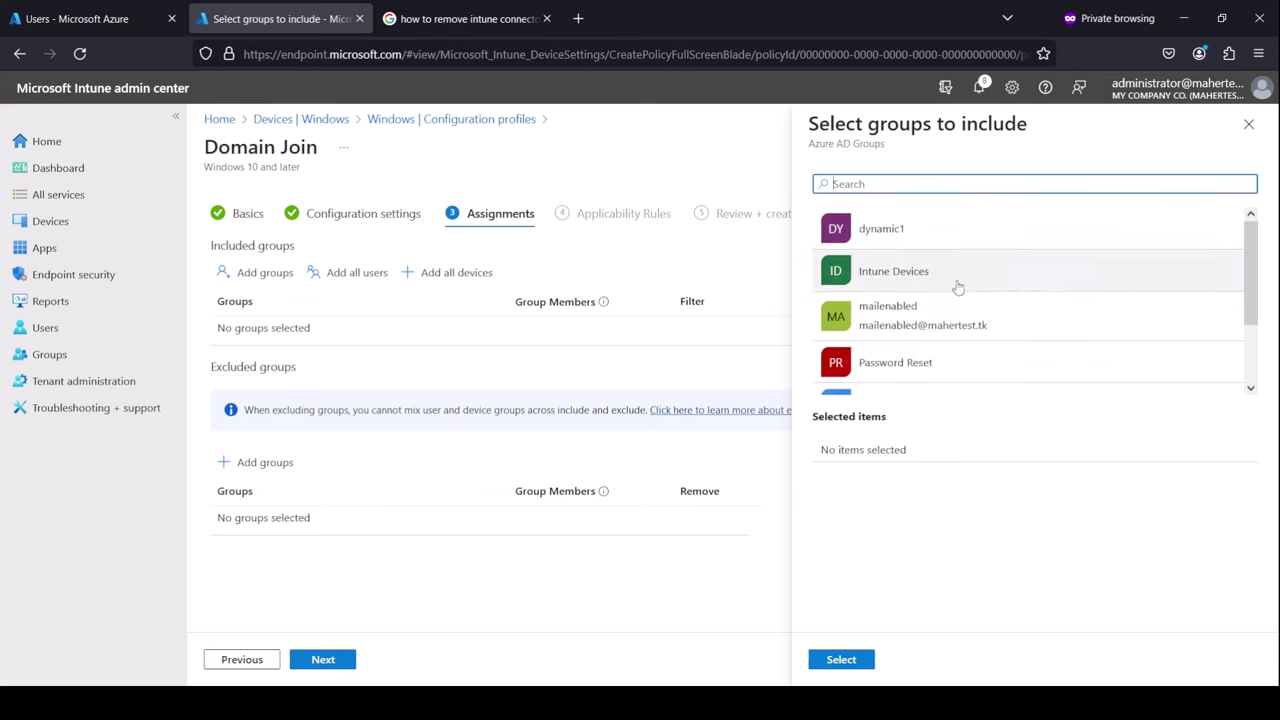
pyautogui.click(984, 276)
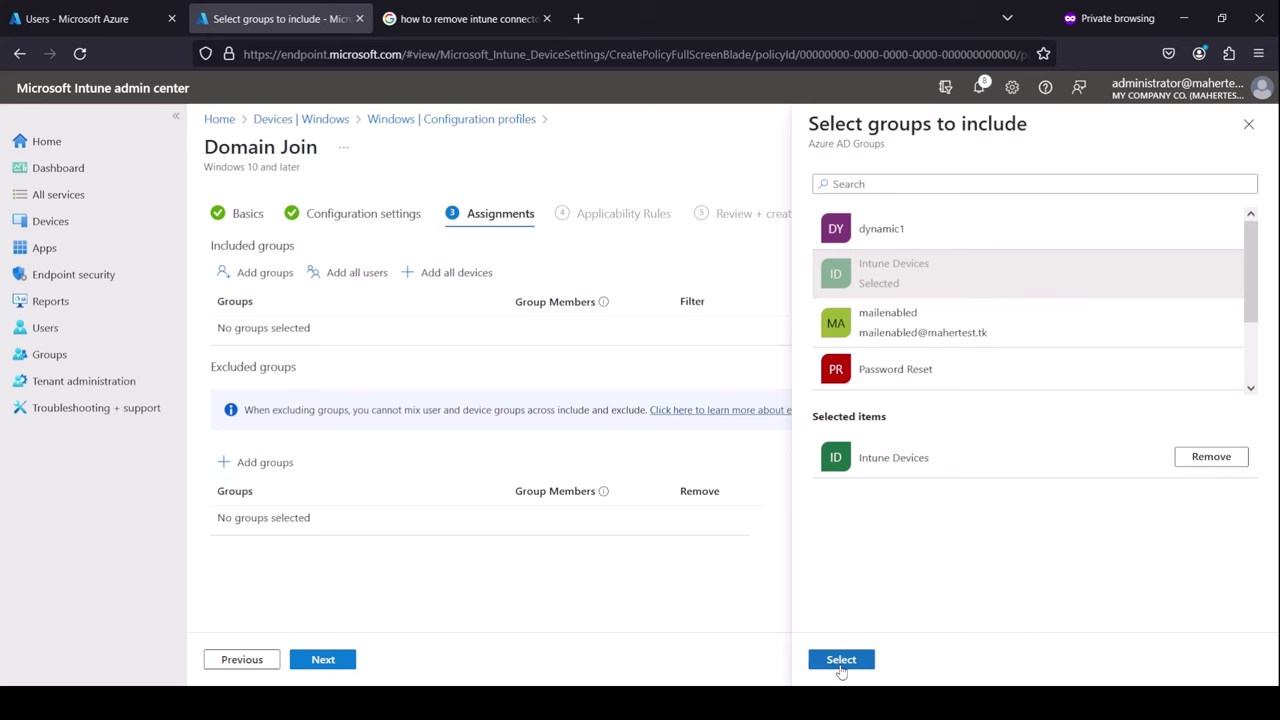
pyautogui.click(841, 664)
# Skip the applicability rules, create the profile, and refresh the configuration profiles list
pyautogui.click(324, 664)
pyautogui.click(338, 668)
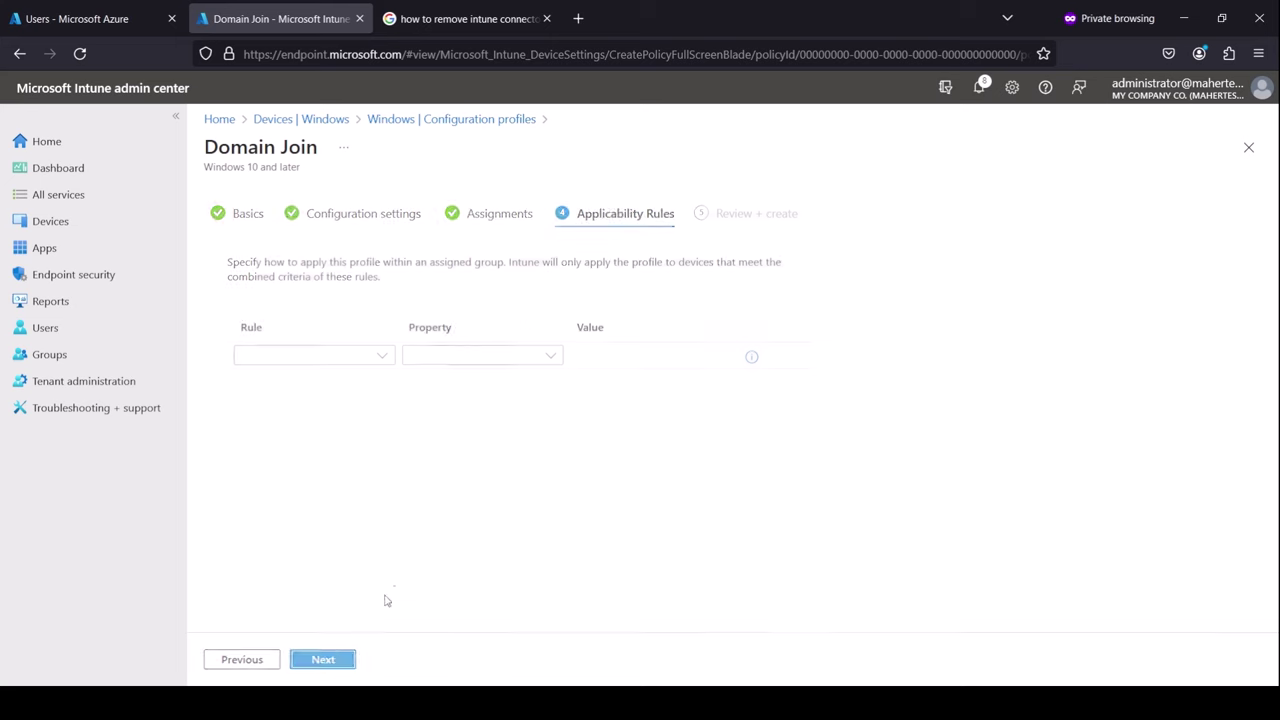
pyautogui.click(336, 666)
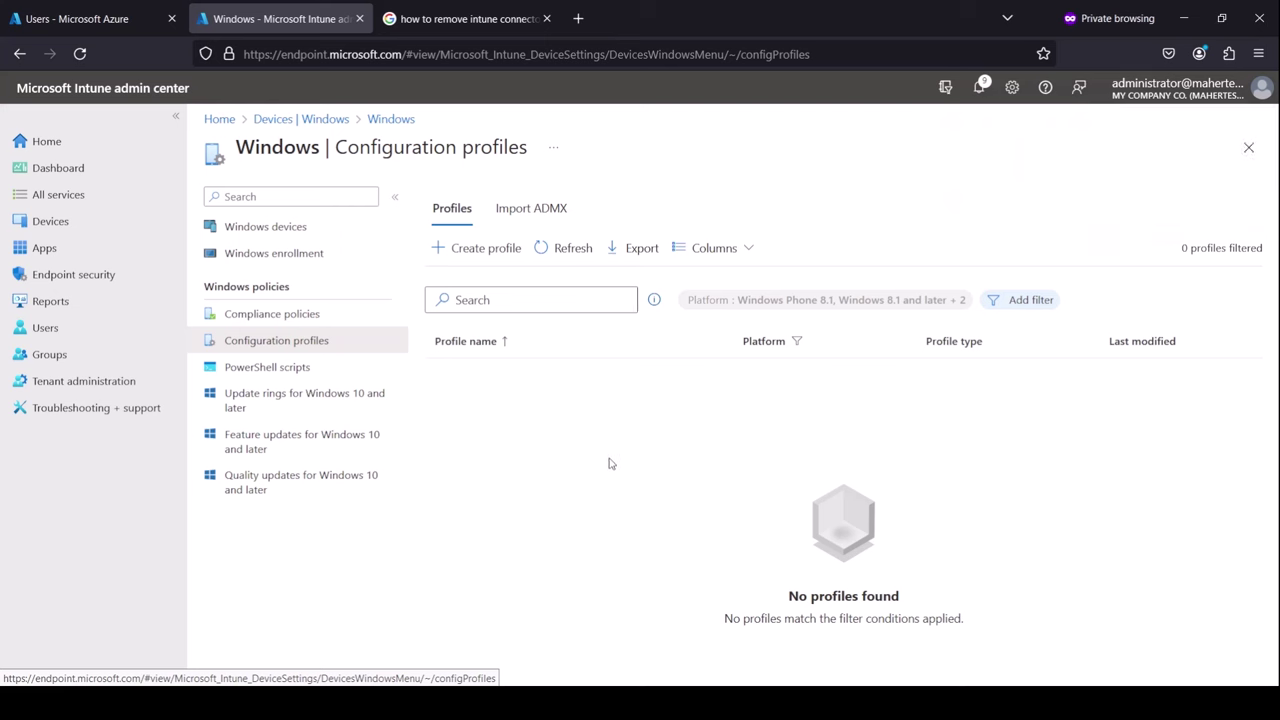
pyautogui.click(568, 249)
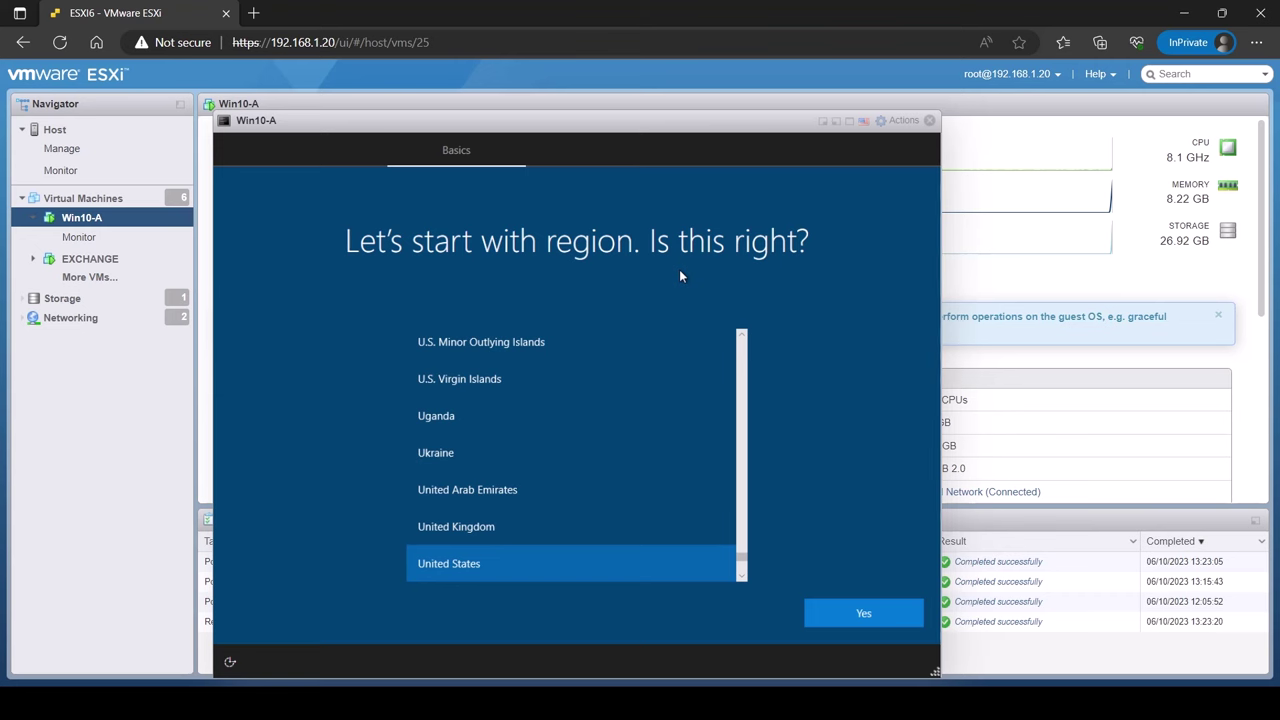
# Launch PowerShell from the setup screen's Shift+F10 command prompt
pyautogui.hotkey('shift', 'F10')
pyautogui.write('powershell')
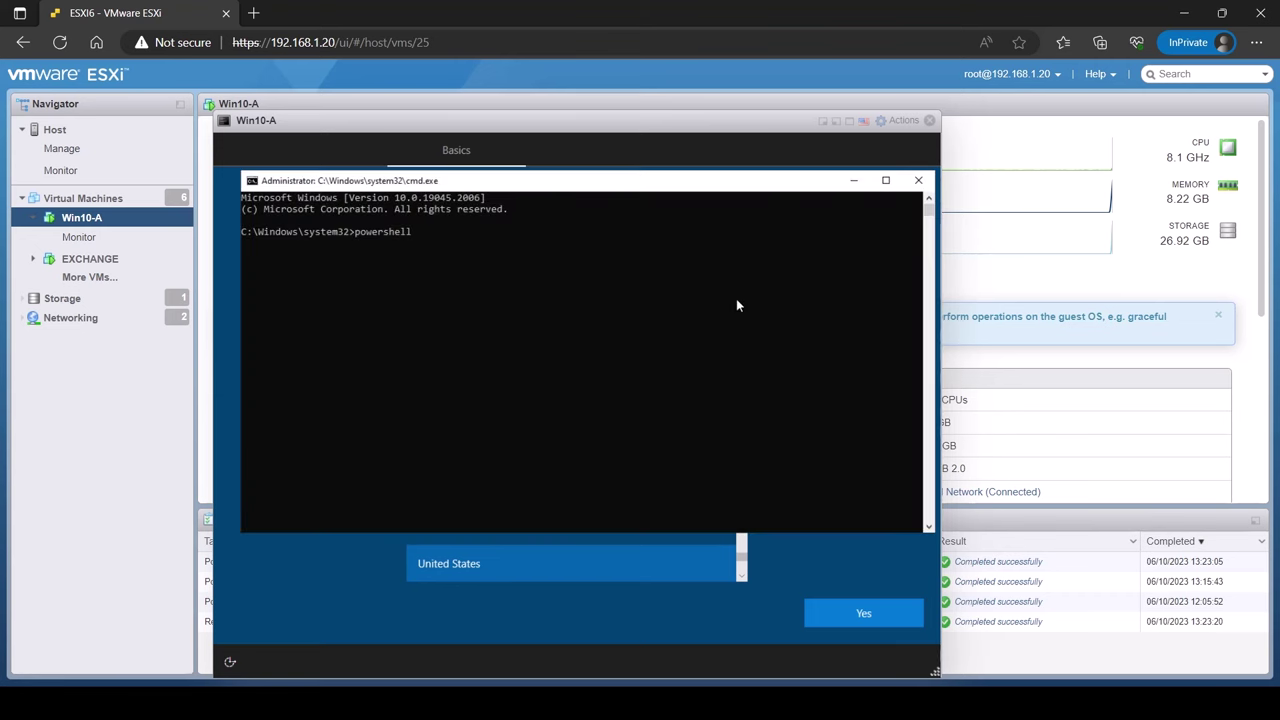
pyautogui.press('Return')
# Install the get-windowsautopilotinfo script, accepting the PATH and NuGet provider prompts
pyautogui.write('install-script -name get-windowsautopilotinfo')
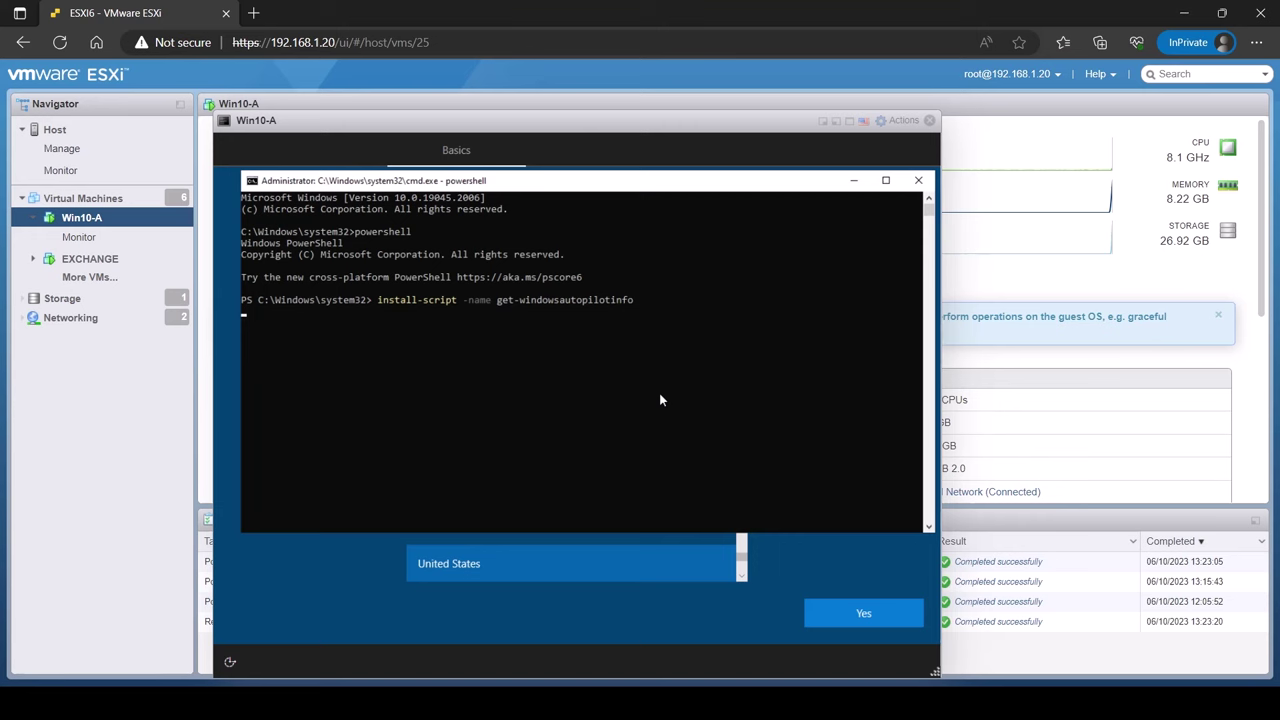
pyautogui.write('y')
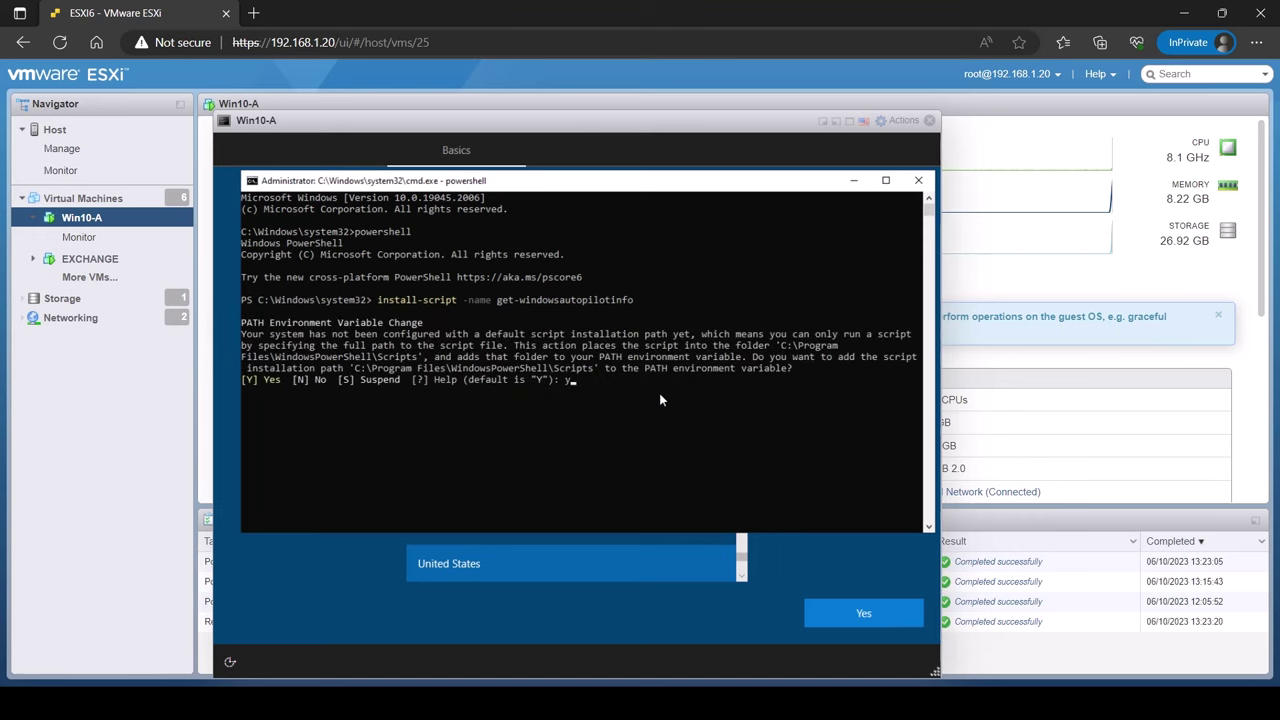
pyautogui.press('Return')
pyautogui.write('y')
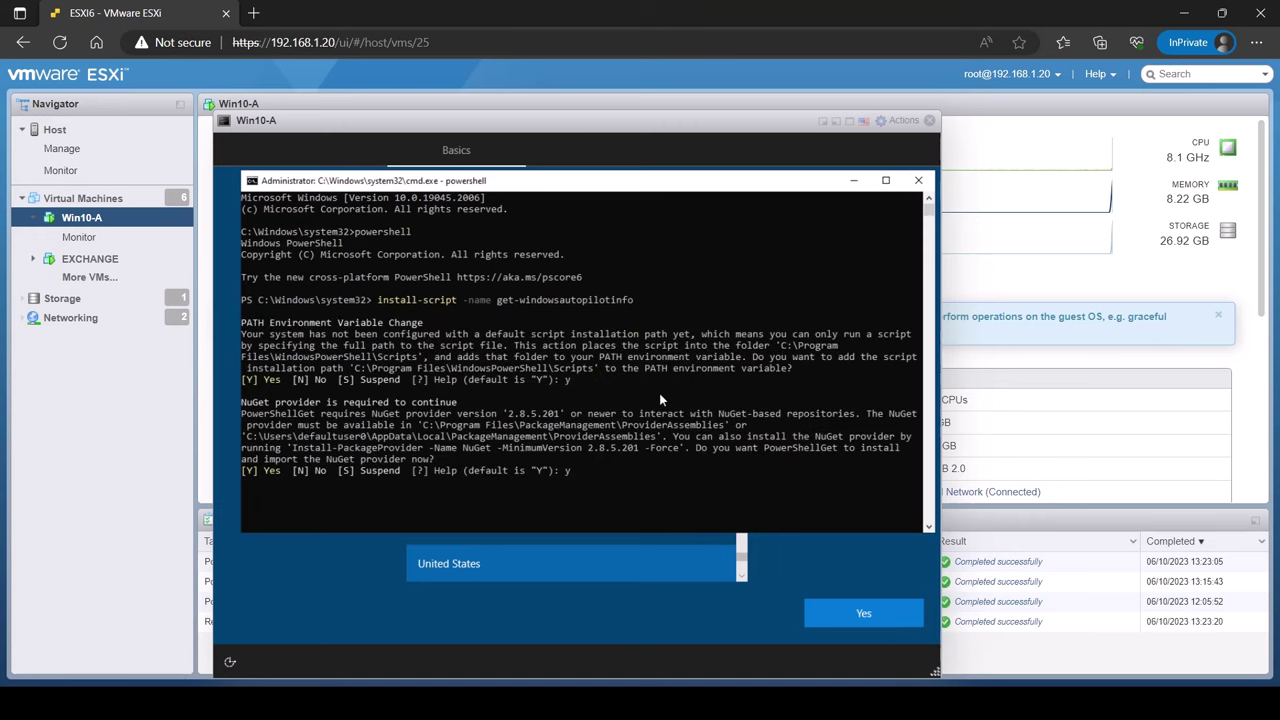
pyautogui.write('y')
pyautogui.press('Return')
# Set the execution policy to Unrestricted and run get-windowsautopilotinfo.ps1 -online
pyautogui.press('Return')
pyautogui.press('Return')
pyautogui.press('Return')
pyautogui.press('Return')
pyautogui.write('set-executionpolicy unrestricted')
pyautogui.press('Return')
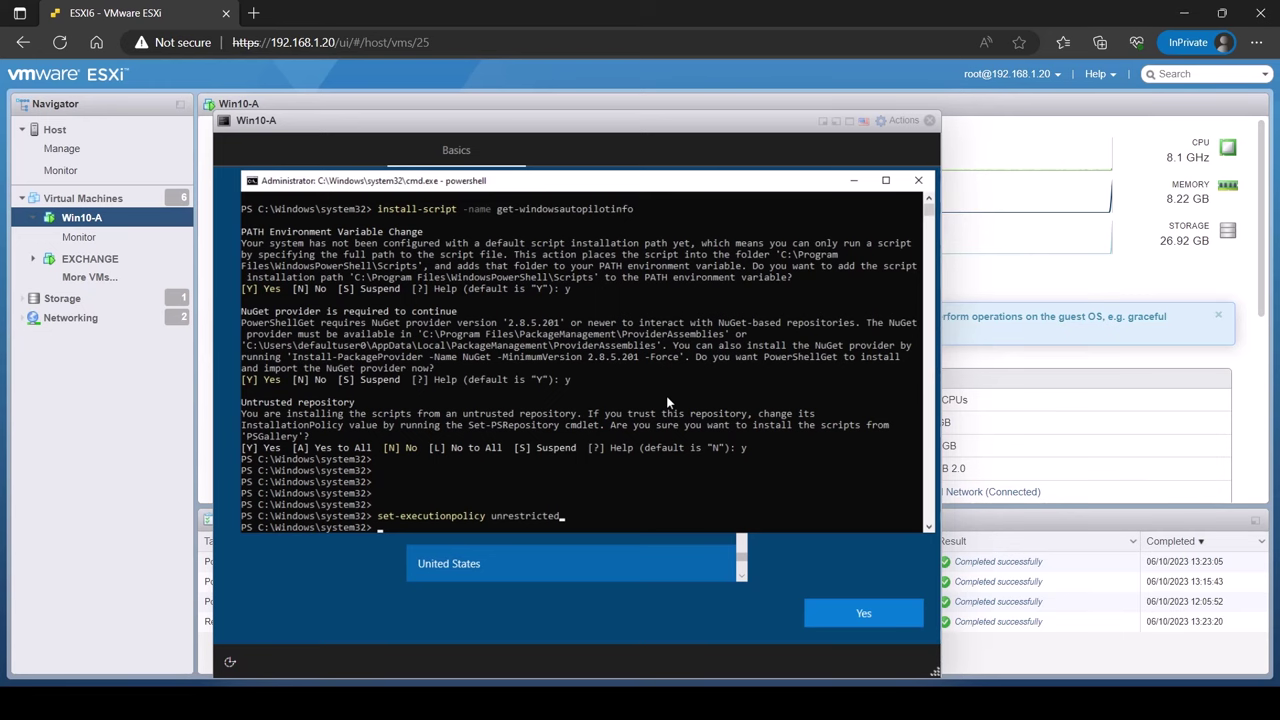
pyautogui.press('Return')
pyautogui.press('Return')
pyautogui.press('Return')
pyautogui.write('get-windowsautopilotinfo.ps1 -online')
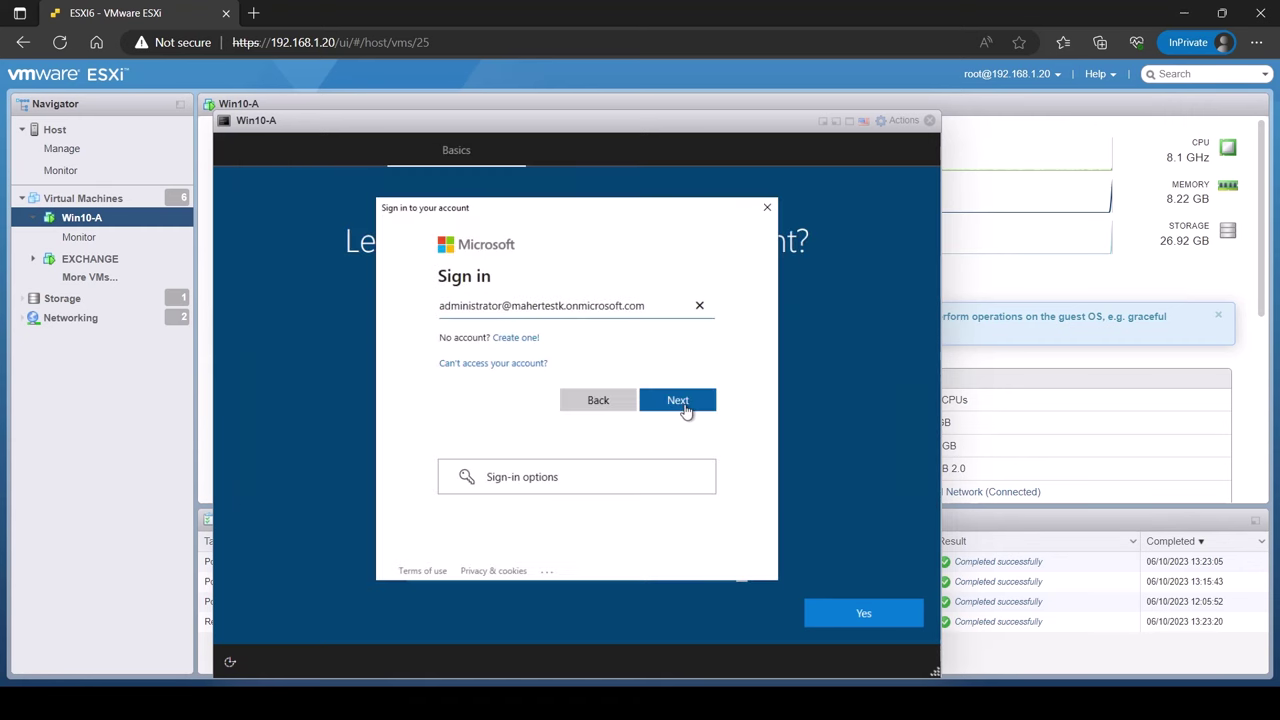
# Sign in with the tenant administrator account by pasting its password
pyautogui.click(684, 402)
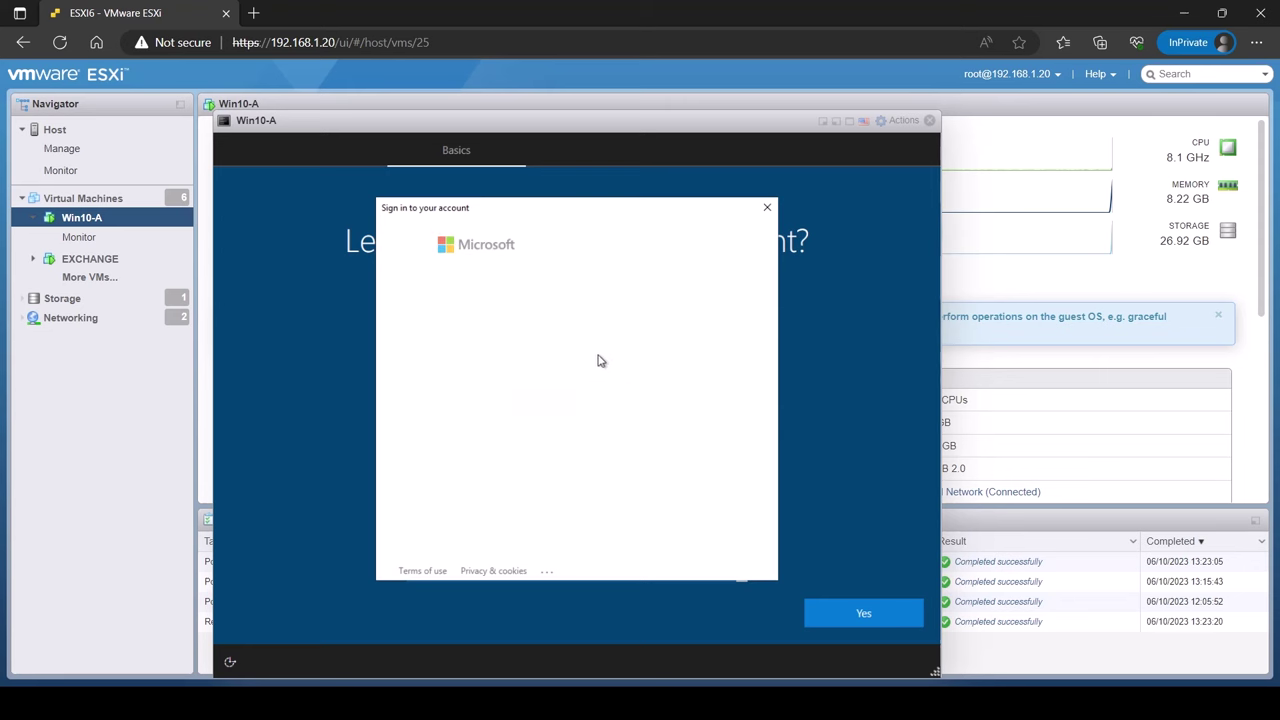
pyautogui.hotkey('ctrl', 'v')
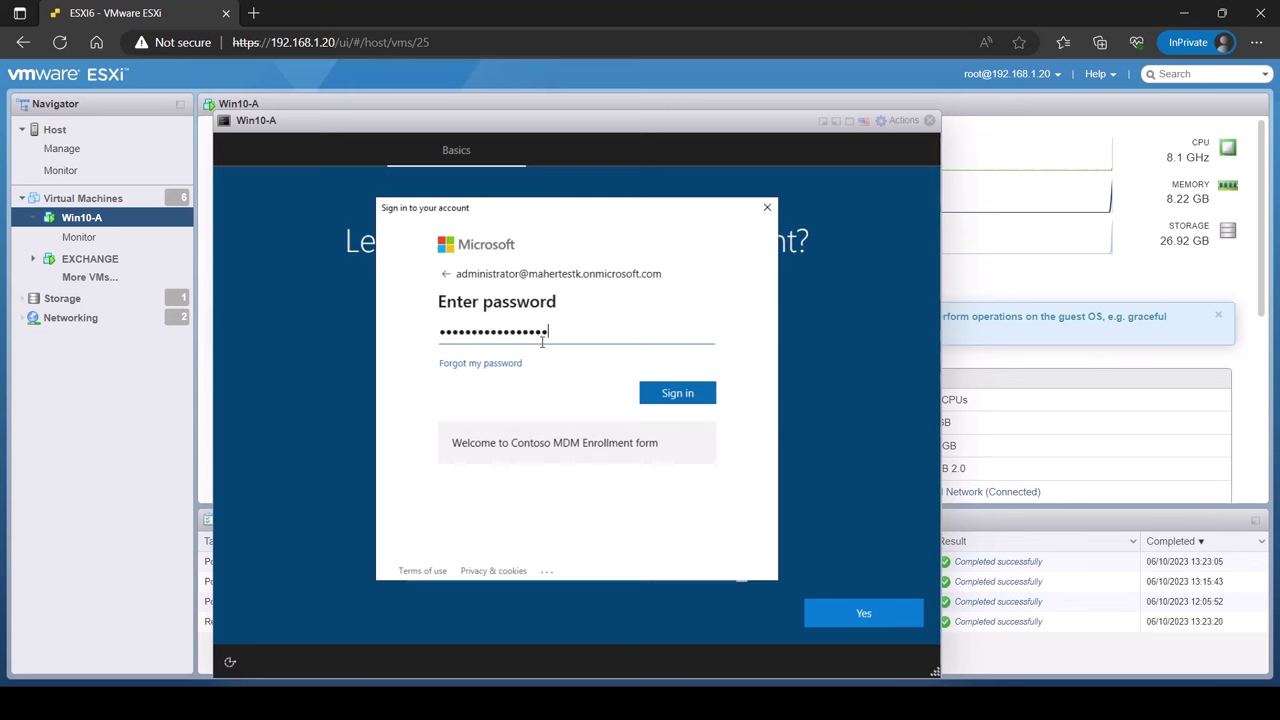
pyautogui.click(670, 393)
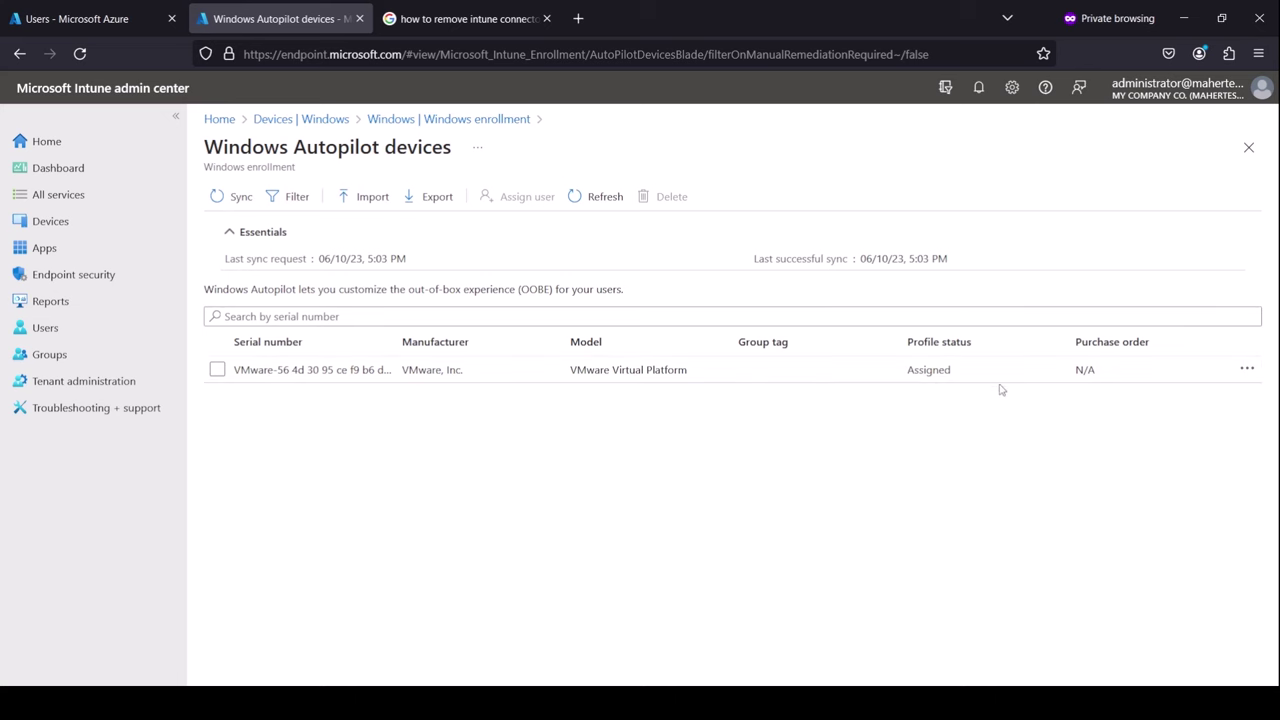
pyautogui.click(608, 378)
pyautogui.scroll(-3, 1186, 460)
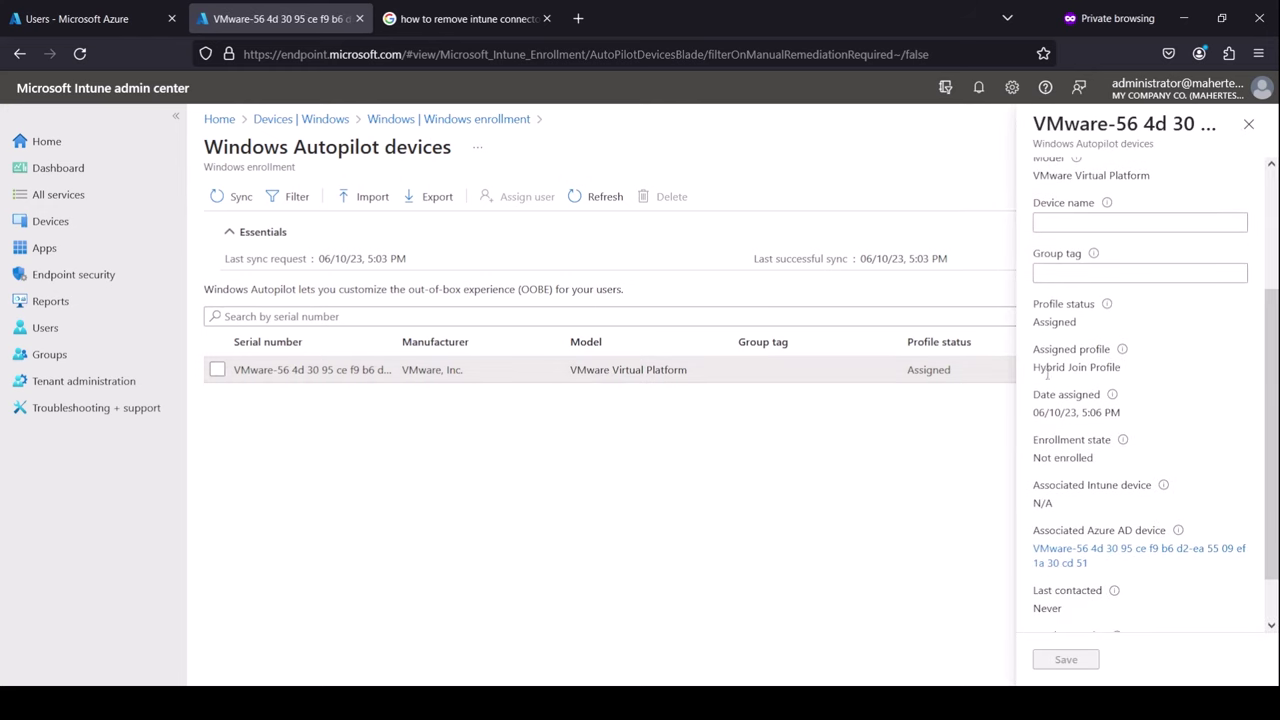
pyautogui.moveTo(1035, 368); pyautogui.dragTo(1134, 374)
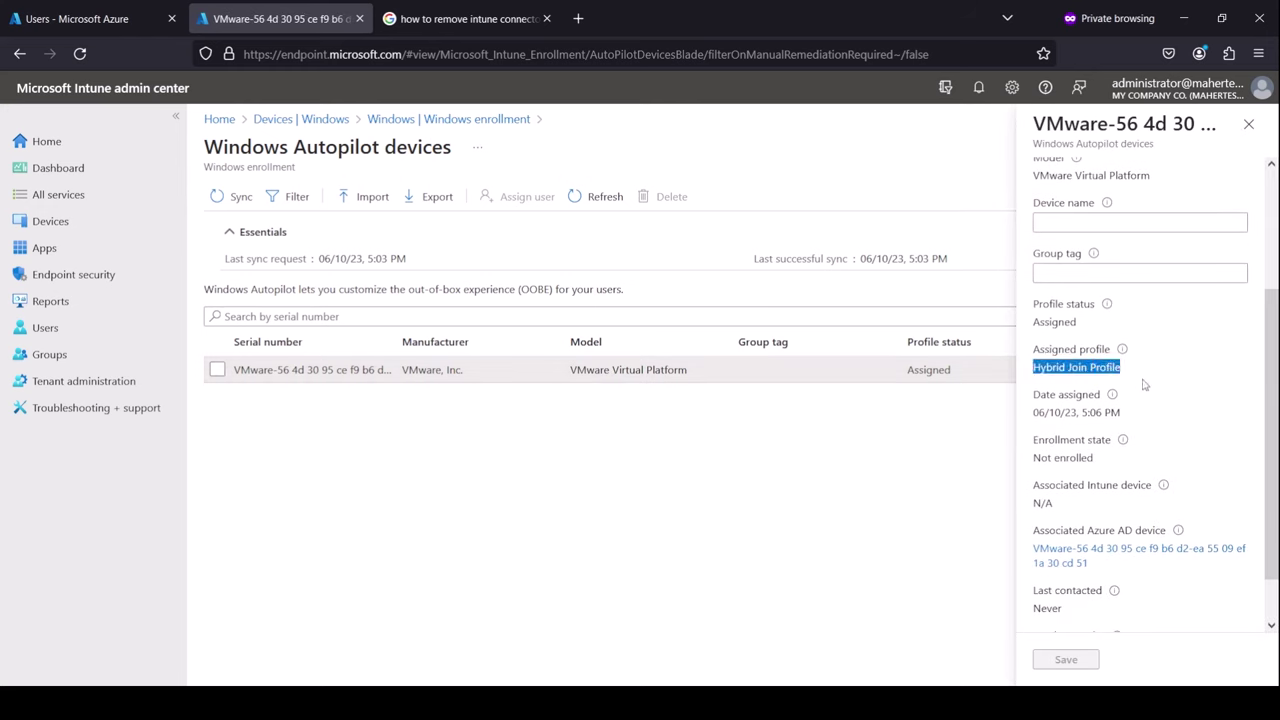
pyautogui.scroll(4, 1186, 446)
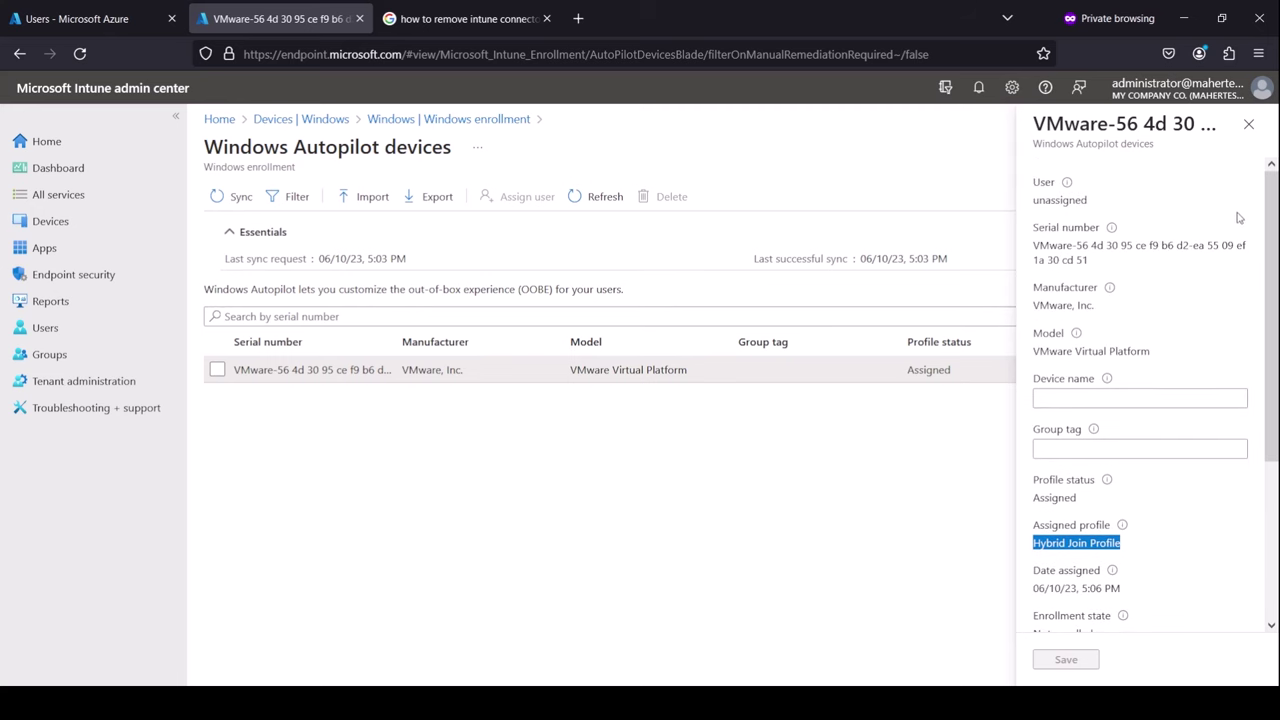
pyautogui.click(1248, 123)
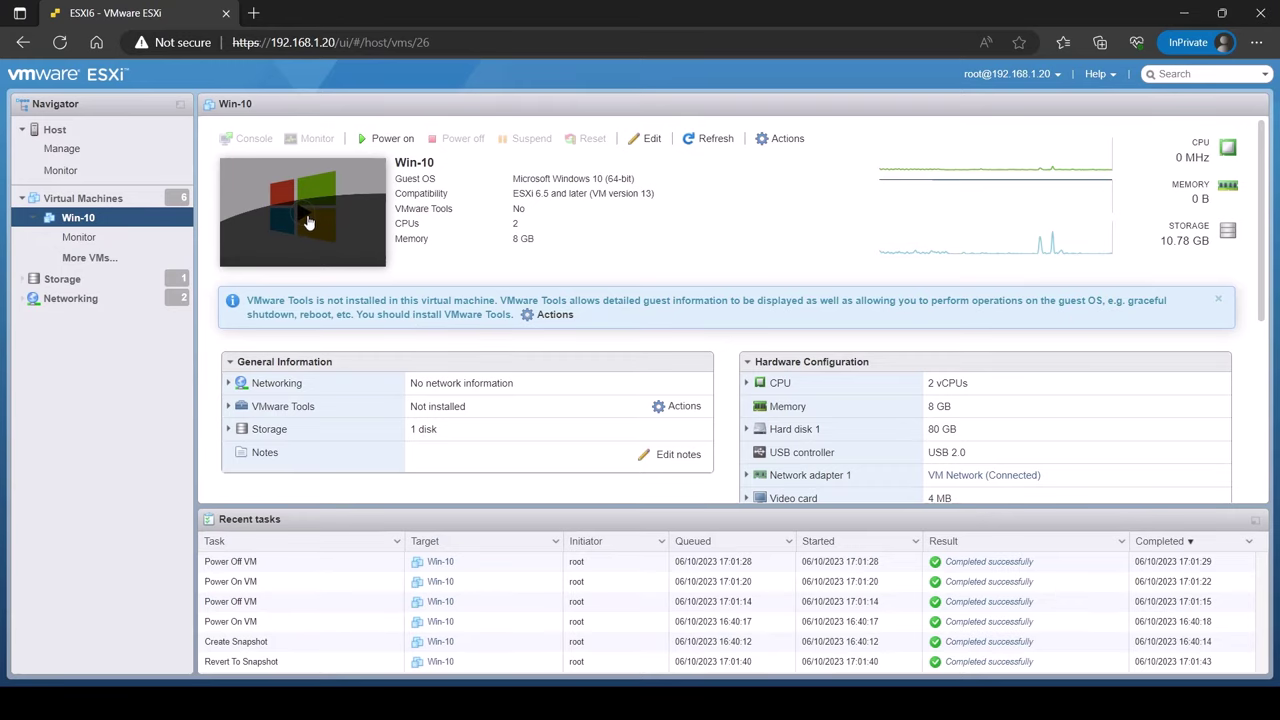
# On the Win-10 console, sign in with the user's mahertest.tk e-mail and password
pyautogui.click(308, 217)
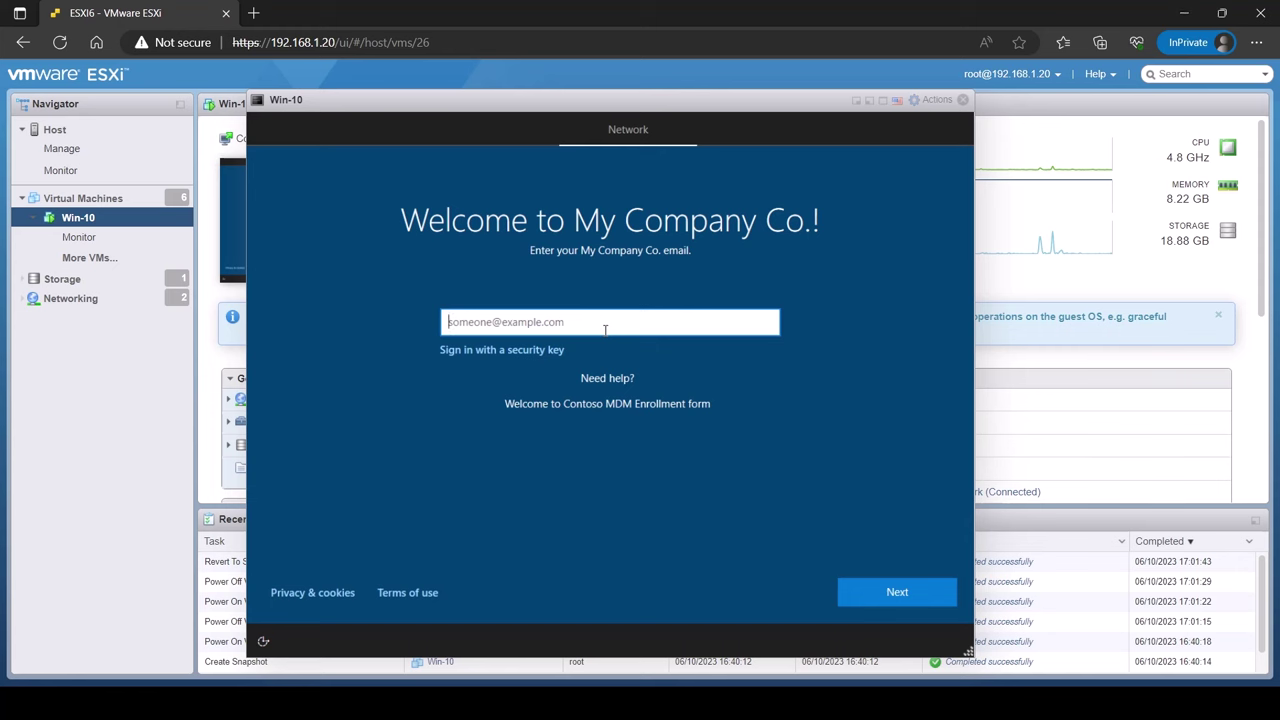
pyautogui.press('Return')
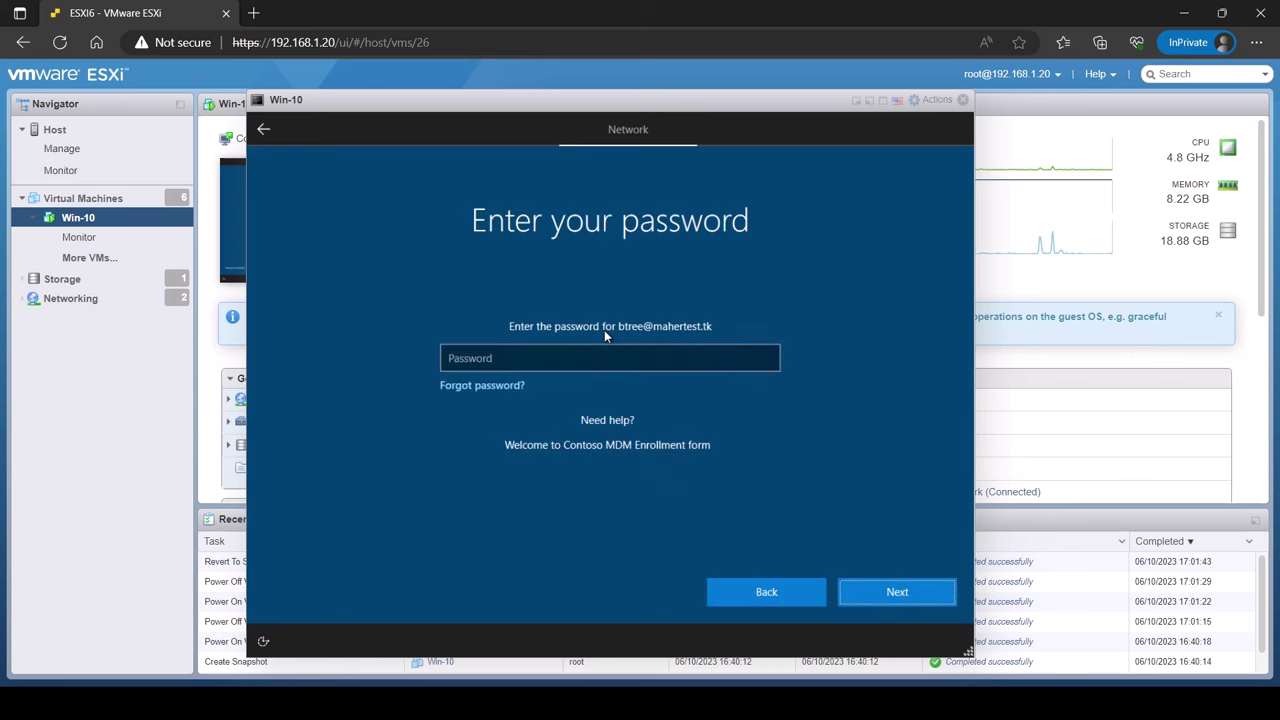
pyautogui.click(635, 356)
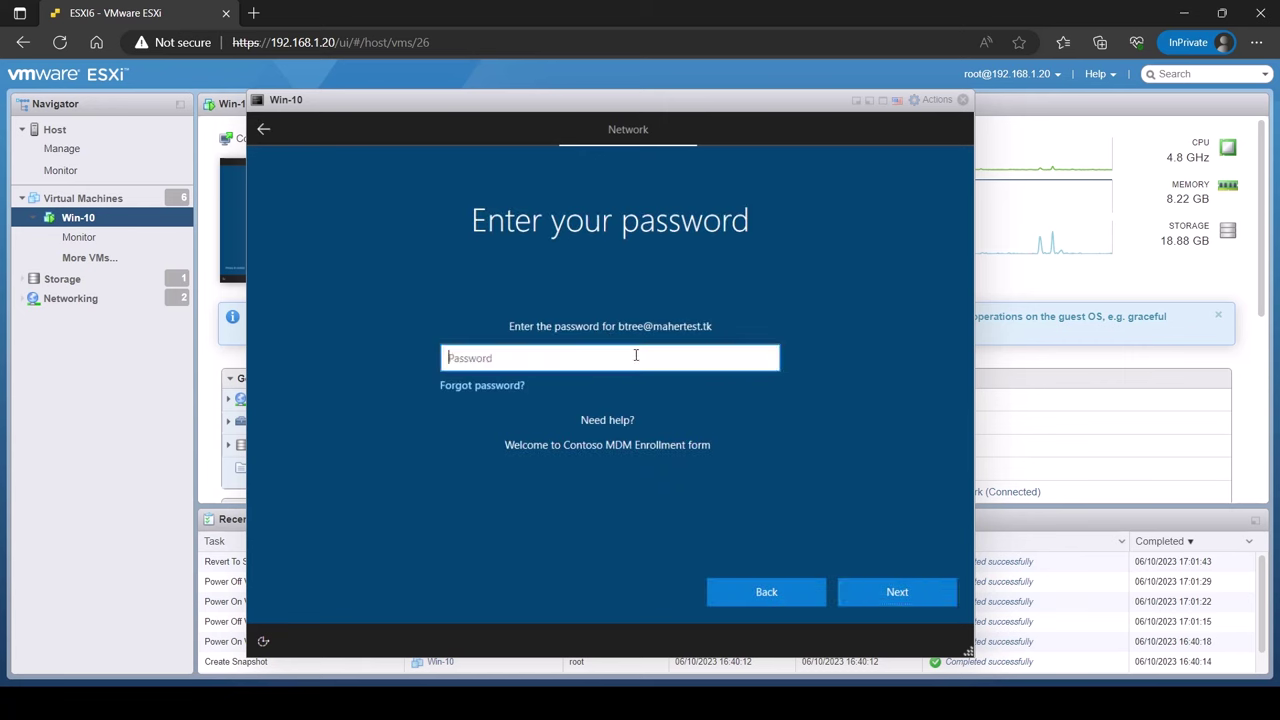
pyautogui.write('********')
pyautogui.press('Return')
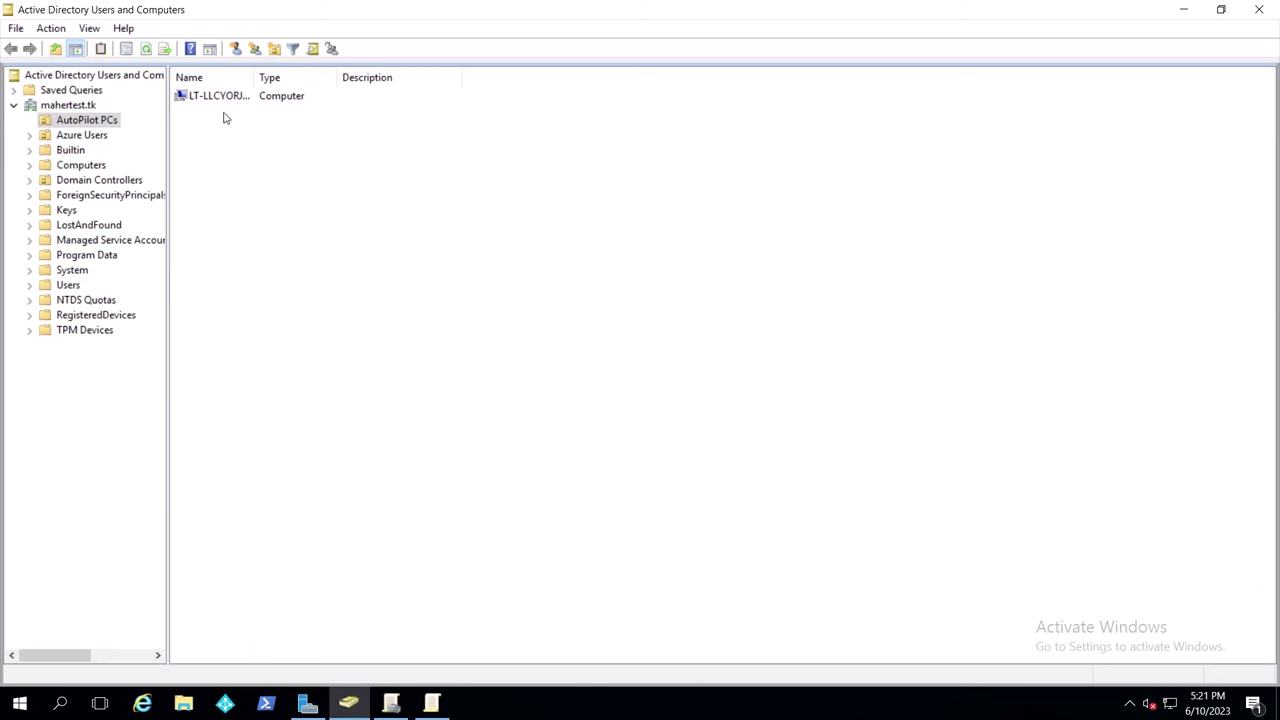
# Widen the AutoPilot PCs Name column so LT-LLCYORJLVTI8 is fully visible
pyautogui.moveTo(255, 77); pyautogui.dragTo(329, 77)
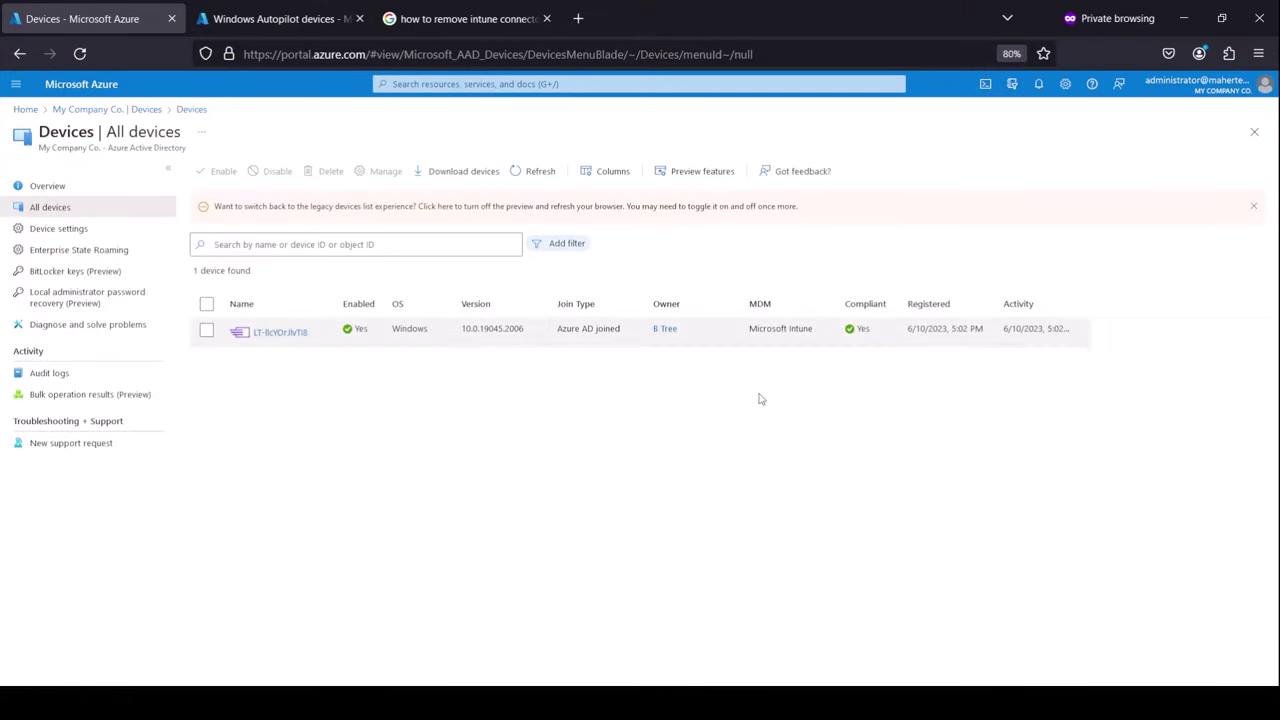
pyautogui.moveTo(556, 333); pyautogui.dragTo(620, 333)
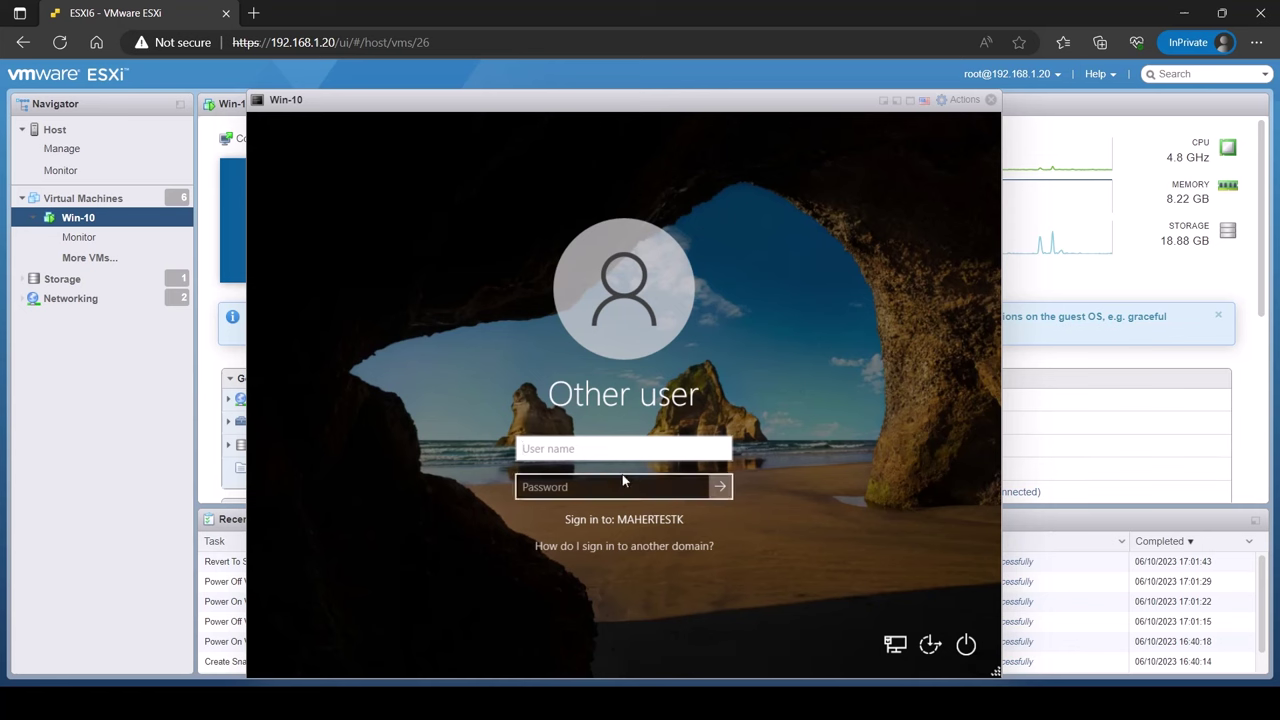
# Sign in as mahertest.tk\administrator with the domain administrator password
pyautogui.write('ad')
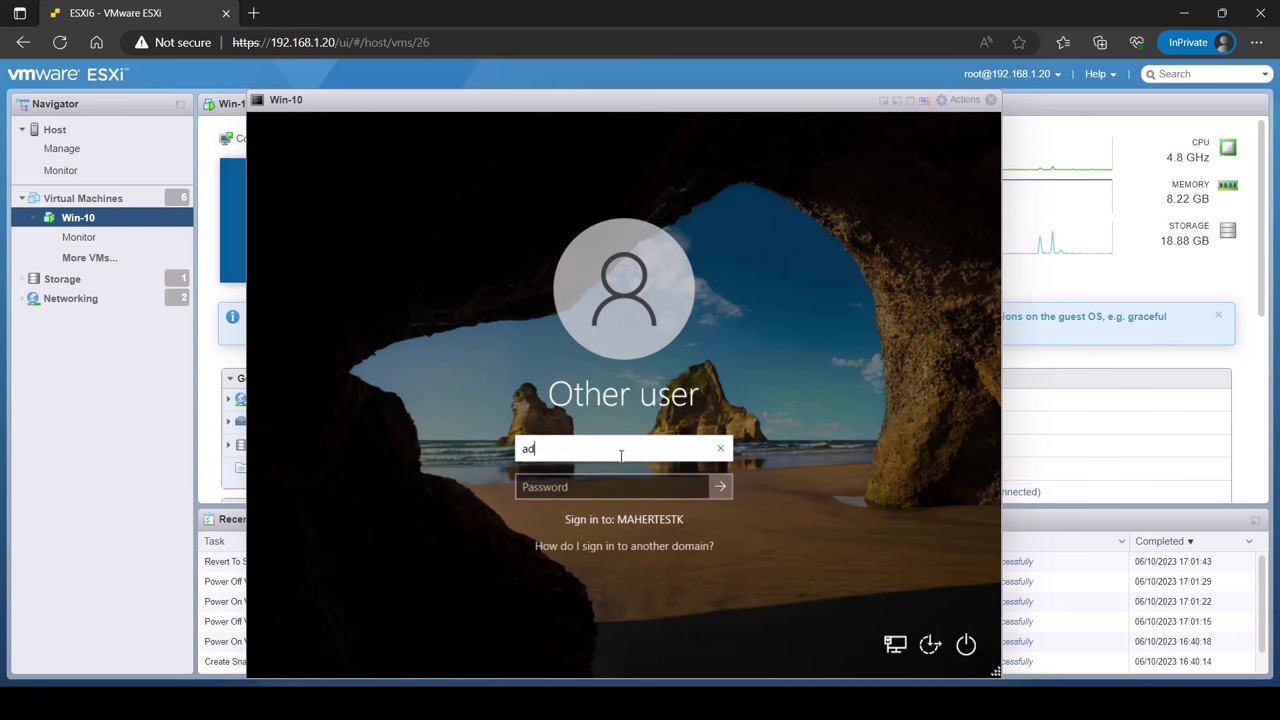
pyautogui.write('ministrator')
pyautogui.press('Tab')
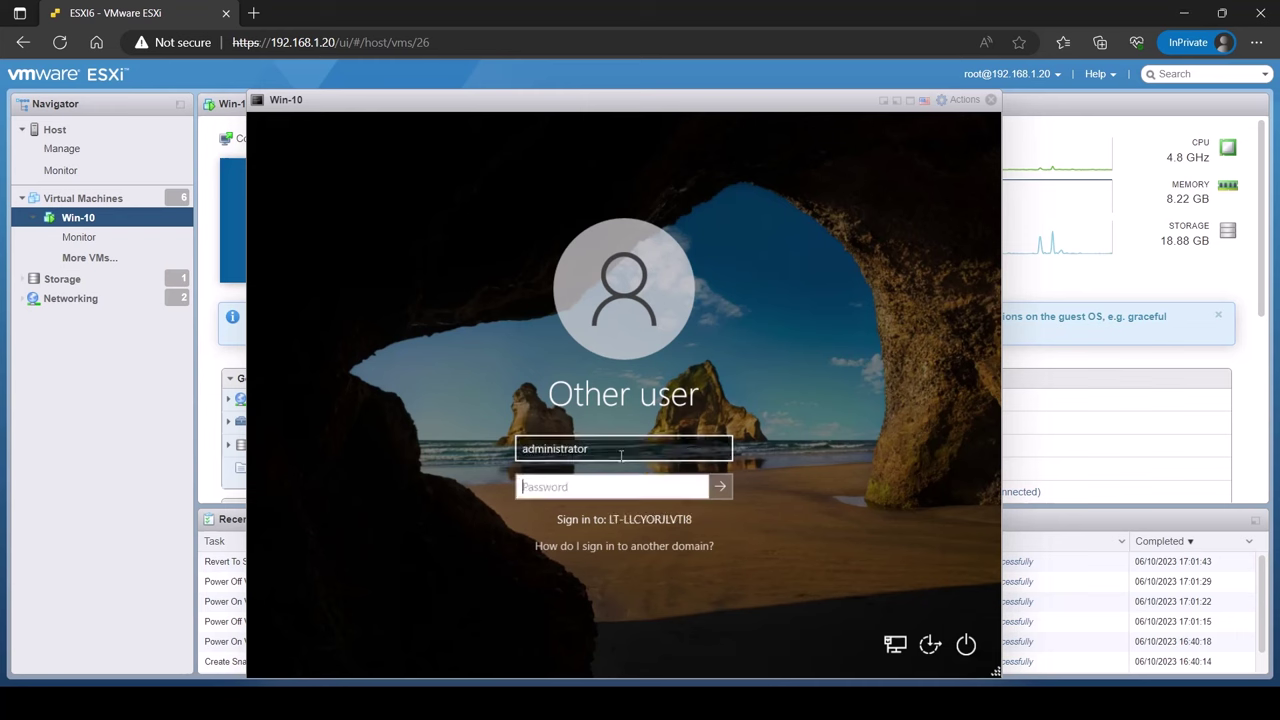
pyautogui.click(621, 455)
pyautogui.press('Left')
pyautogui.press('Left')
pyautogui.press('Left')
pyautogui.press('Left')
pyautogui.press('Left')
pyautogui.press('Left')
pyautogui.press('Left')
pyautogui.press('Left')
pyautogui.press('Left')
pyautogui.press('Left')
pyautogui.press('Left')
pyautogui.press('Left')
pyautogui.write('mahertest')
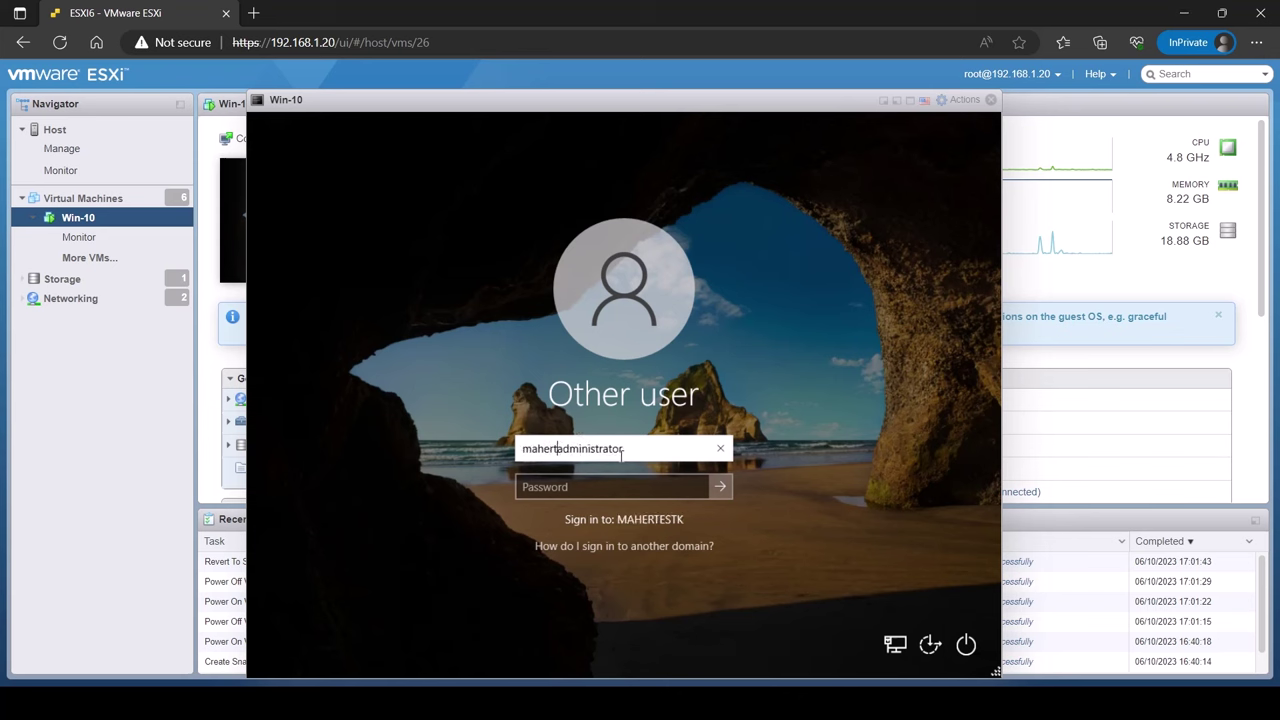
pyautogui.write('.tk')
pyautogui.write('\\')
pyautogui.press('Tab')
pyautogui.write('********')
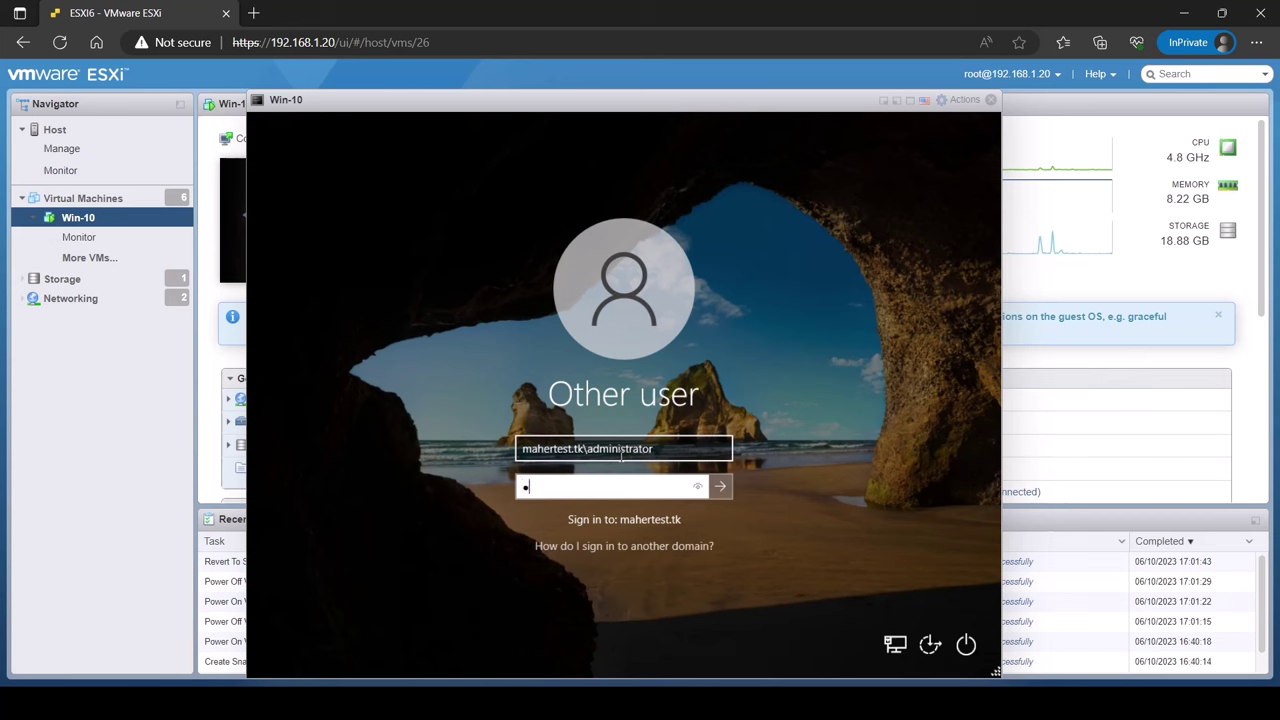
pyautogui.press('Return')
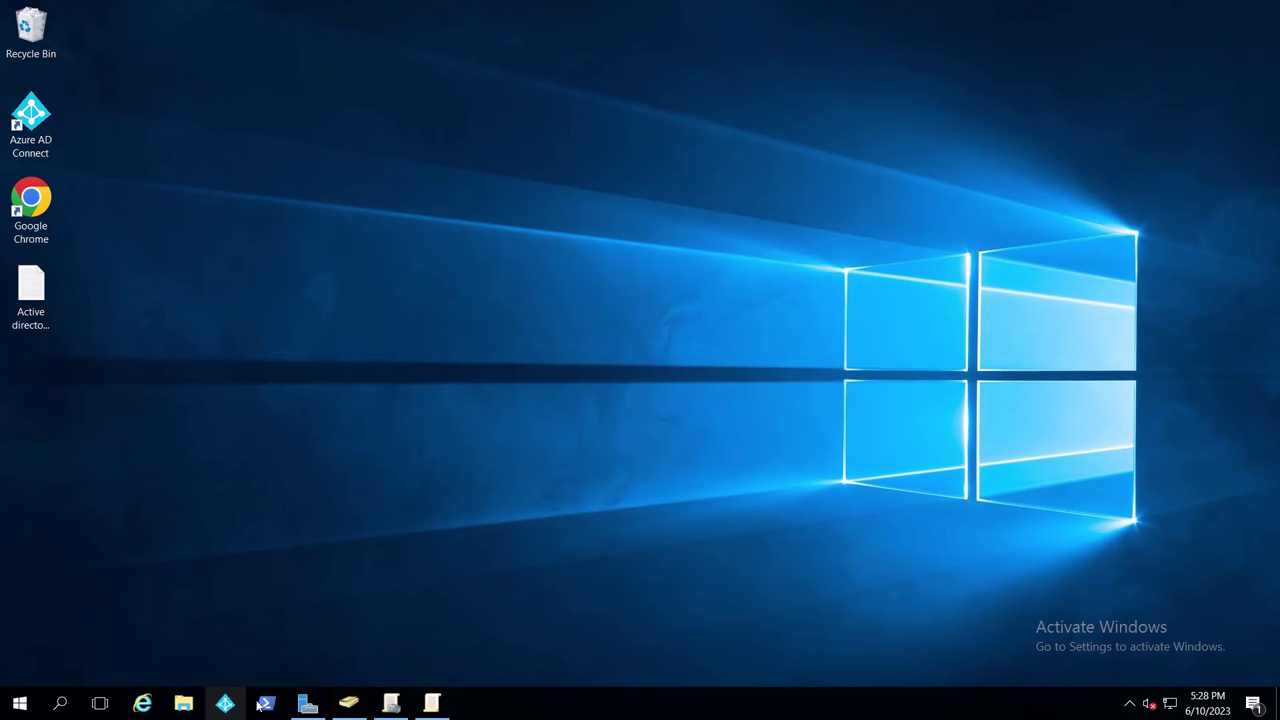
# Open an administrator PowerShell window, centred and resized on the desktop
pyautogui.click(264, 704)
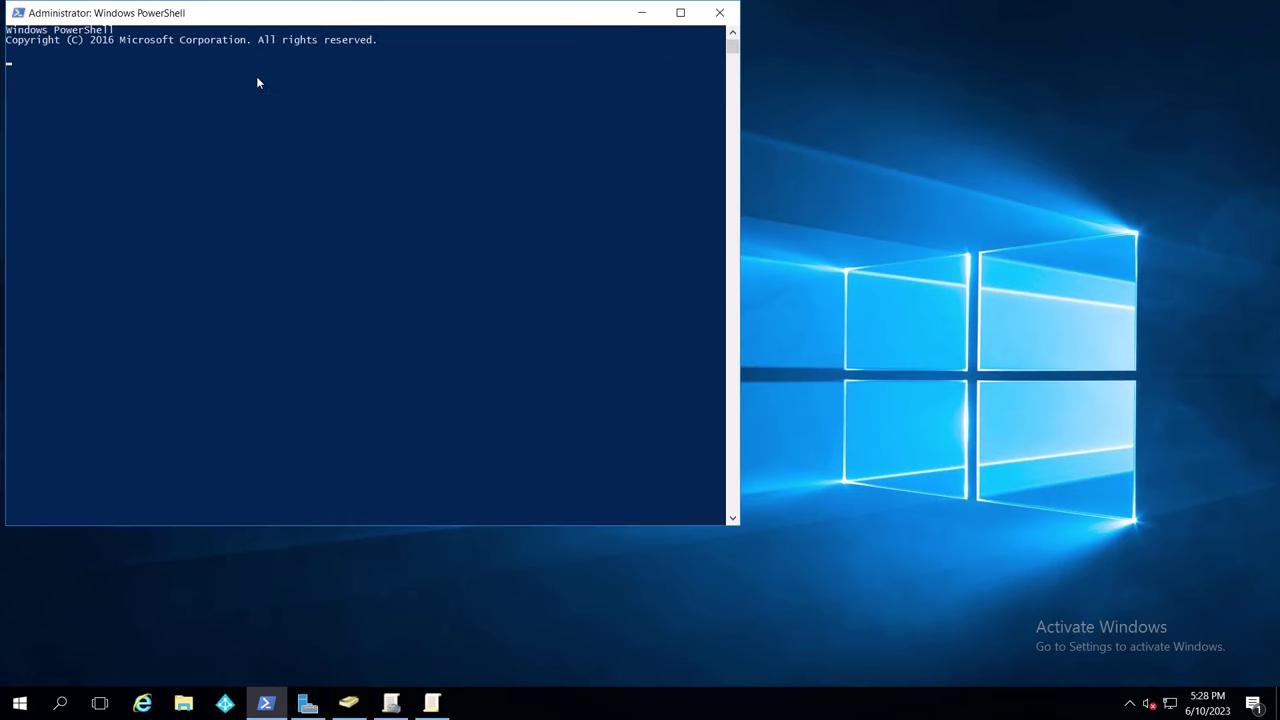
pyautogui.moveTo(294, 12); pyautogui.dragTo(697, 150)
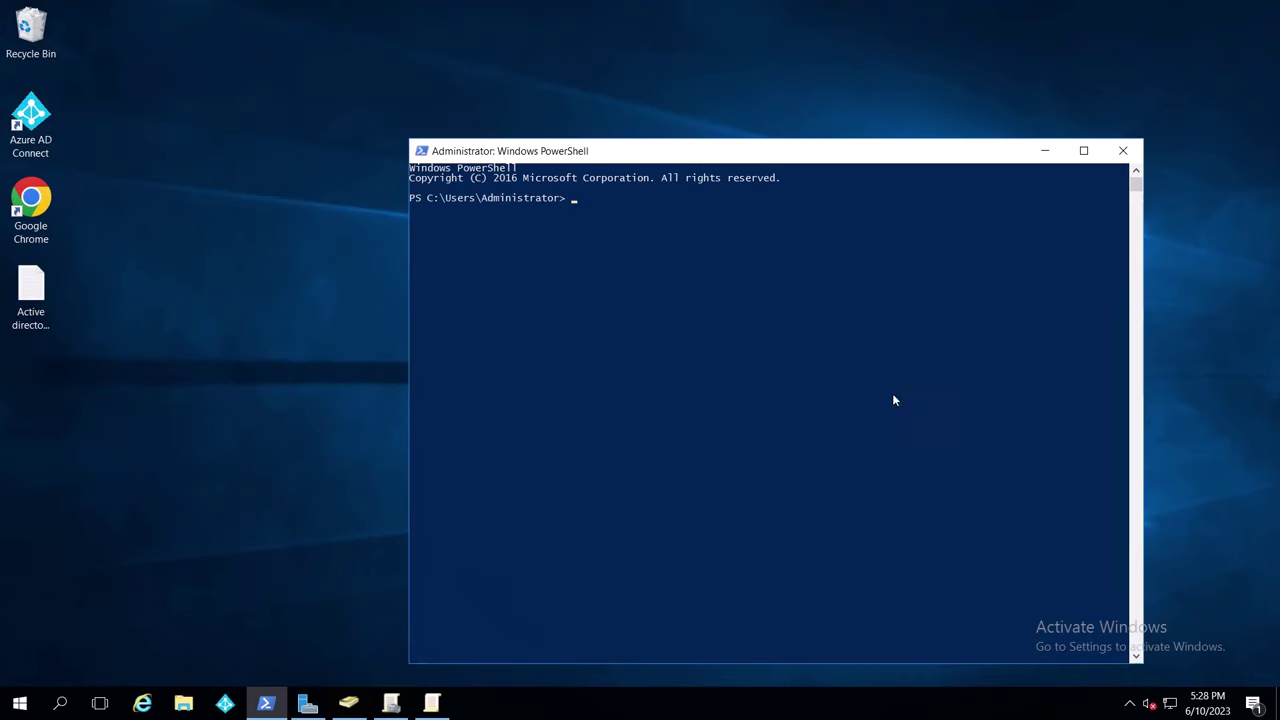
pyautogui.moveTo(1140, 661); pyautogui.dragTo(1086, 550)
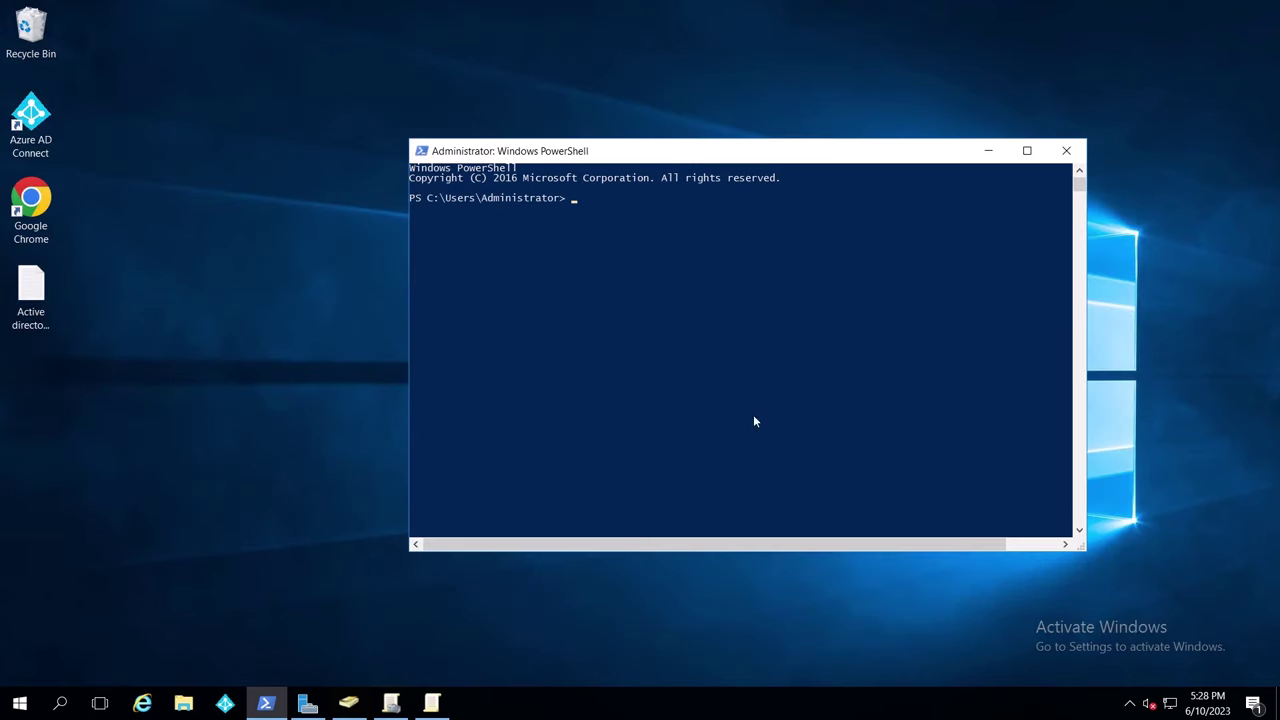
# Copy 'start-adsyncsynccycle -policytype delta' from the Active directory Sync notes and paste it into PowerShell
pyautogui.doubleClick(30, 292)
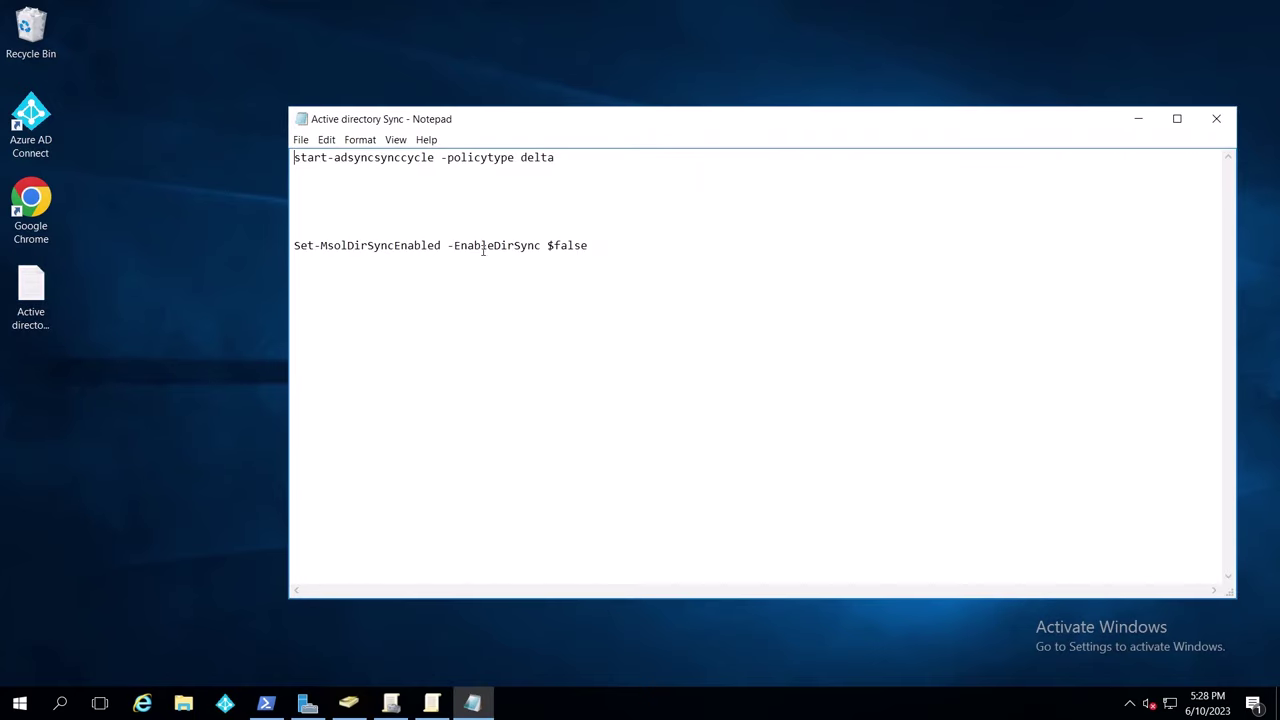
pyautogui.moveTo(573, 158); pyautogui.dragTo(289, 156)
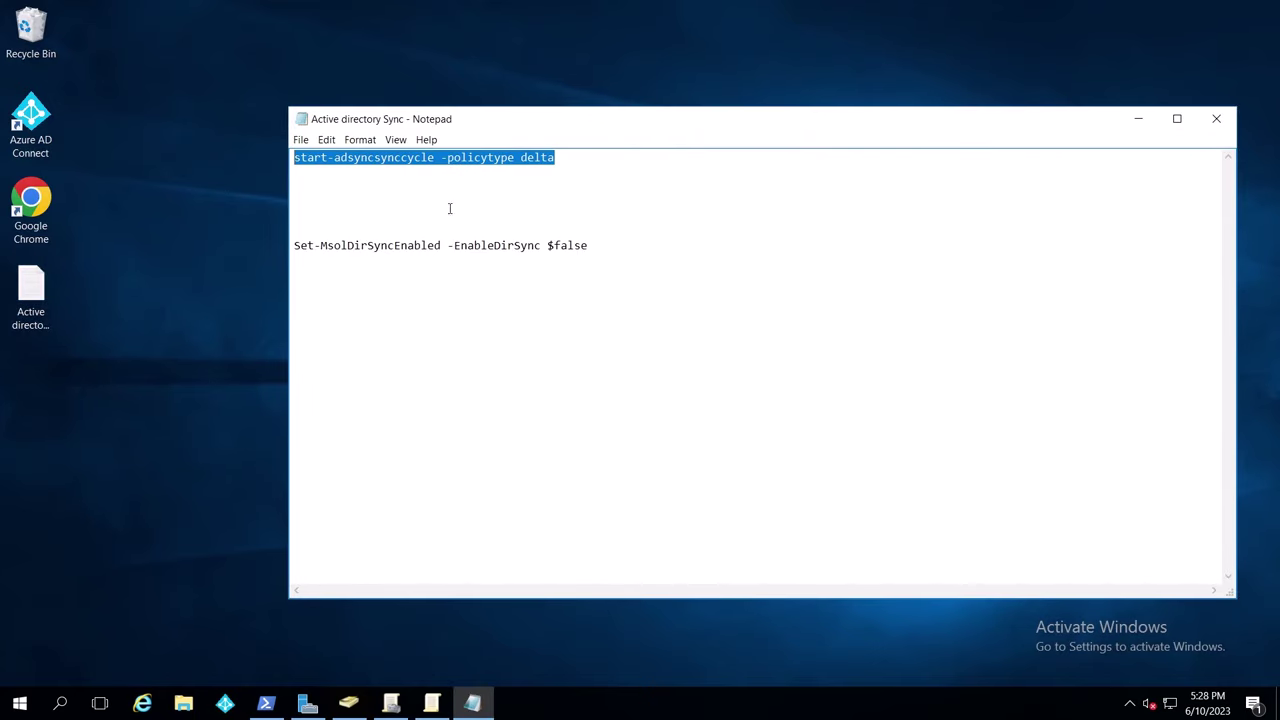
pyautogui.hotkey('ctrl', 'c')
pyautogui.click(1138, 119)
pyautogui.rightClick(670, 318)
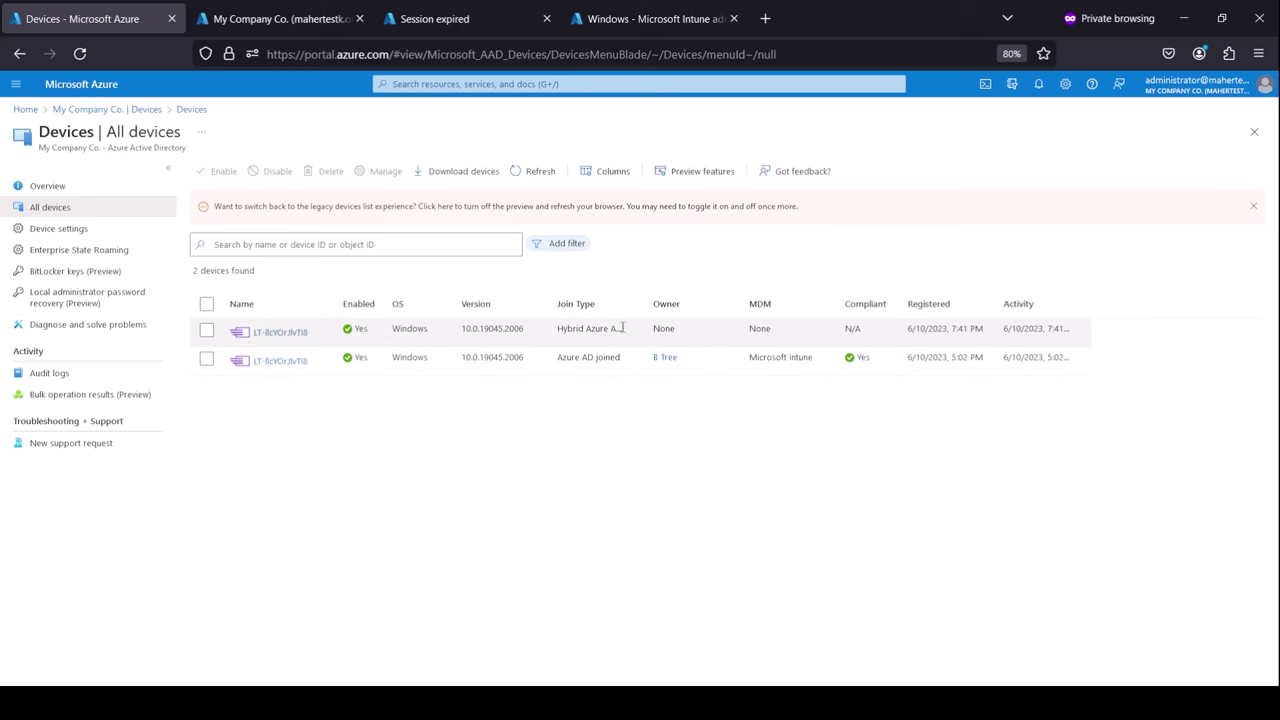
# Widen the Join Type column and highlight the new device's Hybrid Azure AD joined value
pyautogui.moveTo(645, 300); pyautogui.dragTo(686, 300)
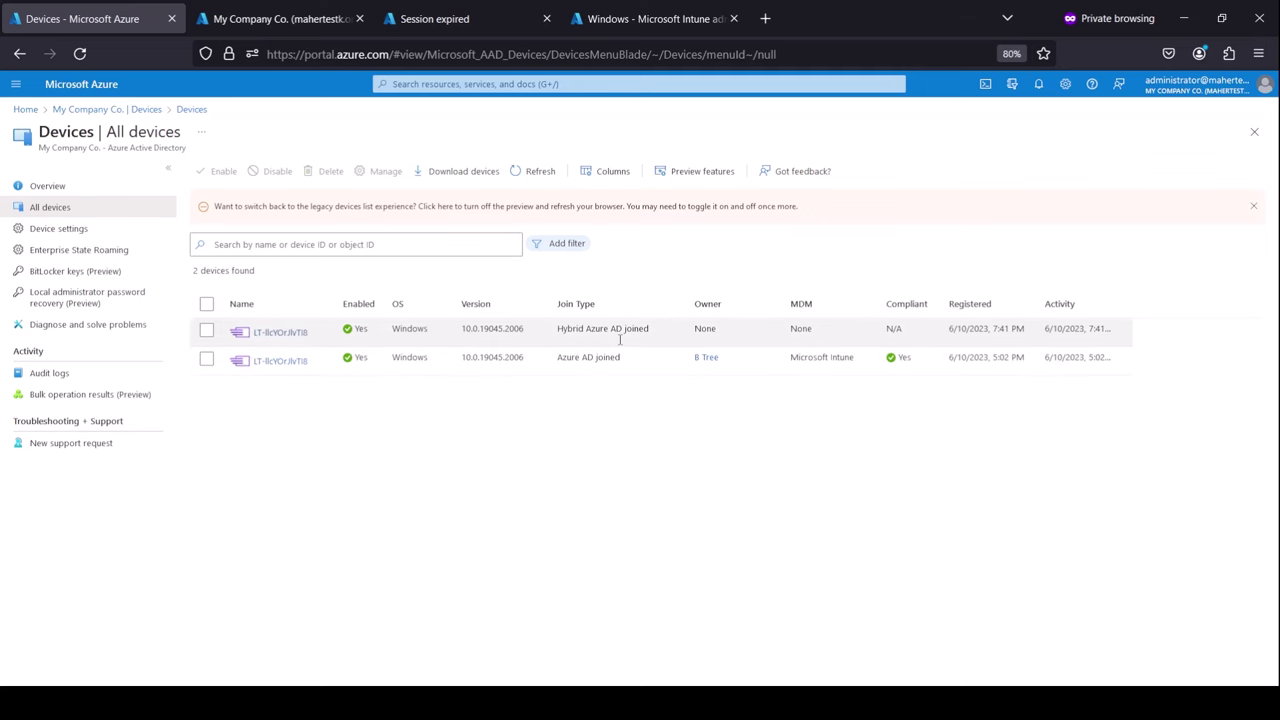
pyautogui.moveTo(650, 329); pyautogui.dragTo(559, 329)
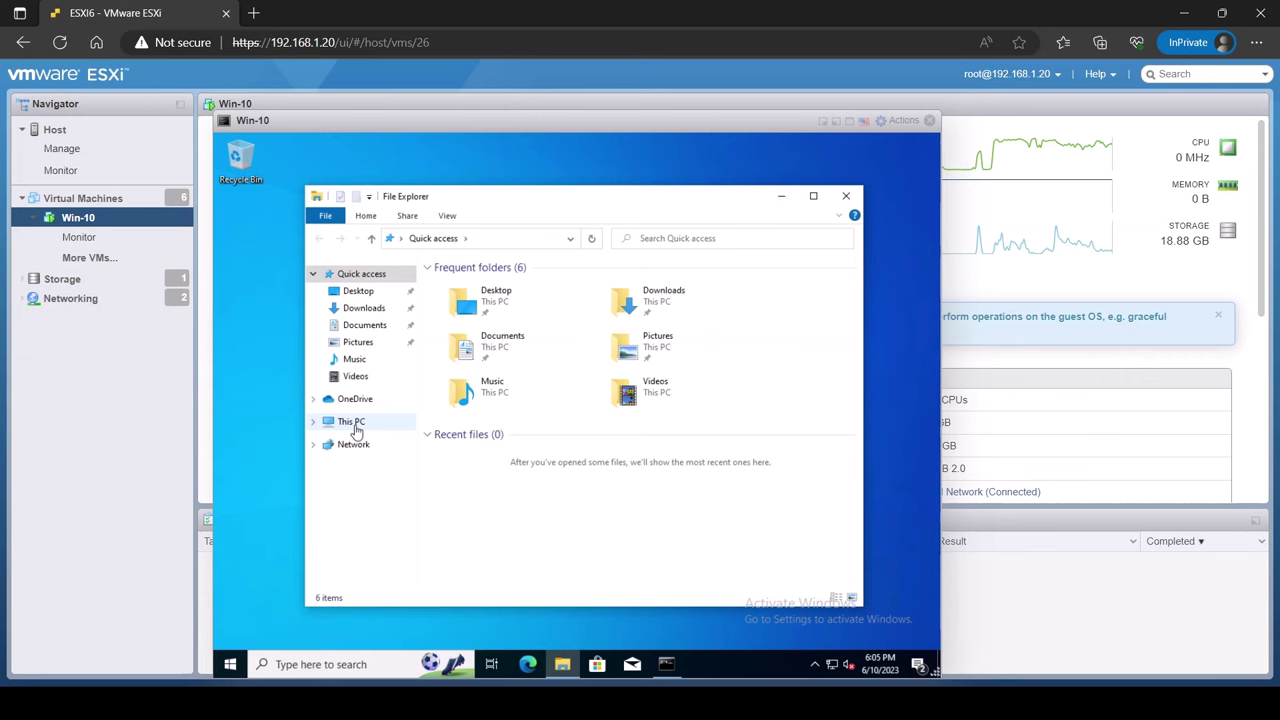
pyautogui.rightClick(352, 424)
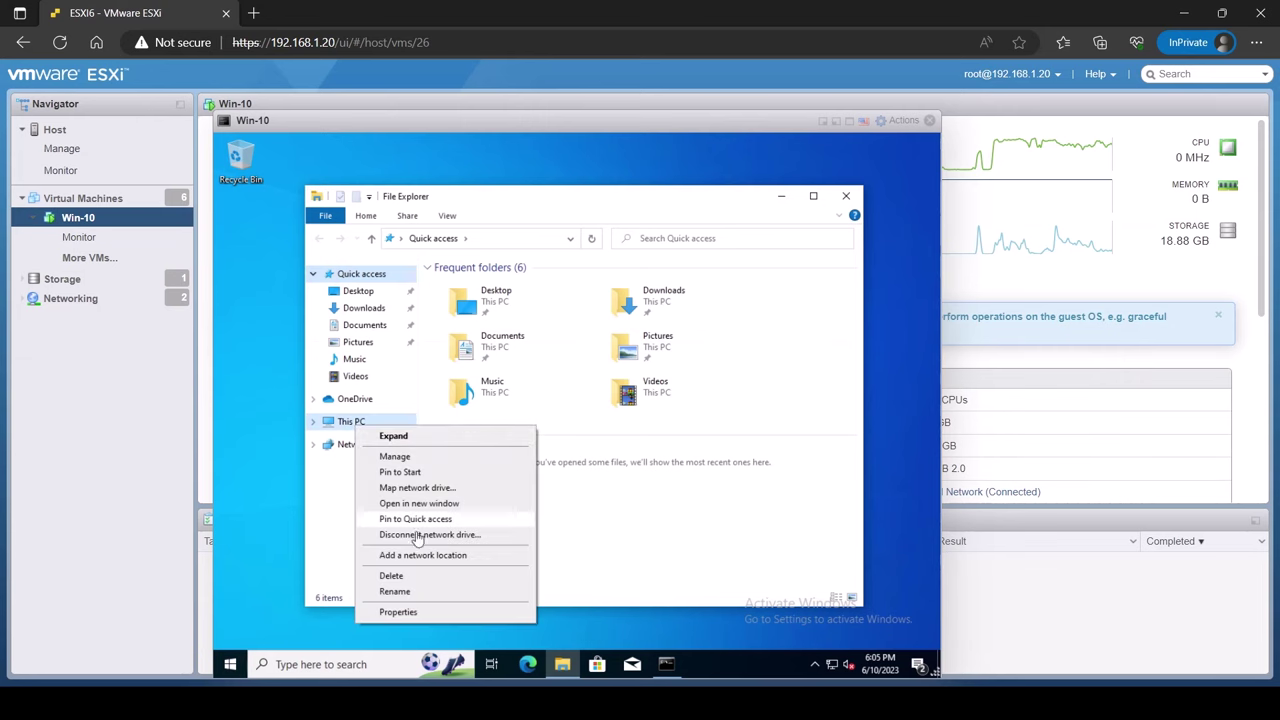
# Open This PC's properties and highlight the mahertest.tk part of the full device name
pyautogui.click(432, 618)
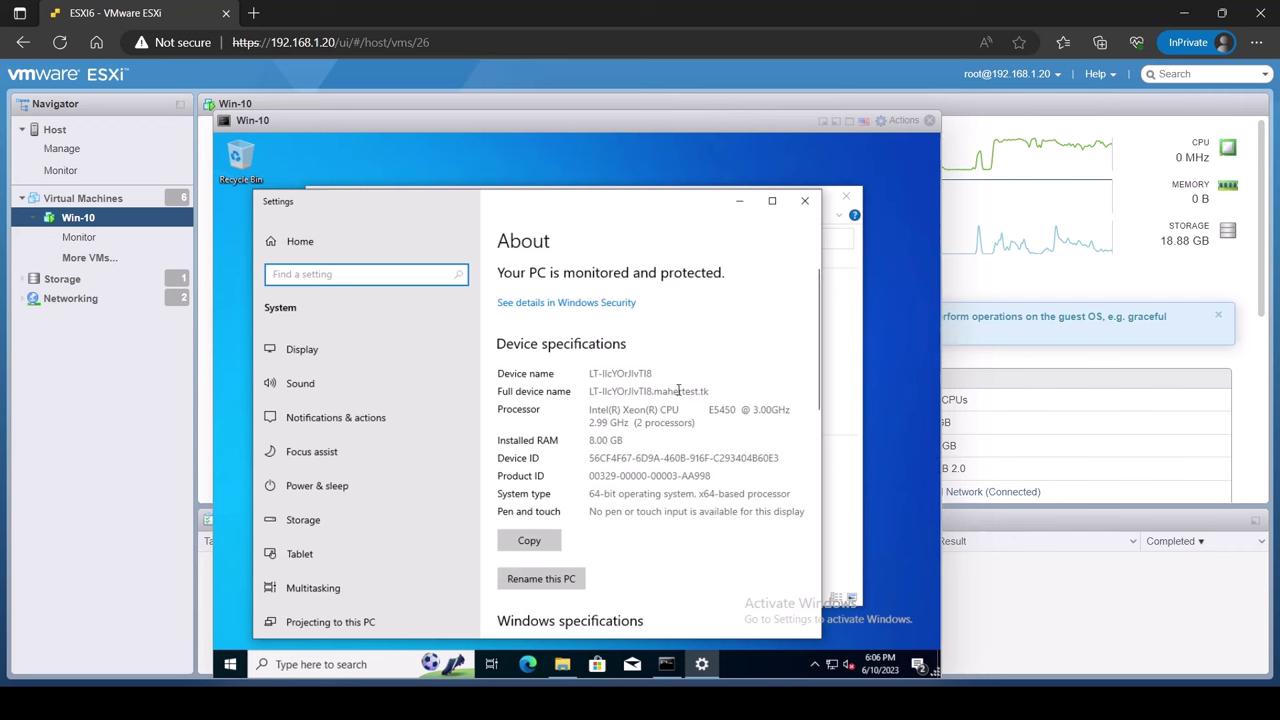
pyautogui.moveTo(709, 392); pyautogui.dragTo(638, 391)
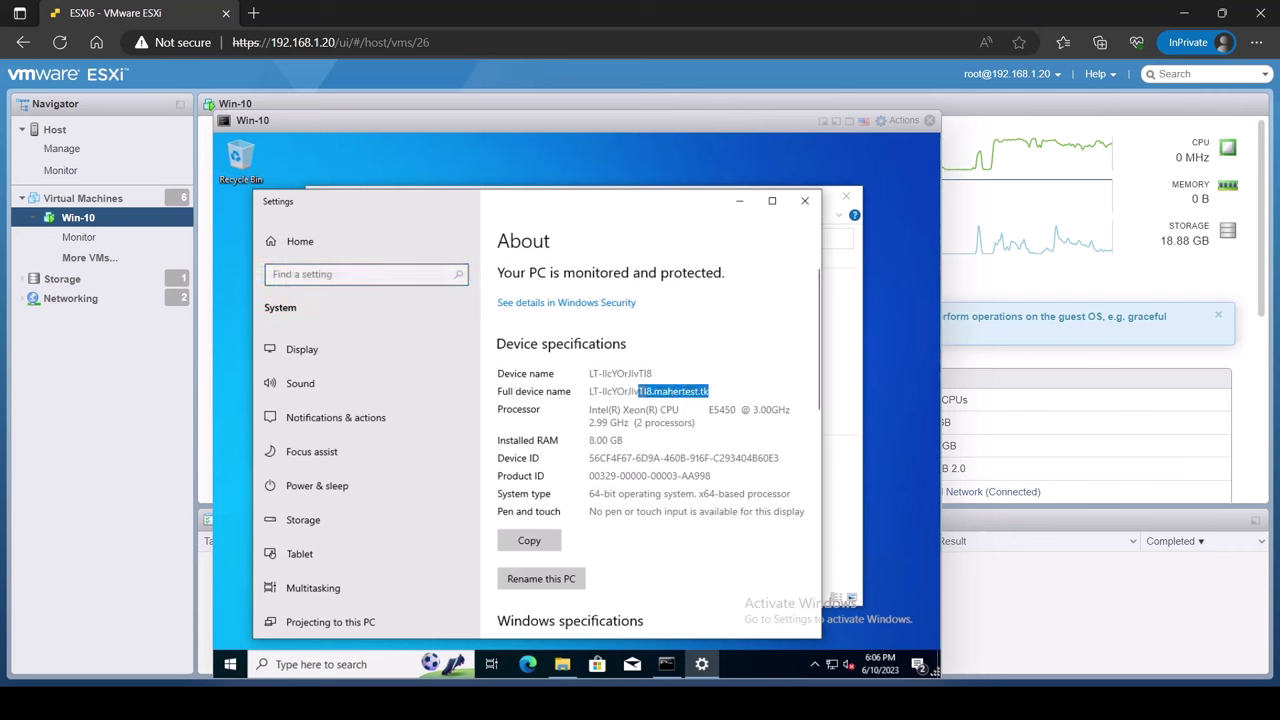